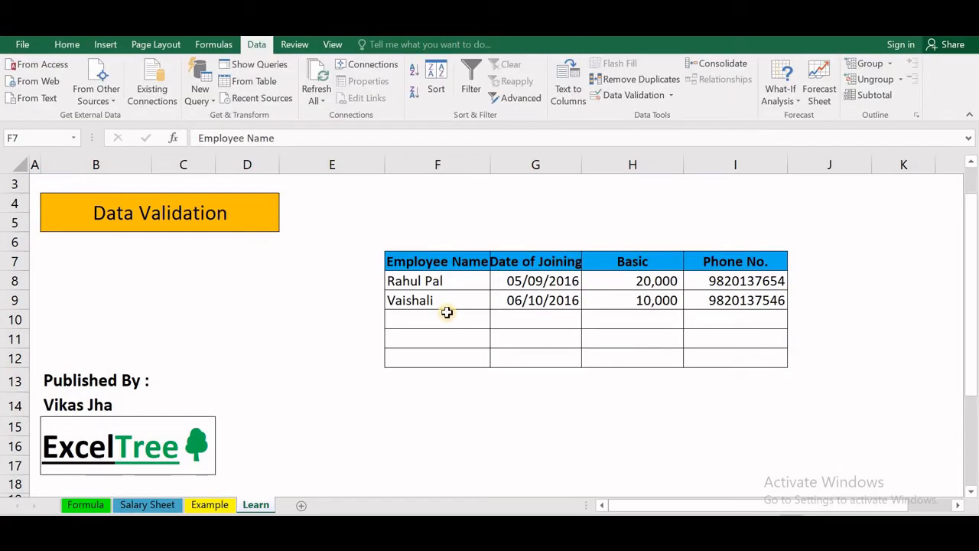
- Enter 9875 in Employee Name cell F10 and see the validation reject it
{"action": "key", "text": "ctrl+a"}
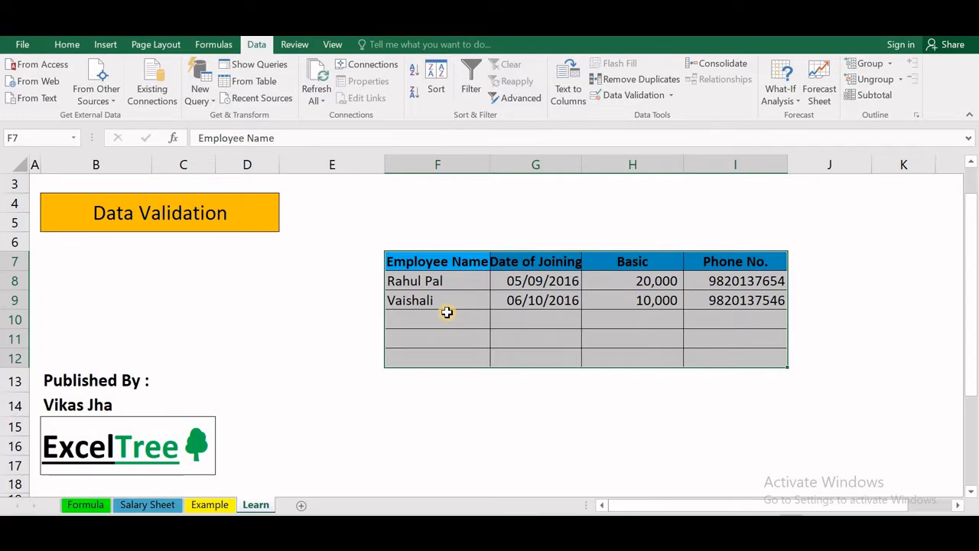
{"action": "left_click", "coordinate": [446, 312]}
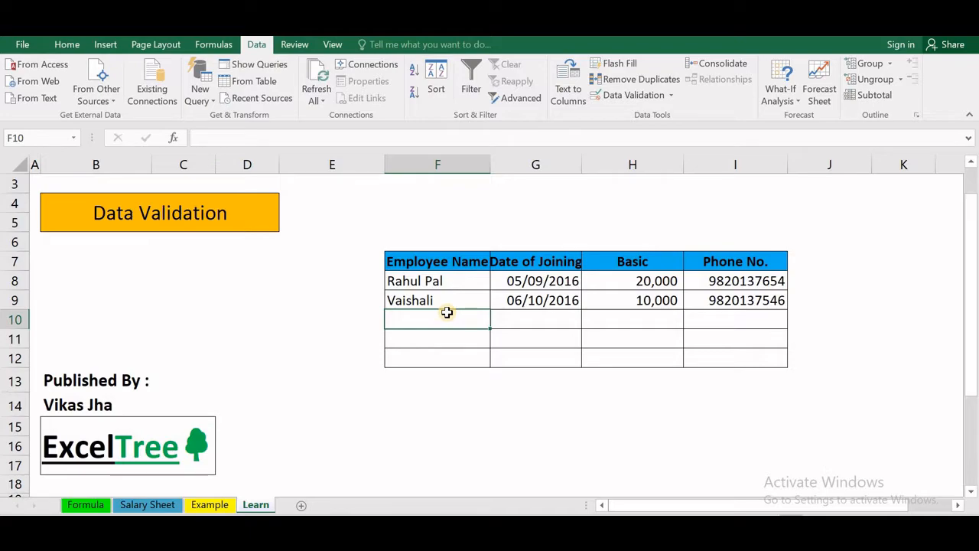
{"action": "type", "text": "9875"}
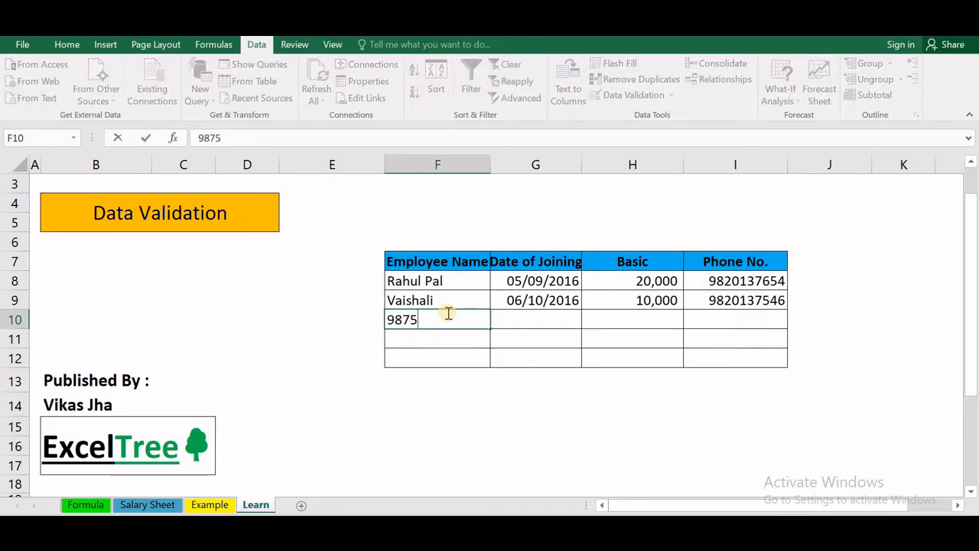
{"action": "key", "text": "Return"}
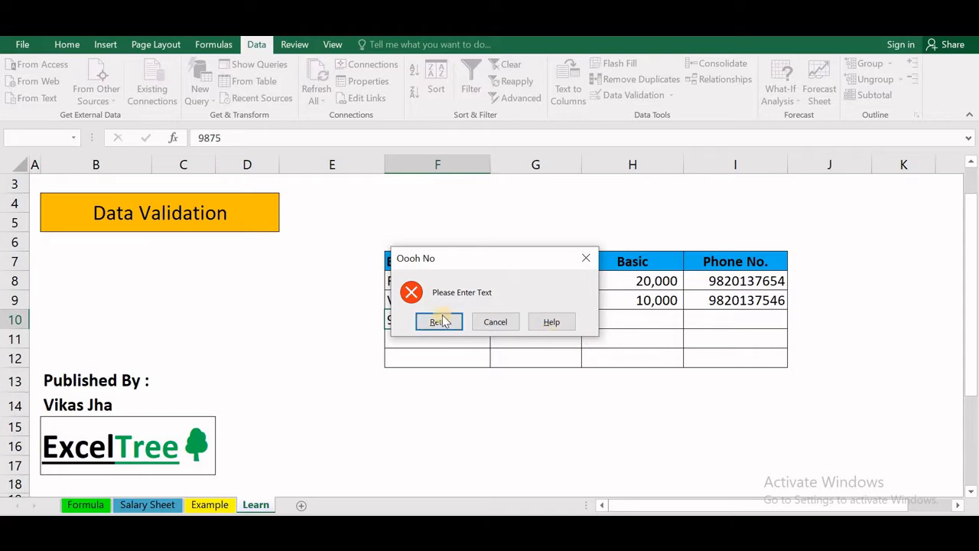
{"action": "left_click", "coordinate": [437, 325]}
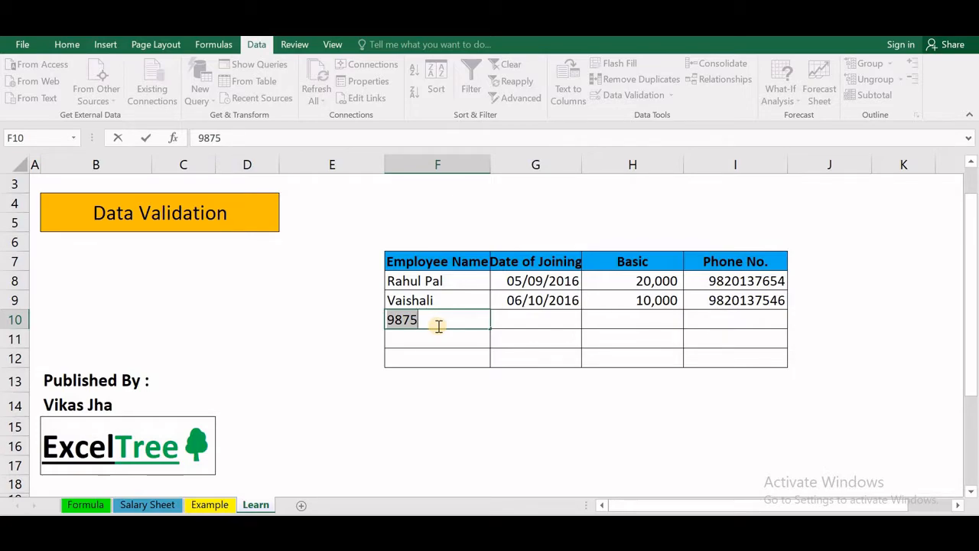
{"action": "key", "text": "Return"}
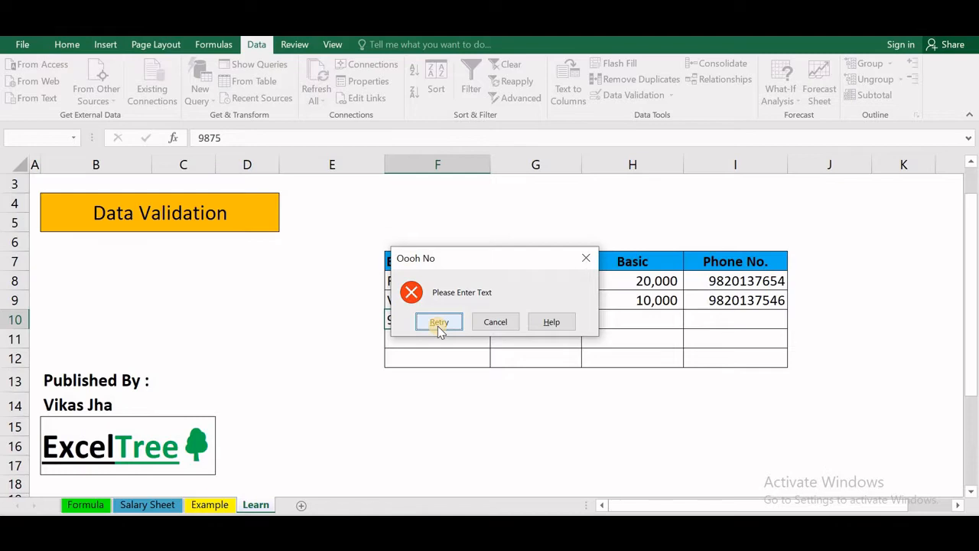
- Replace the rejected entry in F10 with a text employee name
{"action": "left_click", "coordinate": [437, 323]}
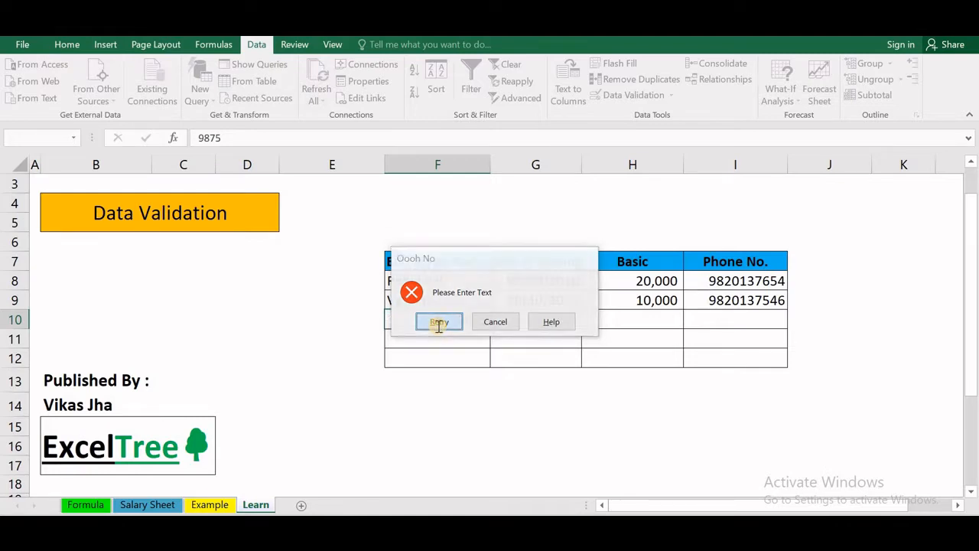
{"action": "type", "text": "vikjs"}
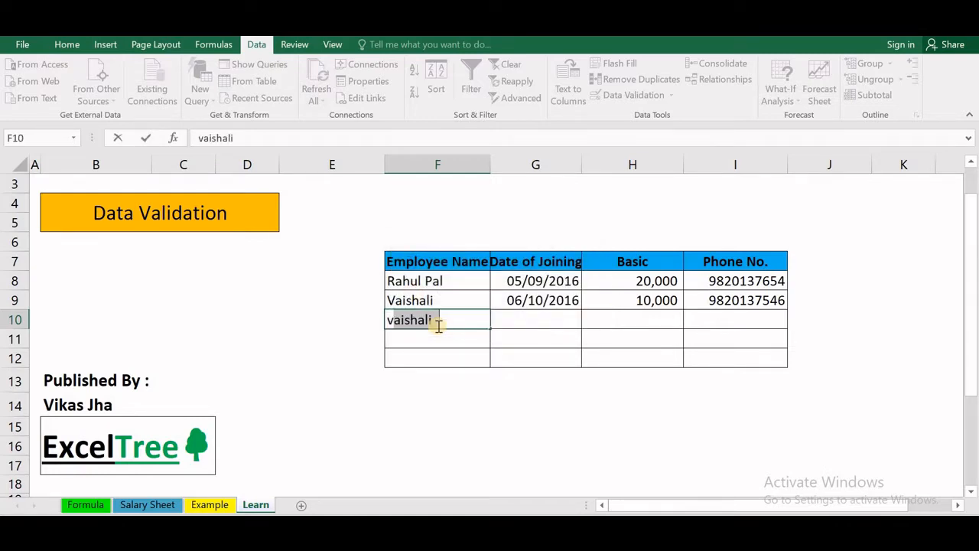
{"action": "key", "text": "Return"}
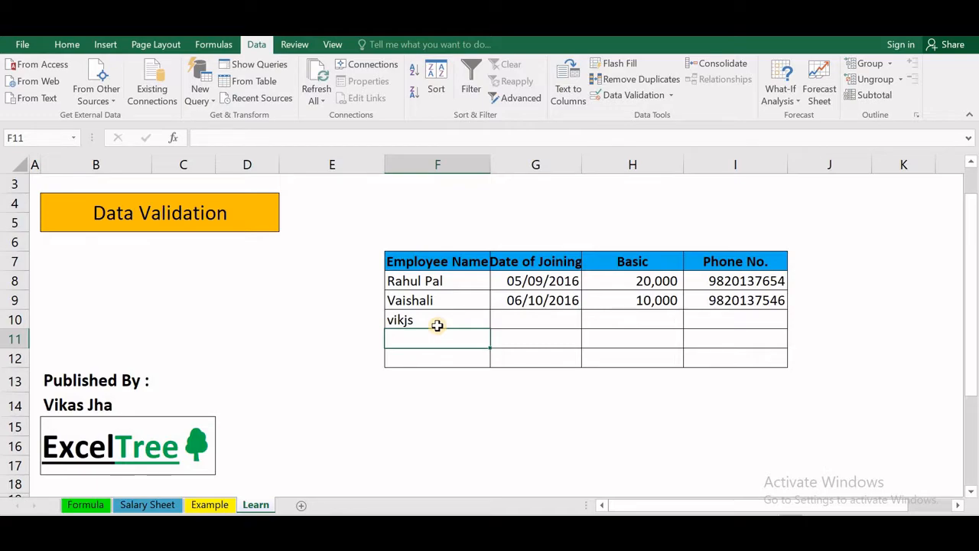
- Enter the joining date 4/08/2017 in G10 to test the date rule
{"action": "key", "text": "Right"}
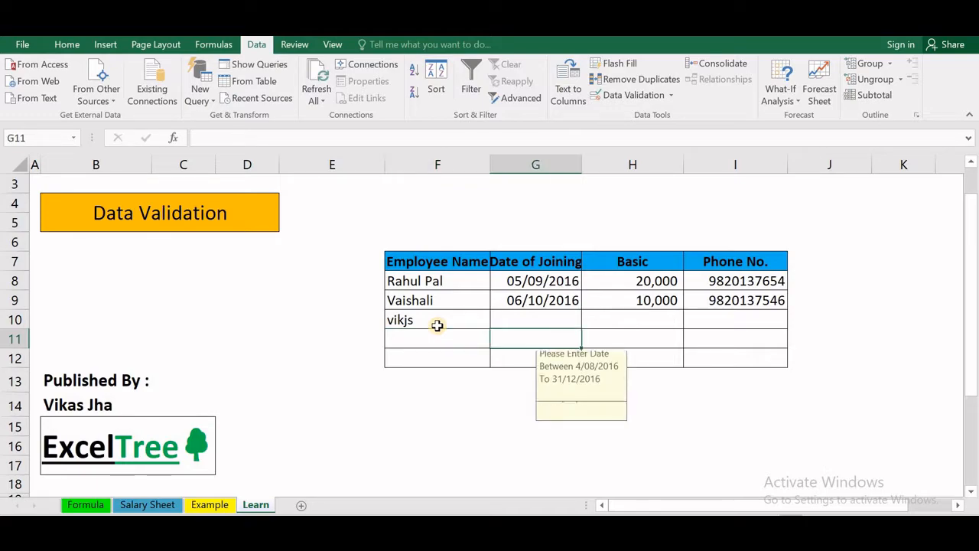
{"action": "key", "text": "Up"}
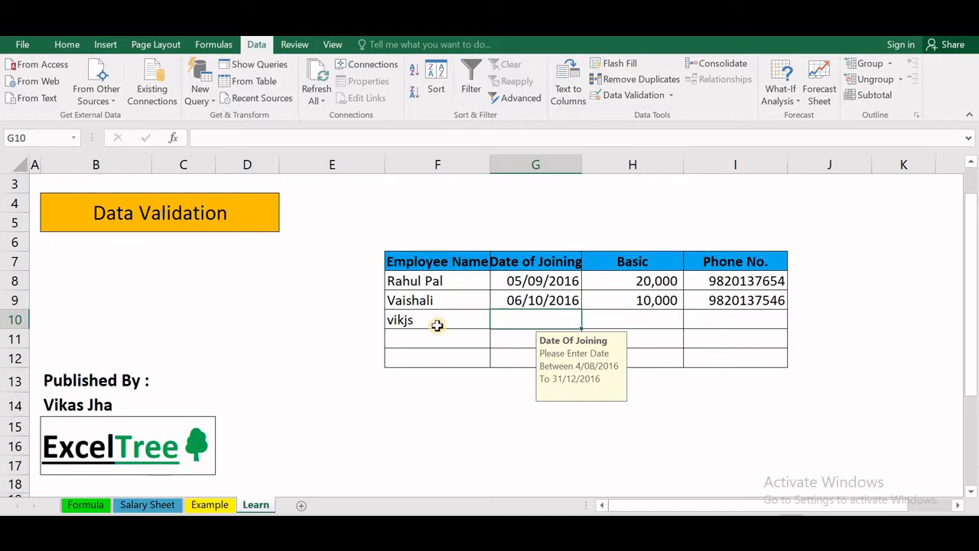
{"action": "type", "text": "4/"}
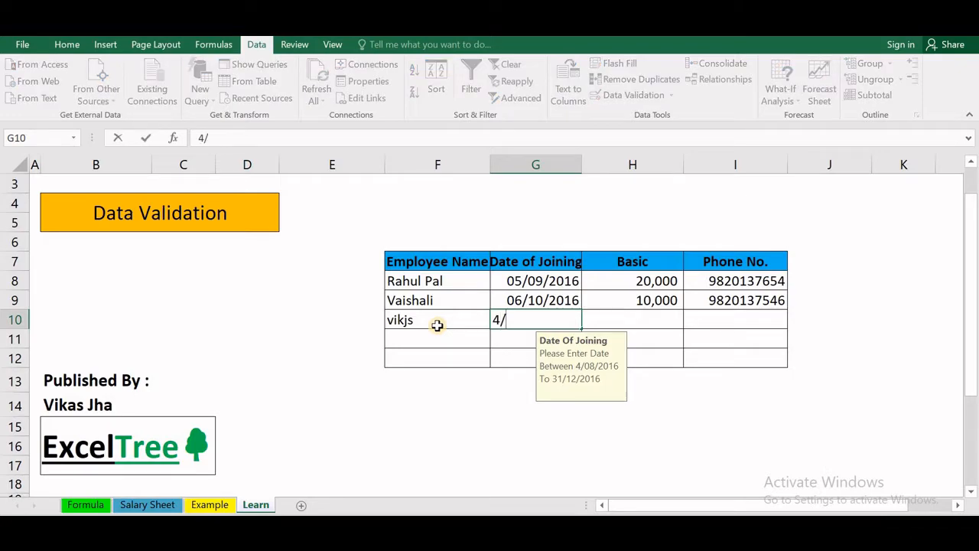
{"action": "type", "text": "08/2017"}
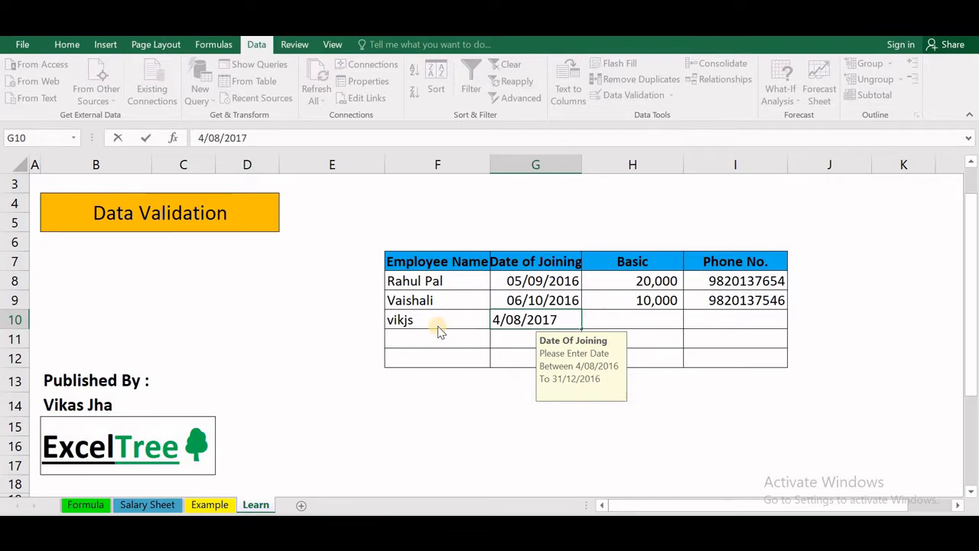
{"action": "key", "text": "Return"}
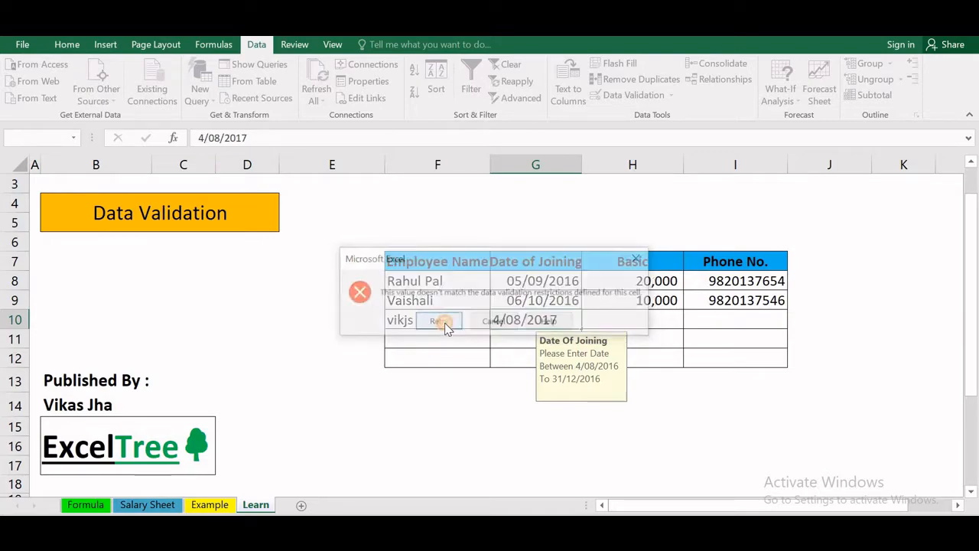
- Correct G10's year to 2016 so 04/08/2016 is accepted
{"action": "left_click", "coordinate": [442, 322]}
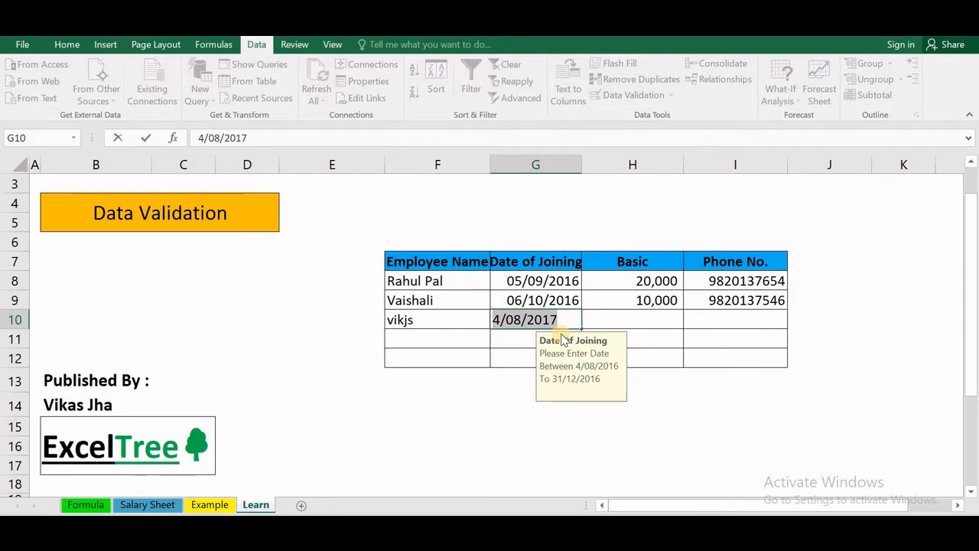
{"action": "key", "text": "End"}
{"action": "key", "text": "BackSpace"}
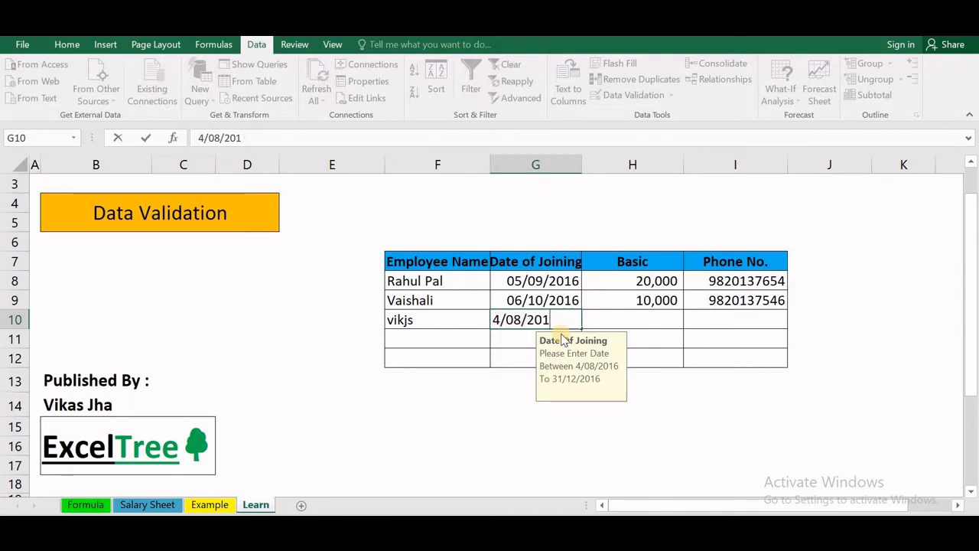
{"action": "type", "text": "6"}
{"action": "key", "text": "Return"}
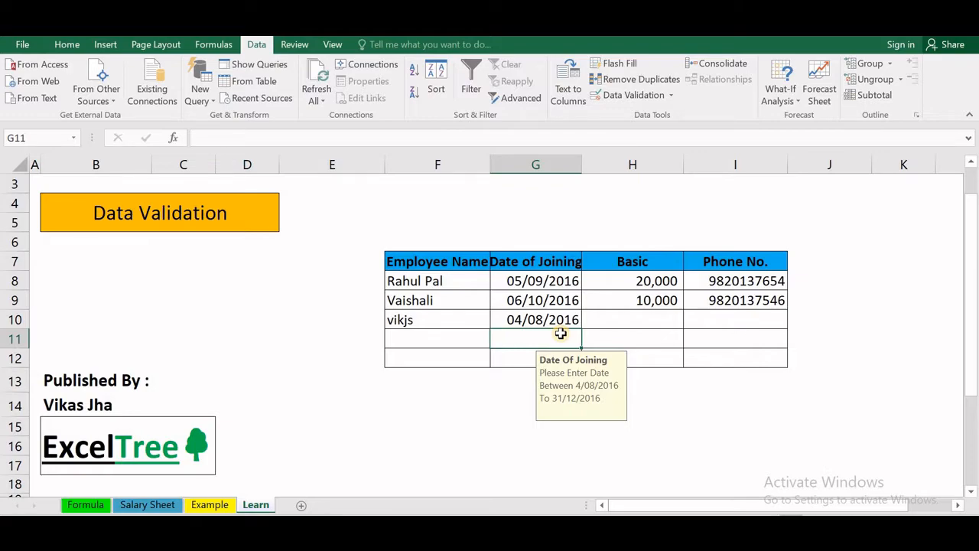
{"action": "key", "text": "Right"}
{"action": "key", "text": "Up"}
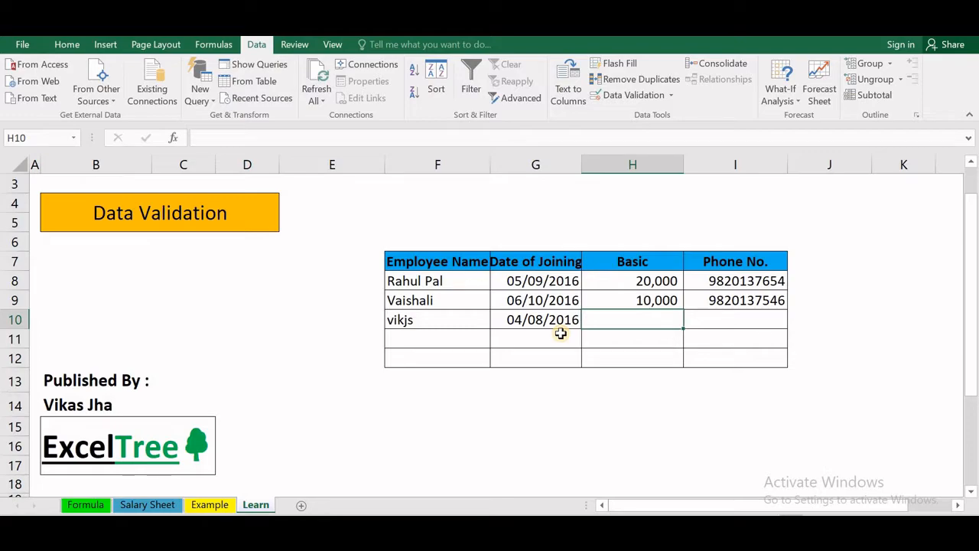
- Enter 9000 in Basic cell H10, then replace the rejected value with 12,000
{"action": "type", "text": "9000"}
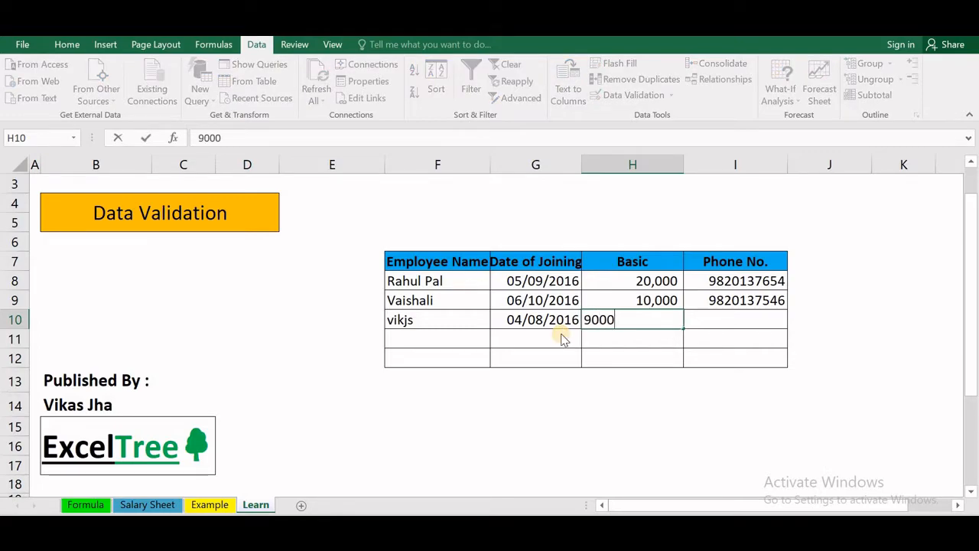
{"action": "key", "text": "Return"}
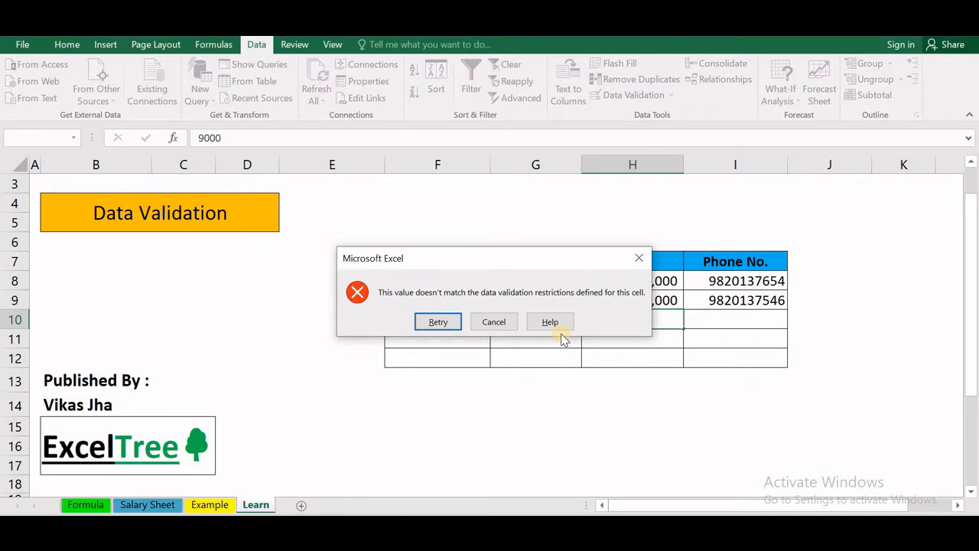
{"action": "left_click", "coordinate": [438, 322]}
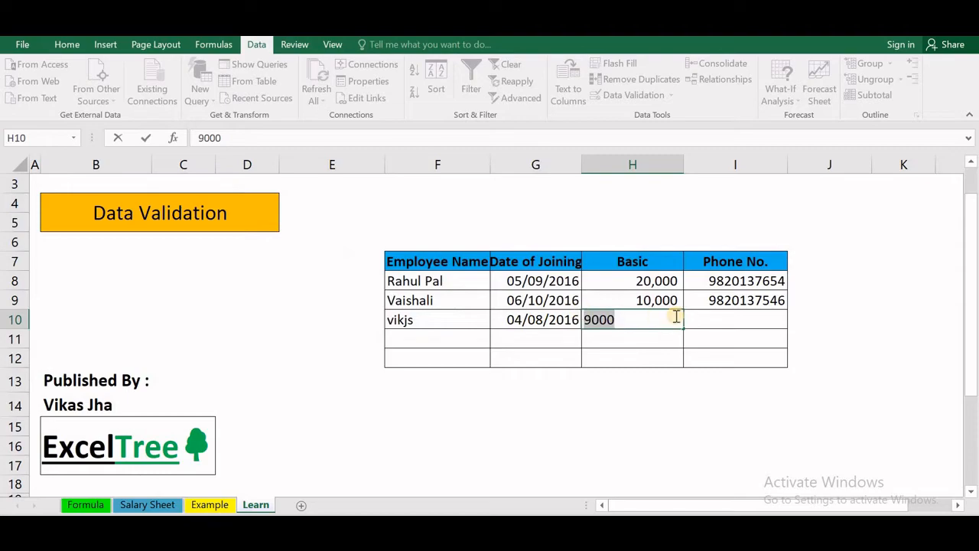
{"action": "type", "text": "1"}
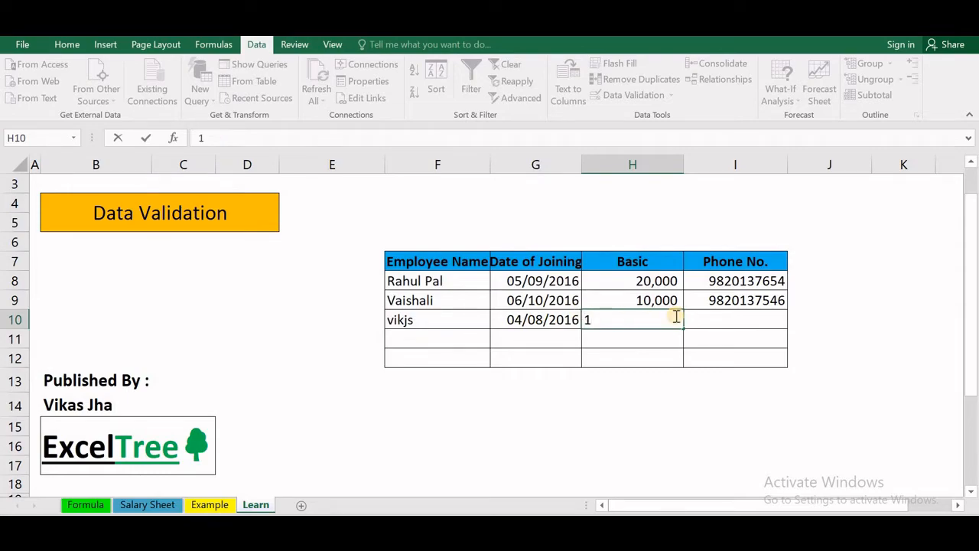
{"action": "type", "text": "2,0000"}
{"action": "key", "text": "Return"}
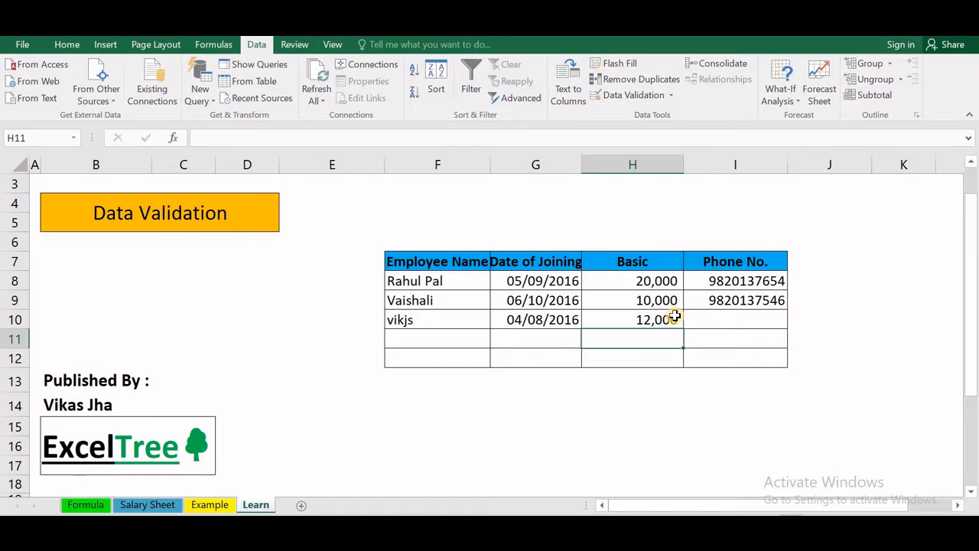
{"action": "key", "text": "Right"}
{"action": "key", "text": "Up"}
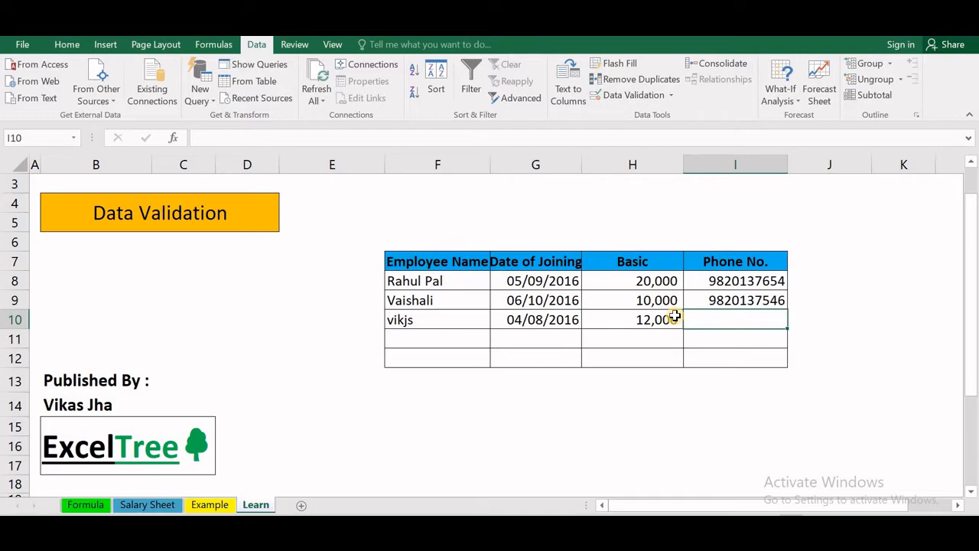
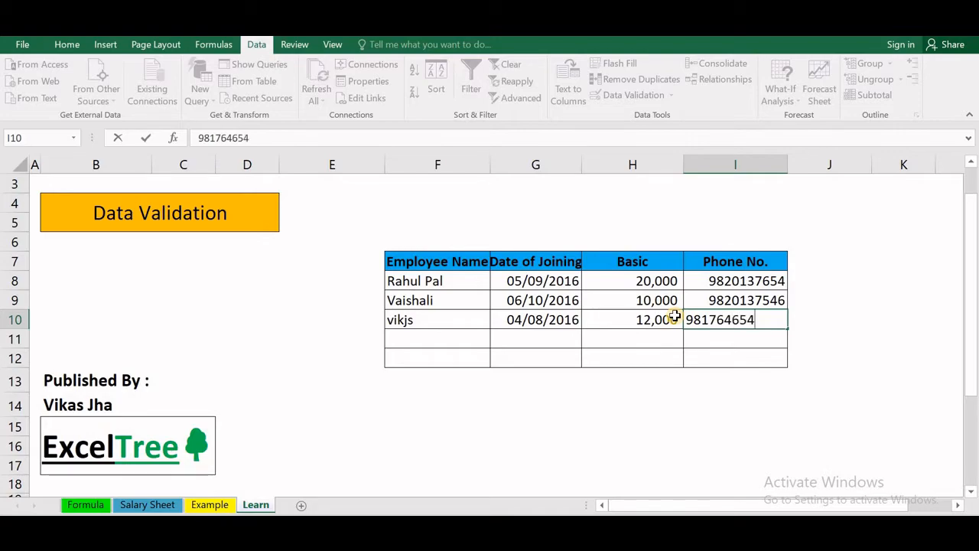
- Enter the third employee's phone number in I10 and keep it despite the warning
{"action": "key", "text": "Return"}
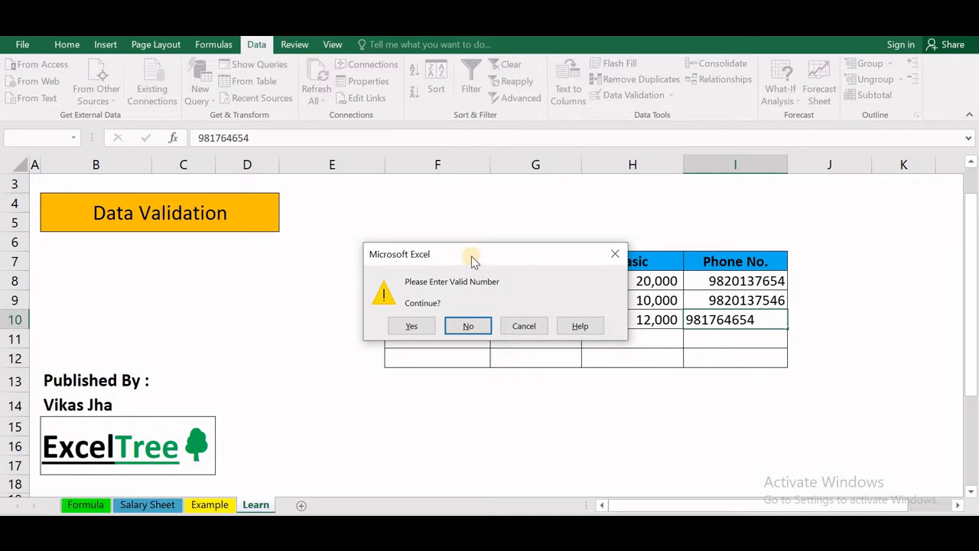
{"action": "left_click_drag", "start_coordinate": [467, 255], "coordinate": [500, 261]}
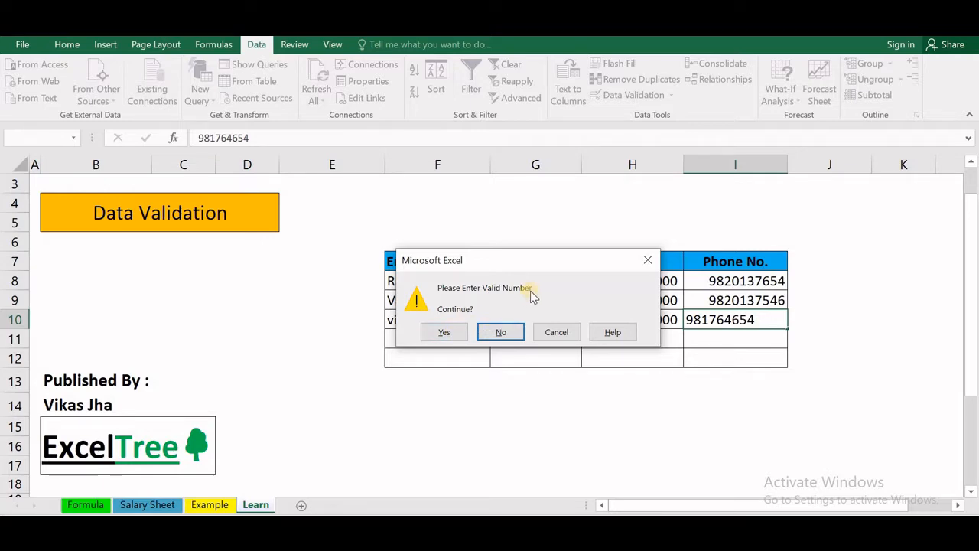
{"action": "left_click", "coordinate": [514, 337]}
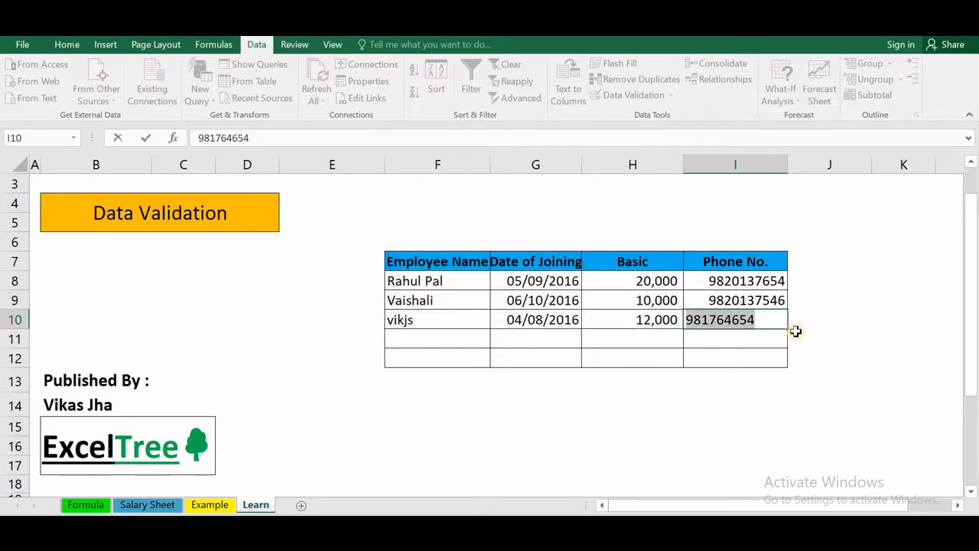
{"action": "key", "text": "Return"}
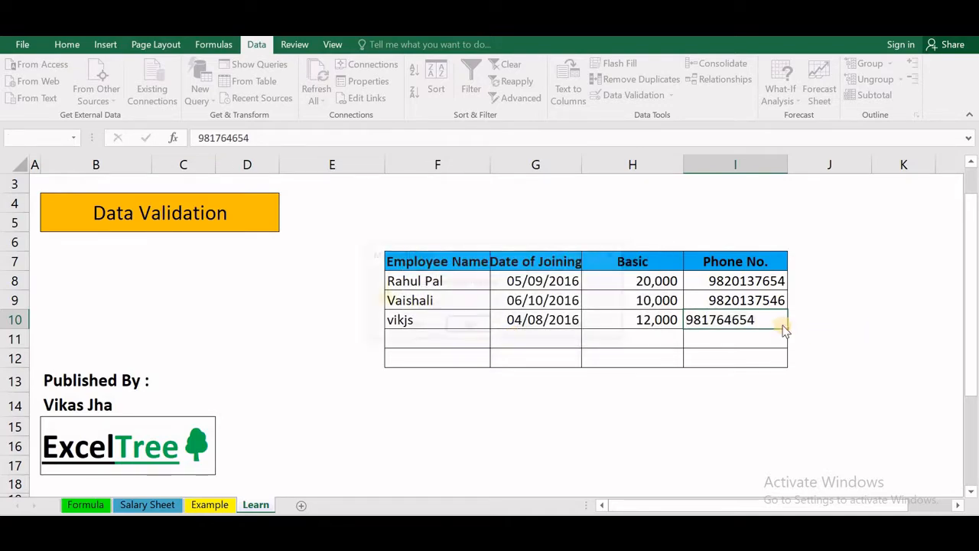
{"action": "left_click", "coordinate": [430, 326]}
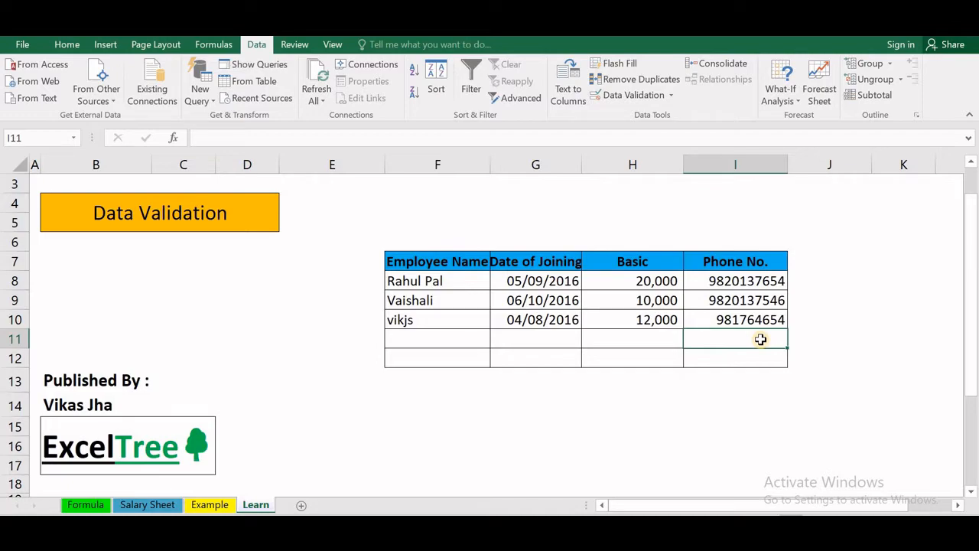
- Enter the shorter phone number 874534 in I11 and accept it past the validation message
{"action": "type", "text": "874534"}
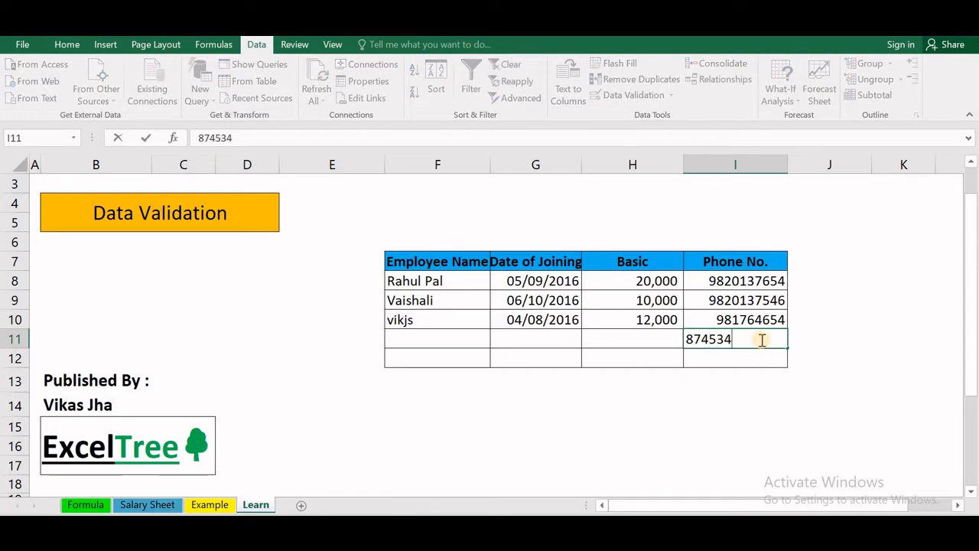
{"action": "key", "text": "Return"}
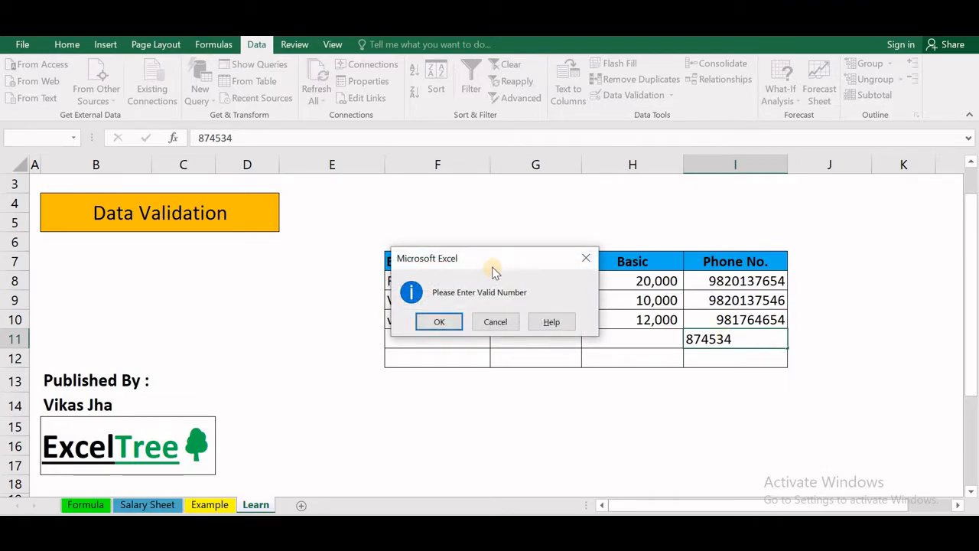
{"action": "mouse_move", "coordinate": [488, 251]}
{"action": "left_mouse_down"}
{"action": "mouse_move", "coordinate": [553, 258]}
{"action": "mouse_move", "coordinate": [494, 262]}
{"action": "left_mouse_up"}
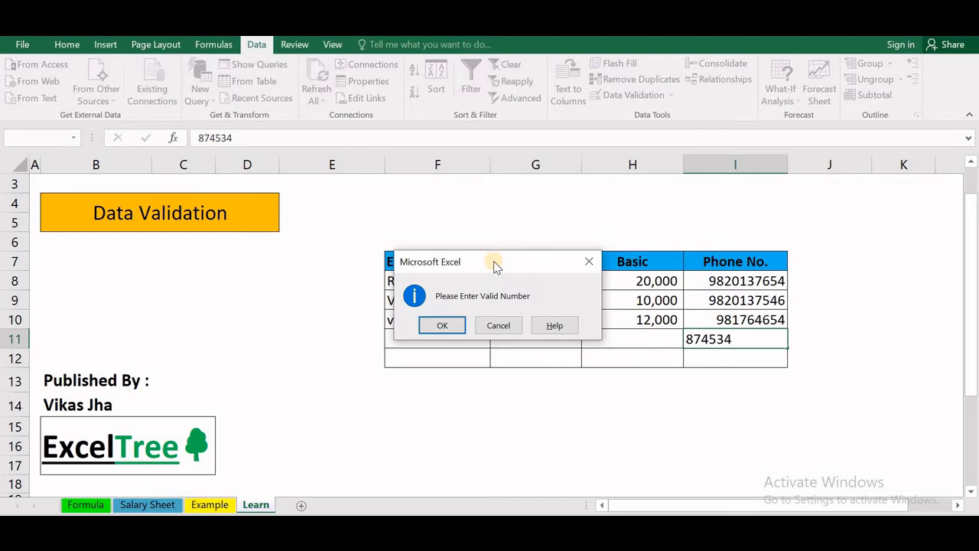
{"action": "left_click", "coordinate": [442, 331]}
{"action": "left_click", "coordinate": [453, 327]}
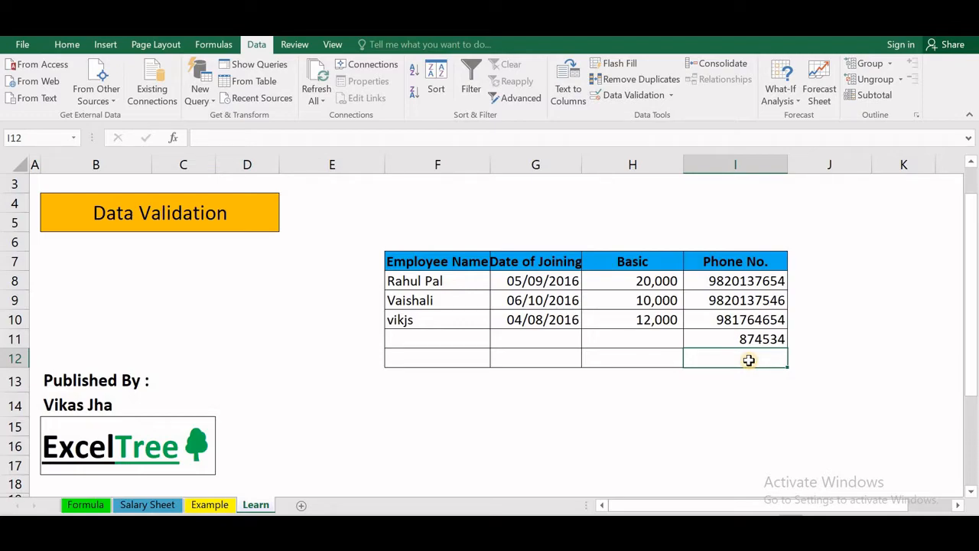
- Check the Date of Joining input message, then select empty cells below the table
{"action": "left_click", "coordinate": [566, 336]}
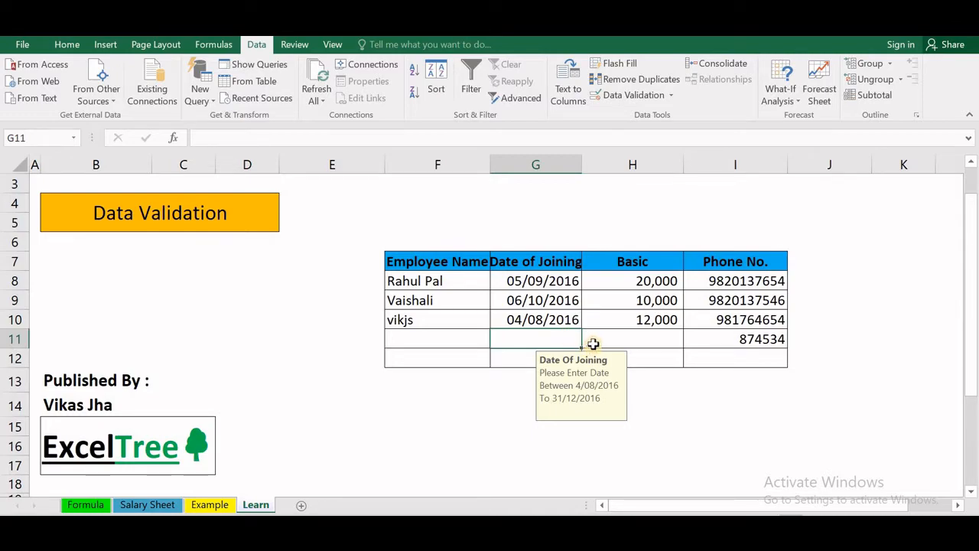
{"action": "left_click", "coordinate": [639, 342]}
{"action": "left_click", "coordinate": [702, 360]}
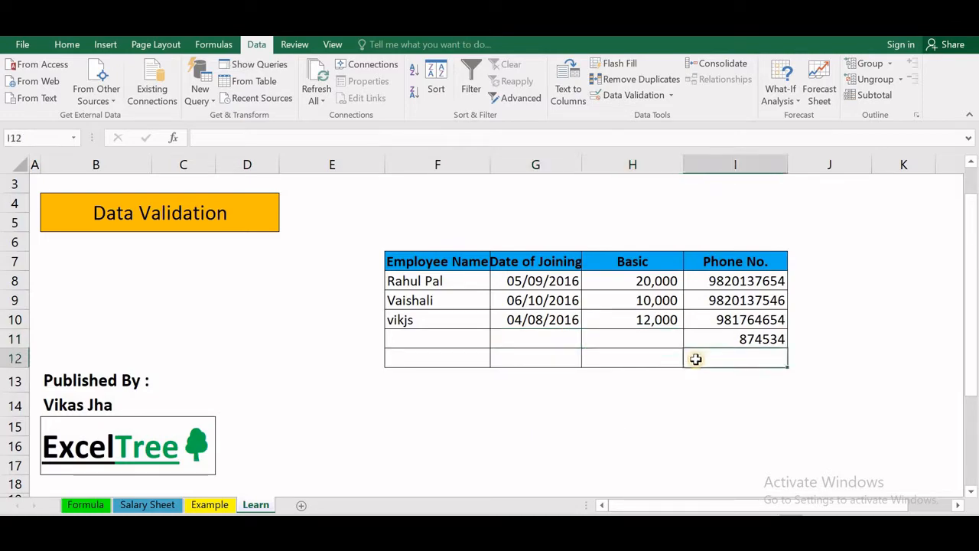
{"action": "left_click", "coordinate": [649, 363]}
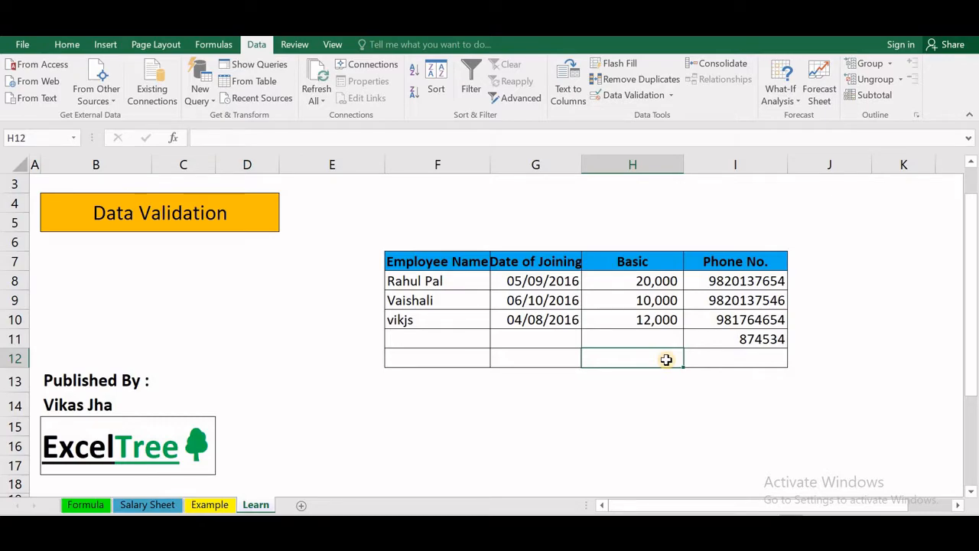
- Switch to the Example sheet, select F8 under Whole Number, and show the Data Validation menu
{"action": "left_click", "coordinate": [216, 504]}
{"action": "left_click", "coordinate": [473, 283]}
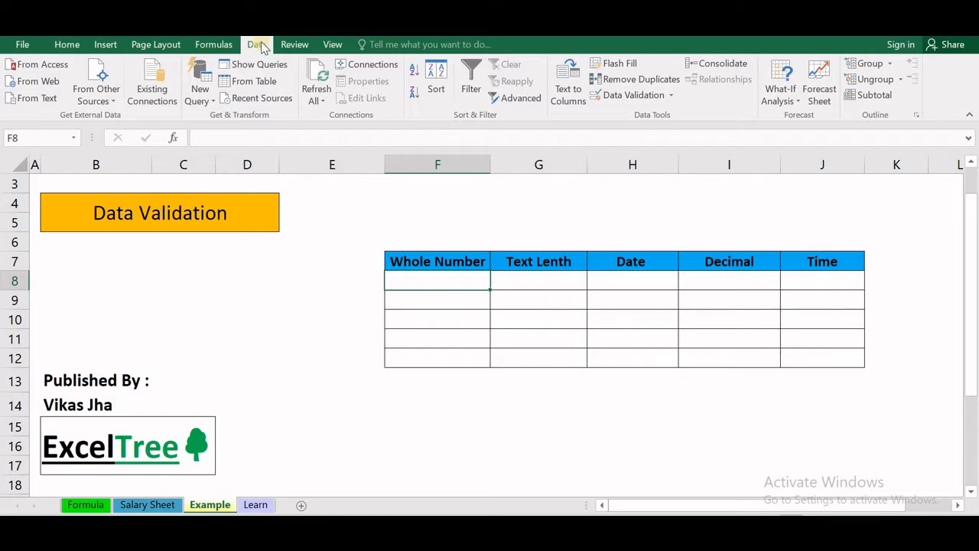
{"action": "left_click", "coordinate": [673, 97]}
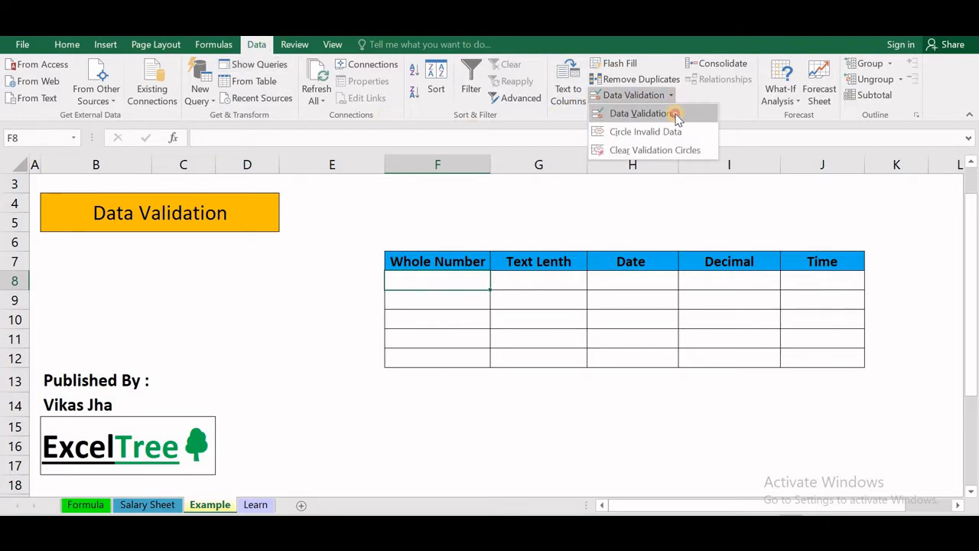
{"action": "left_click", "coordinate": [676, 114]}
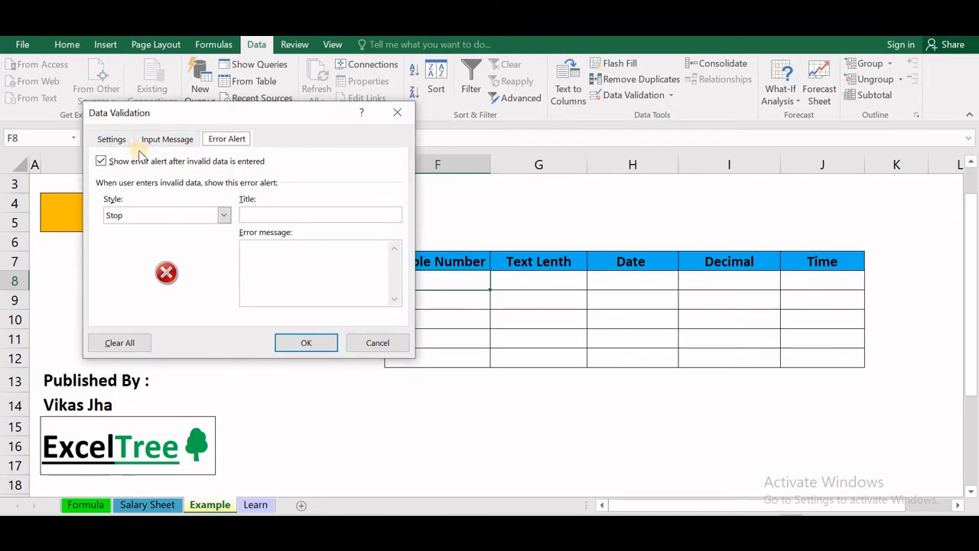
{"action": "left_click", "coordinate": [116, 140]}
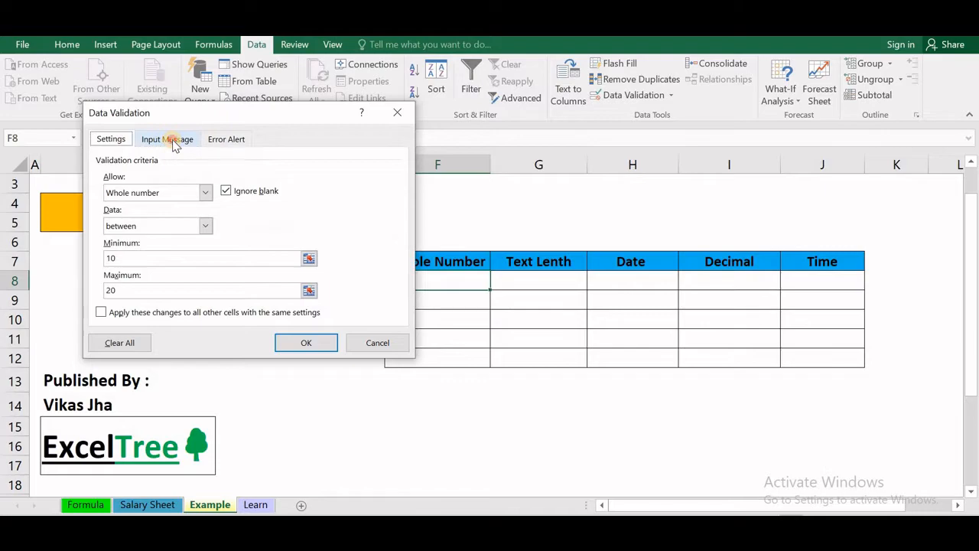
{"action": "left_click", "coordinate": [172, 141]}
{"action": "left_click", "coordinate": [215, 138]}
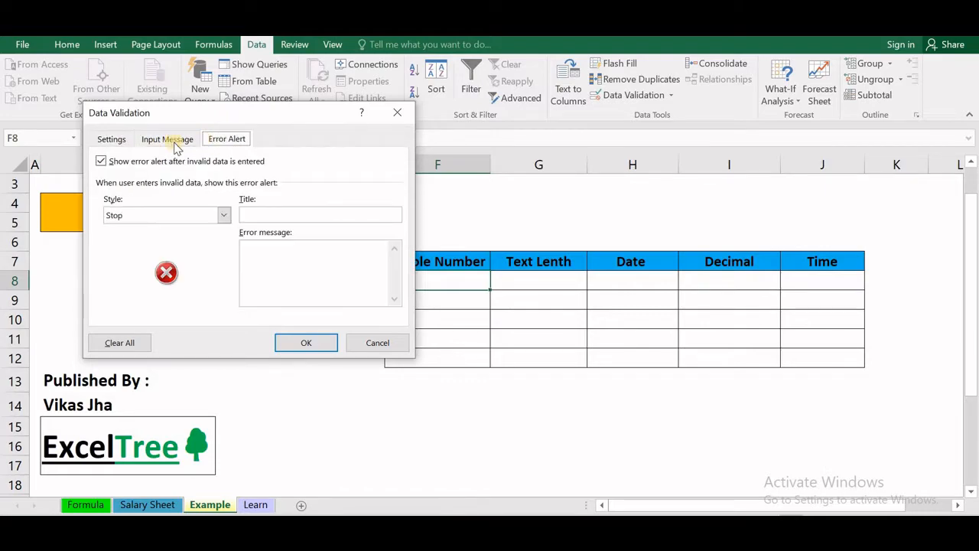
{"action": "left_click", "coordinate": [116, 141]}
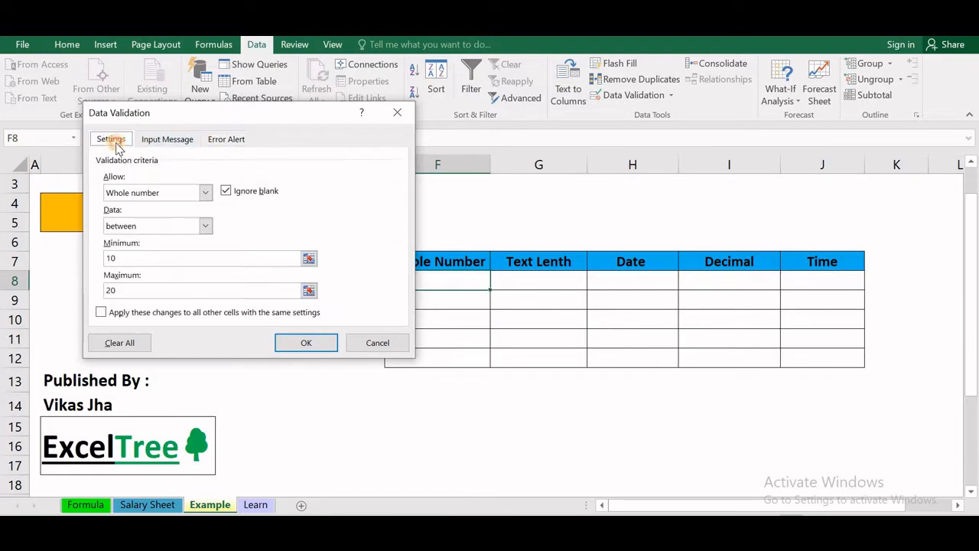
{"action": "left_click", "coordinate": [205, 196]}
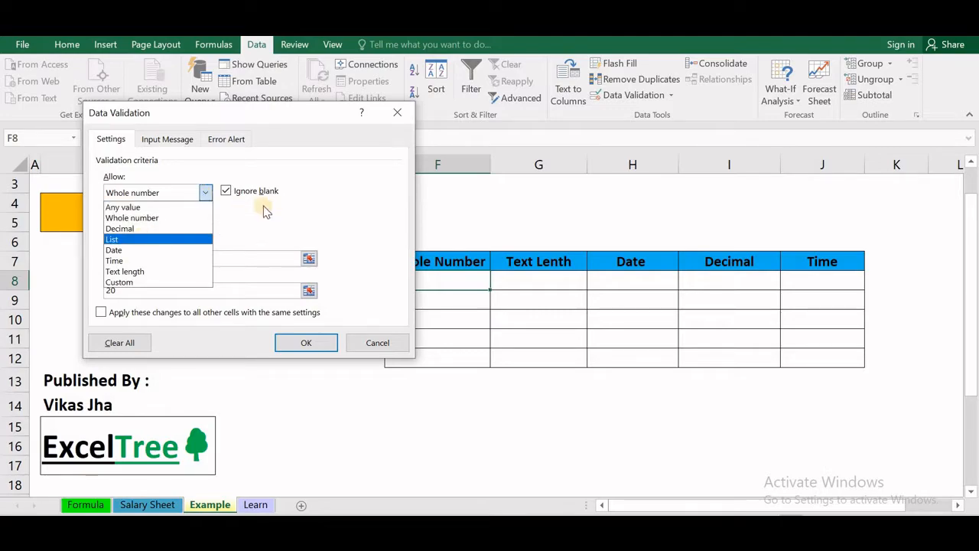
{"action": "left_click", "coordinate": [205, 194]}
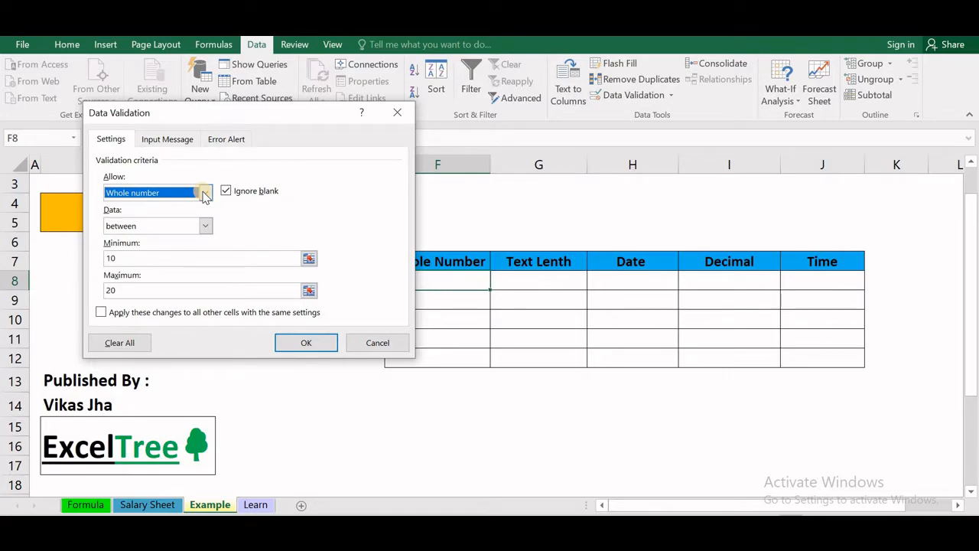
{"action": "left_click", "coordinate": [205, 194]}
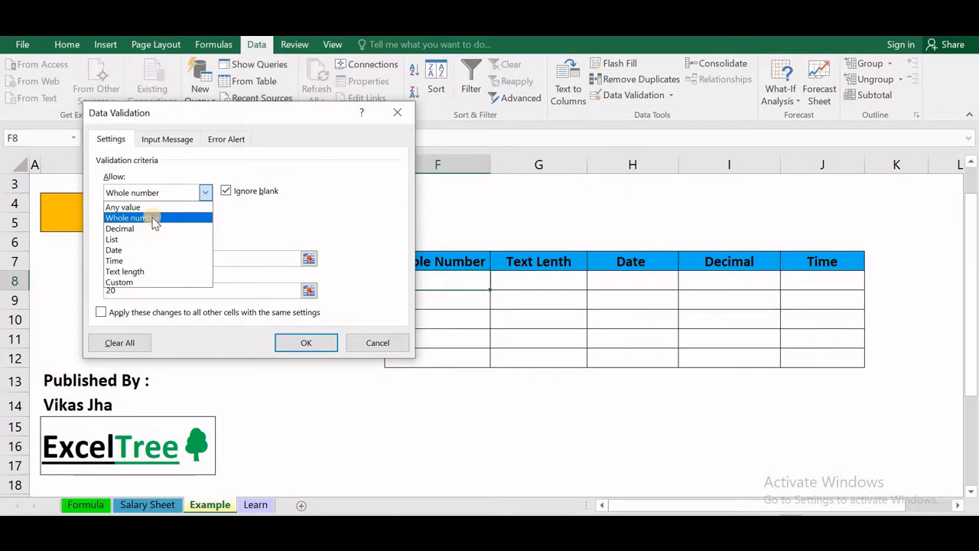
{"action": "left_click", "coordinate": [207, 195]}
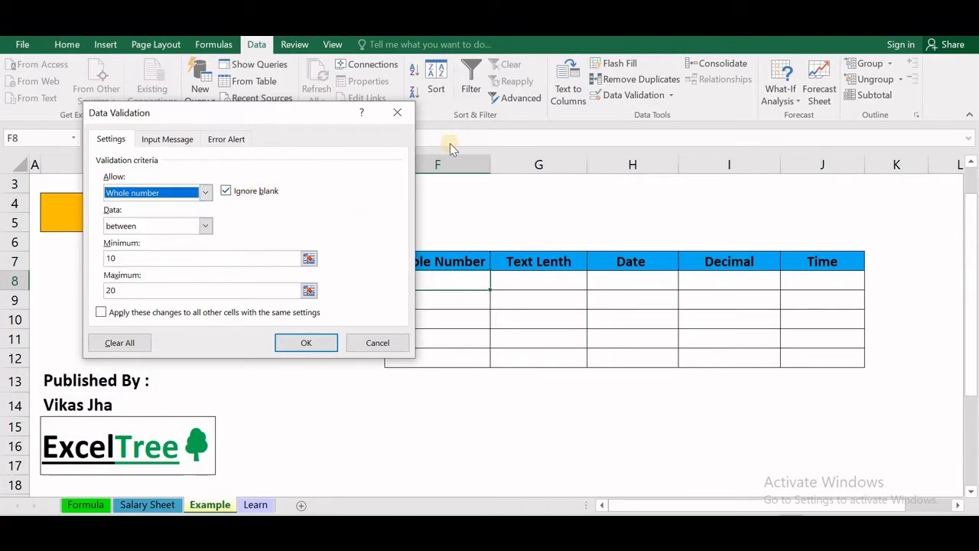
{"action": "left_click", "coordinate": [398, 113]}
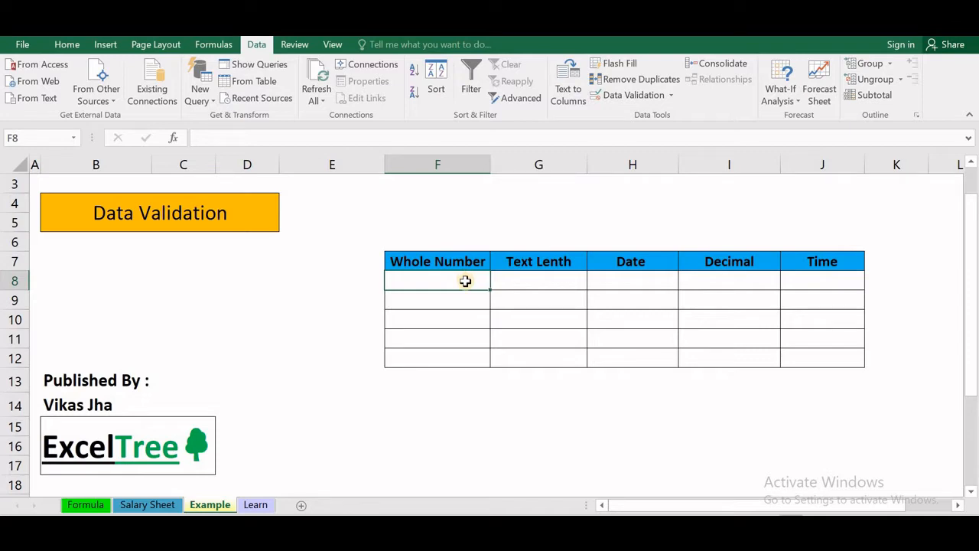
- Select F8:F12 and choose Whole number as the allowed type in Data Validation
{"action": "left_click_drag", "start_coordinate": [463, 278], "coordinate": [455, 352]}
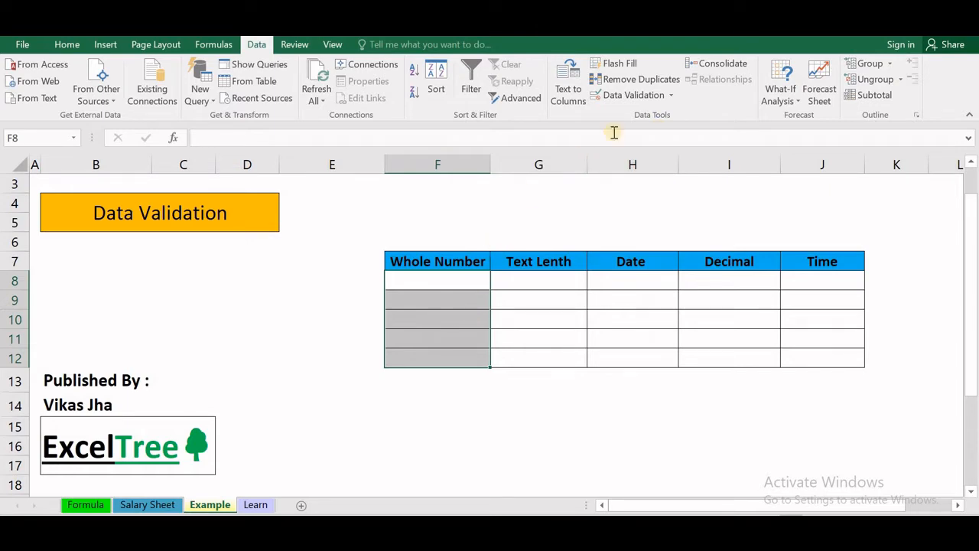
{"action": "left_click", "coordinate": [670, 95]}
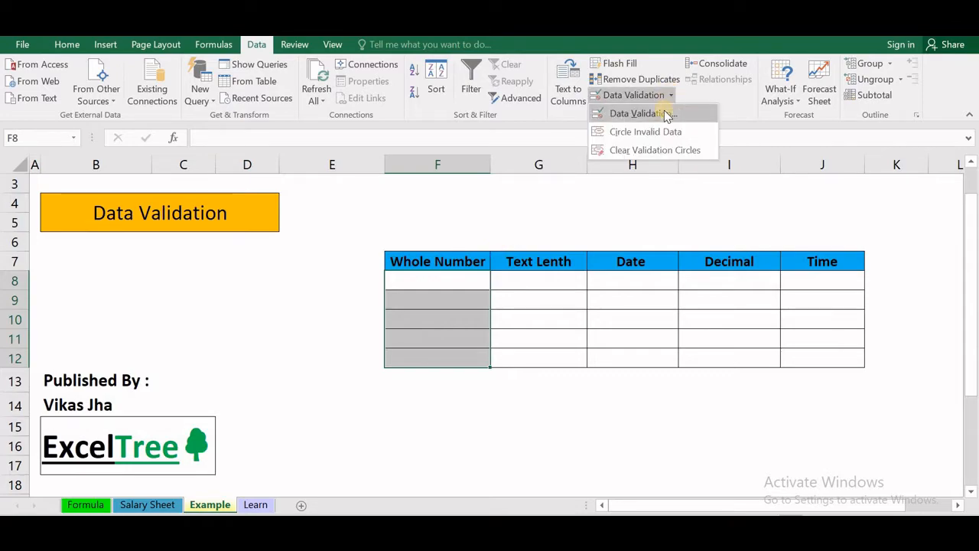
{"action": "left_click", "coordinate": [668, 115]}
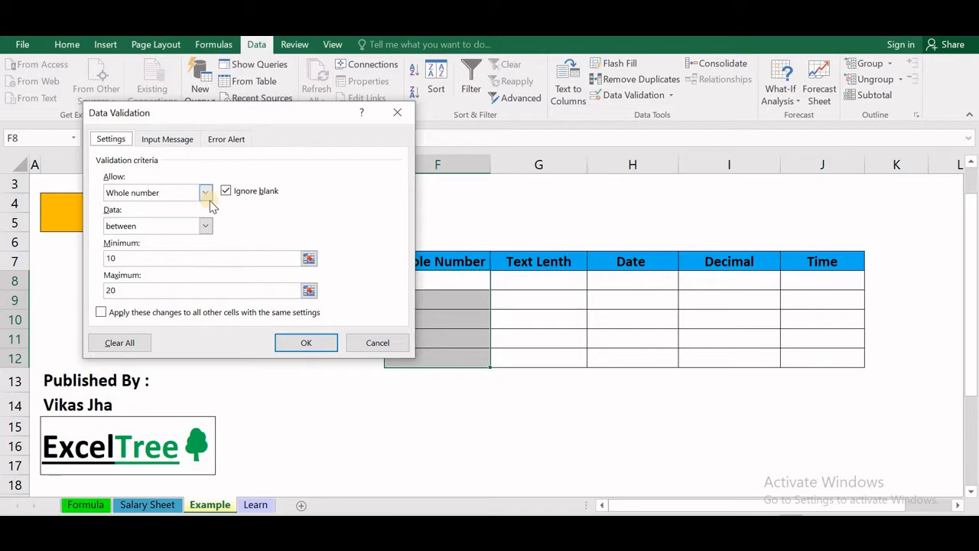
{"action": "left_click", "coordinate": [205, 192]}
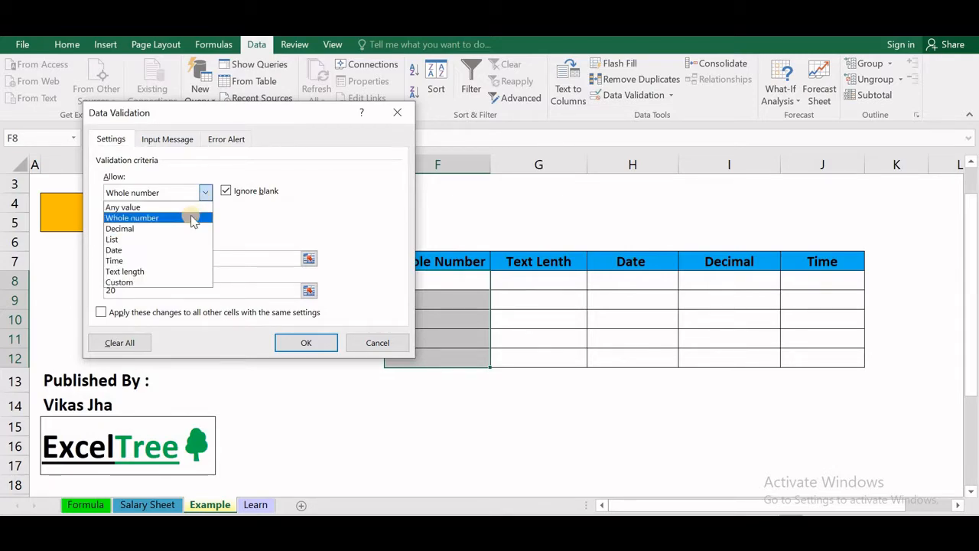
{"action": "left_click", "coordinate": [191, 219]}
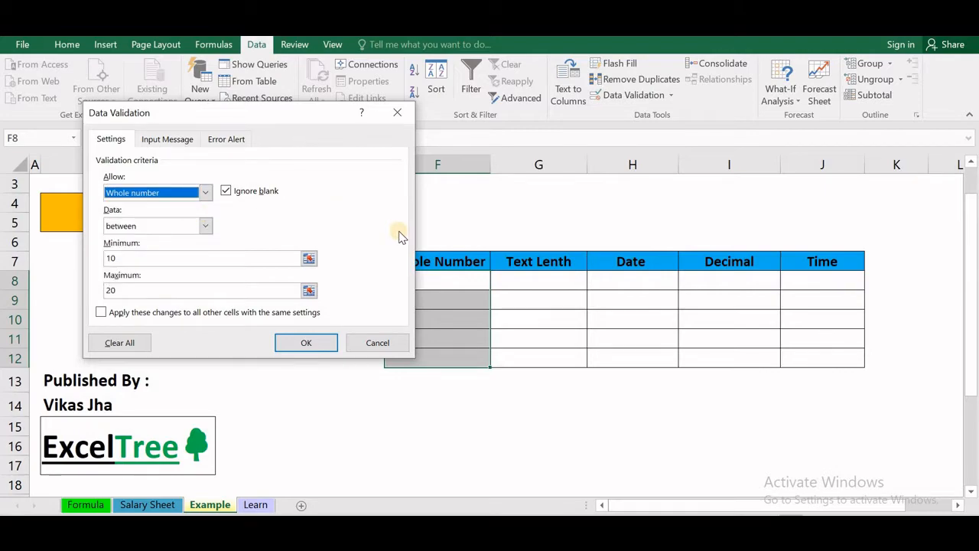
{"action": "left_click_drag", "start_coordinate": [279, 118], "coordinate": [419, 135]}
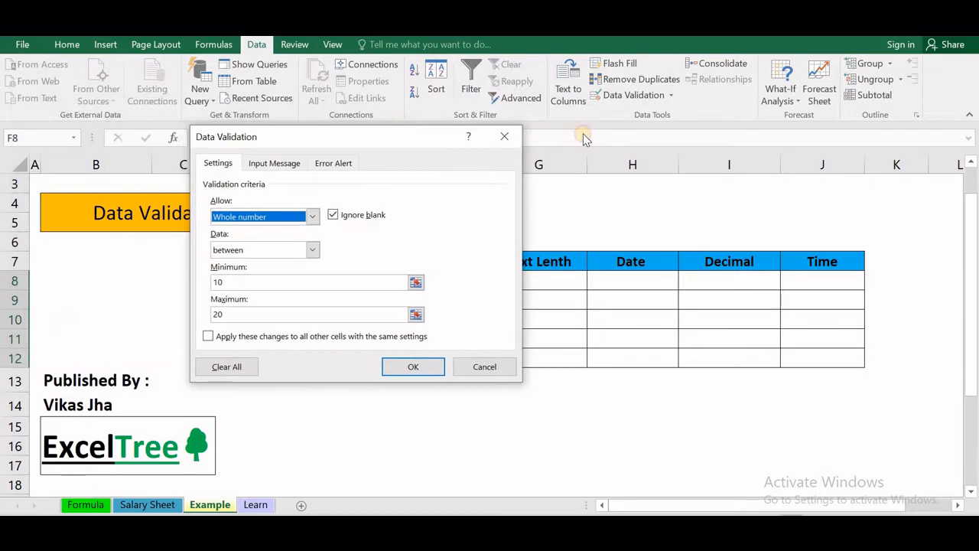
- Keep the 'between' comparison with minimum 10 and maximum 20, and apply the rule
{"action": "left_click_drag", "start_coordinate": [584, 138], "coordinate": [791, 121]}
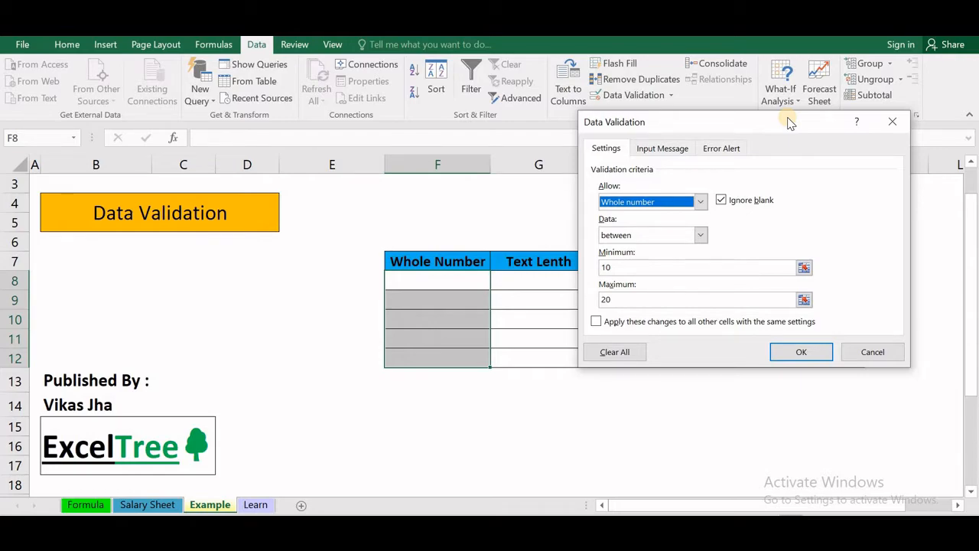
{"action": "left_click", "coordinate": [702, 236]}
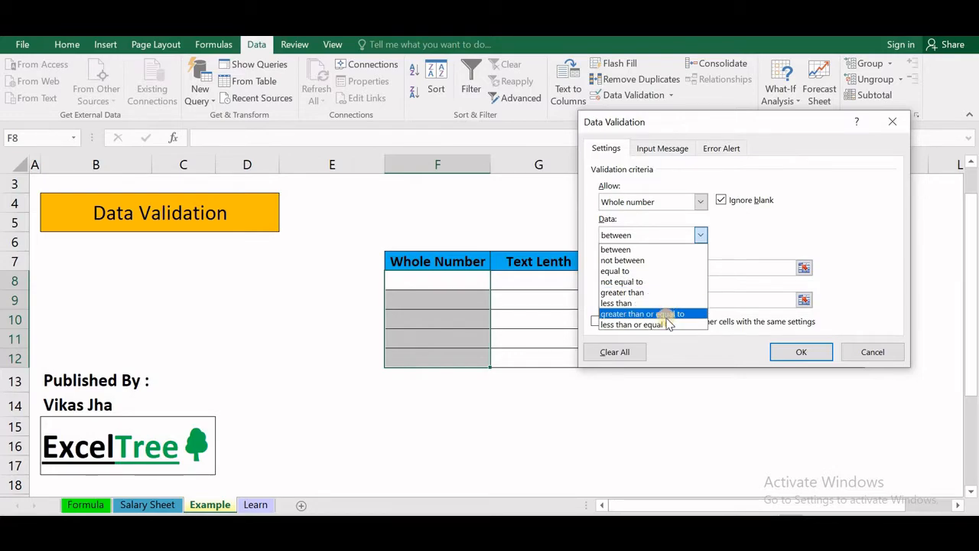
{"action": "left_click", "coordinate": [646, 250]}
{"action": "left_click", "coordinate": [657, 265]}
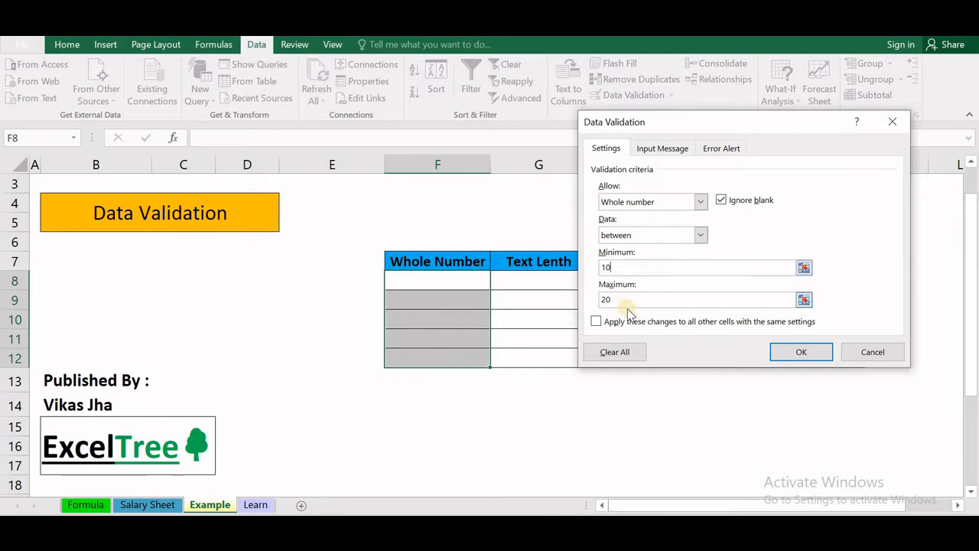
{"action": "left_click", "coordinate": [800, 349]}
{"action": "left_click", "coordinate": [465, 287]}
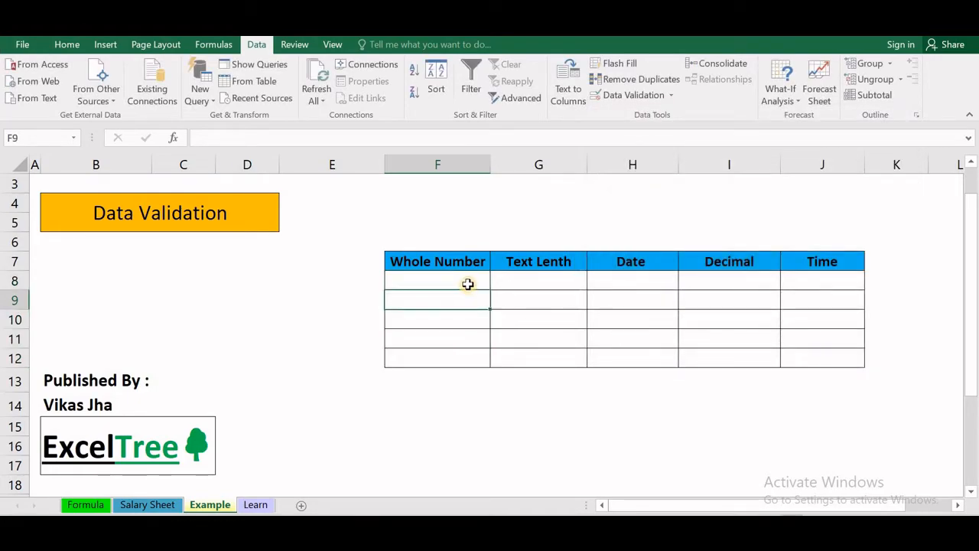
- Enter 10 in F8, then try 9 in F9 and see it rejected
{"action": "type", "text": "10"}
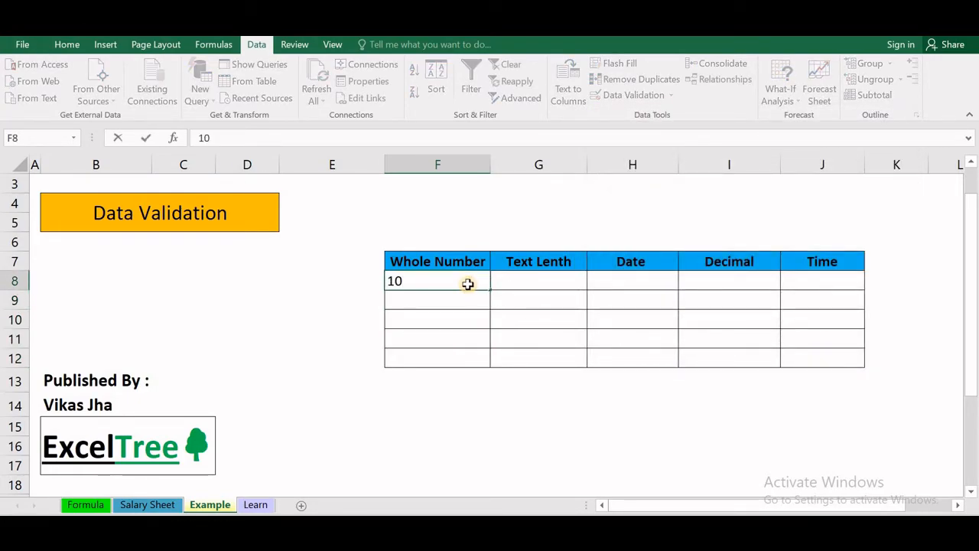
{"action": "key", "text": "Return"}
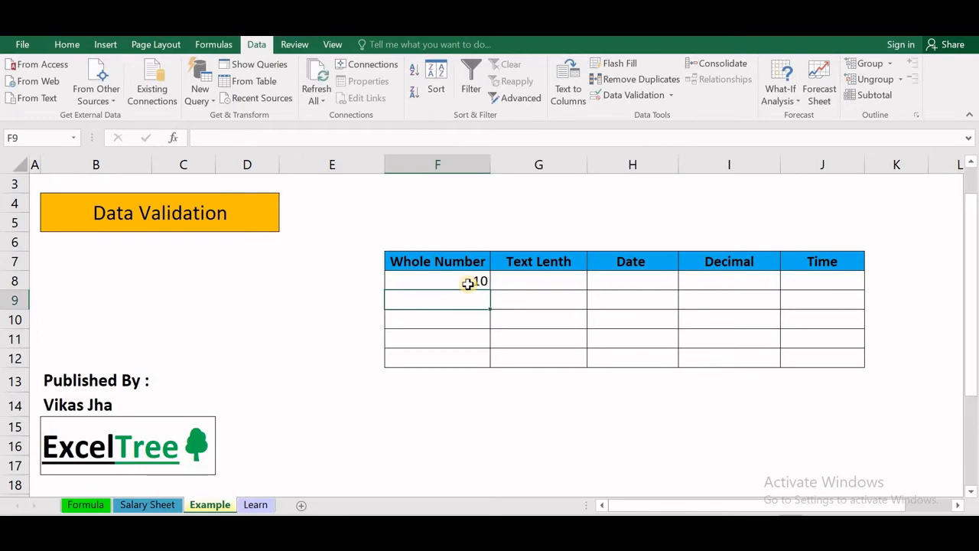
{"action": "type", "text": "9"}
{"action": "key", "text": "Return"}
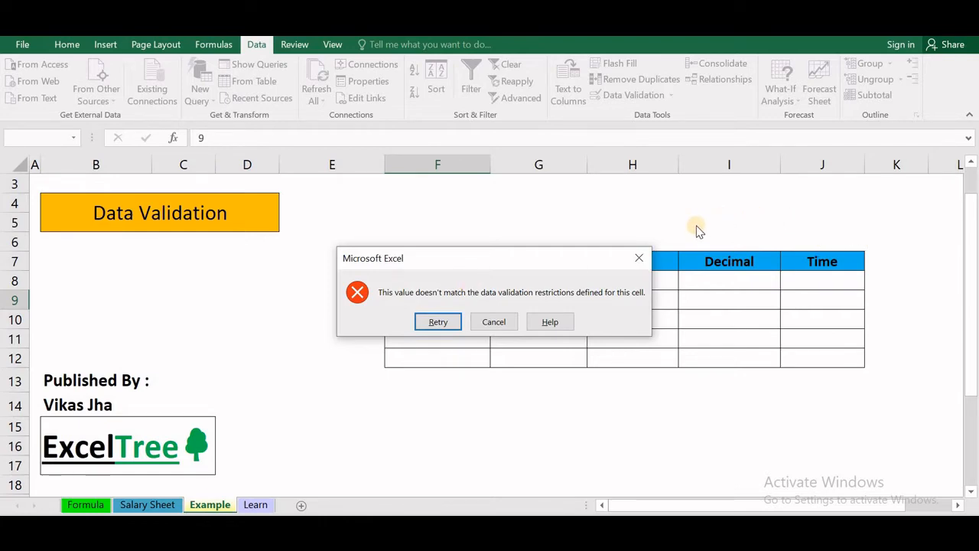
{"action": "left_click", "coordinate": [443, 320]}
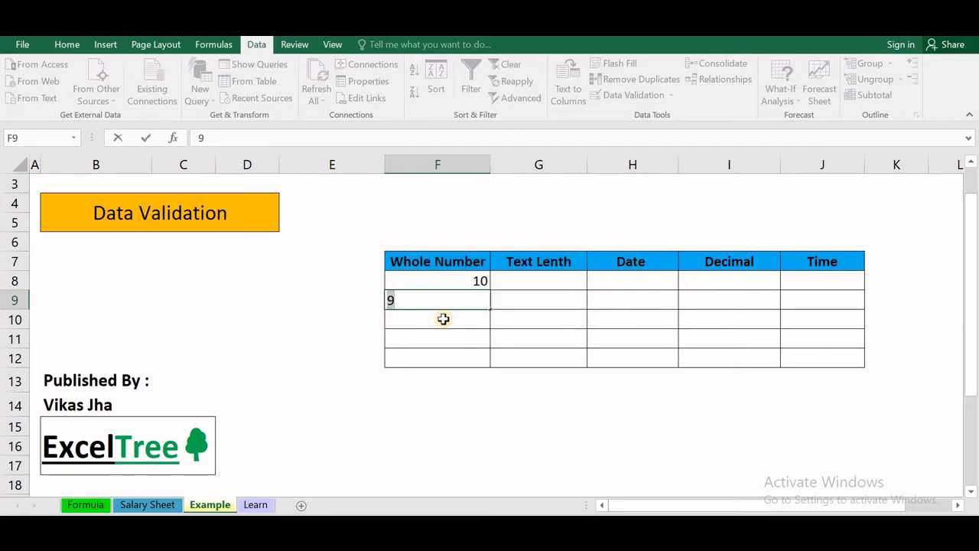
{"action": "key", "text": "Return"}
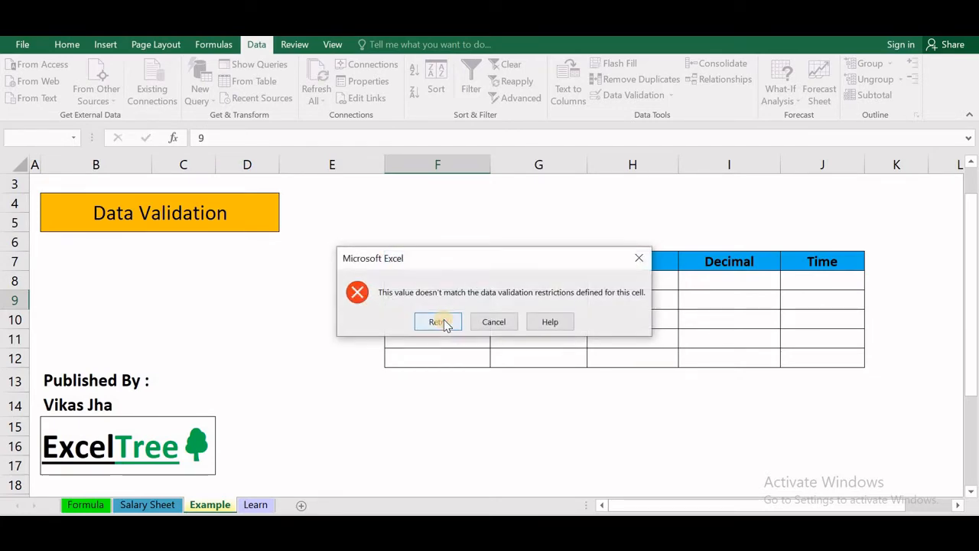
- Try 10.5 in F9, see it rejected, and dismiss the error leaving F9 empty
{"action": "left_click", "coordinate": [438, 319]}
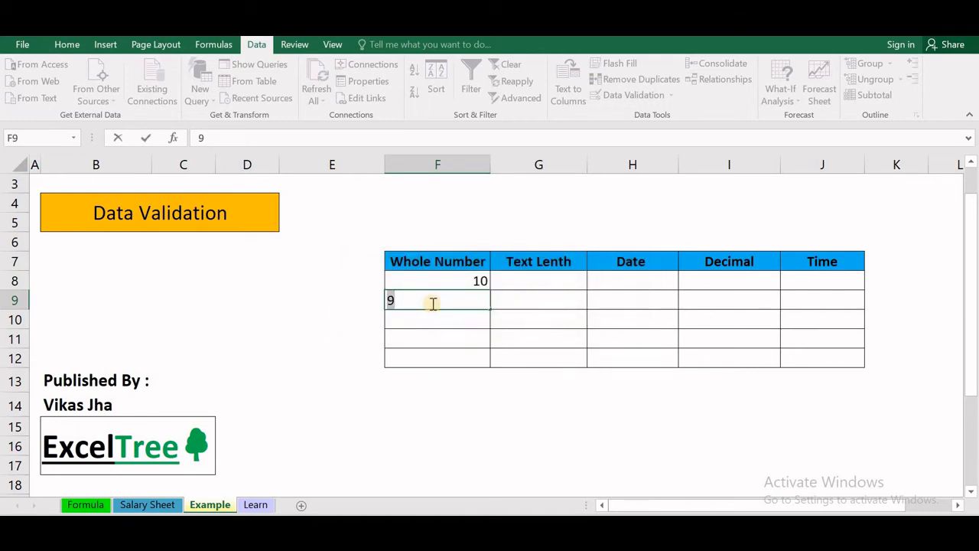
{"action": "type", "text": "10.5"}
{"action": "key", "text": "Return"}
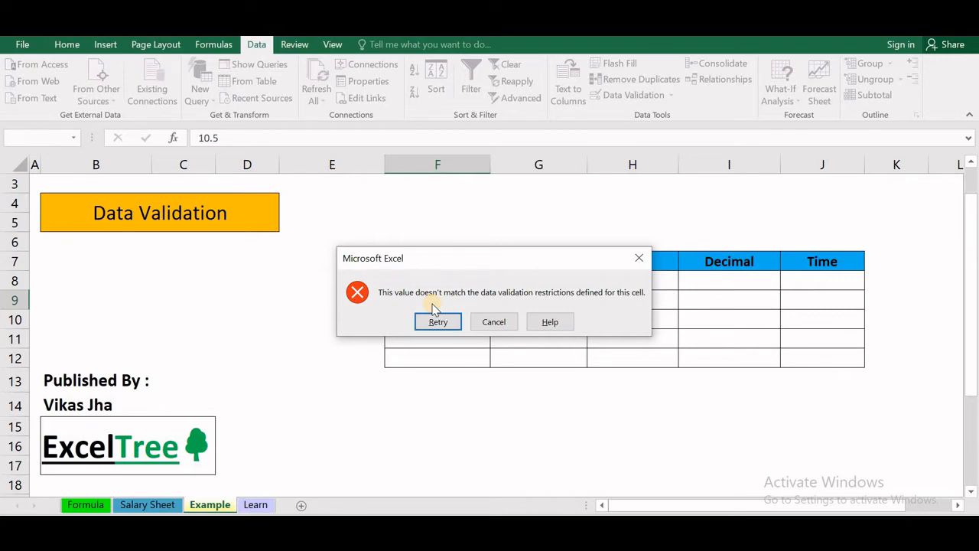
{"action": "left_click", "coordinate": [441, 321]}
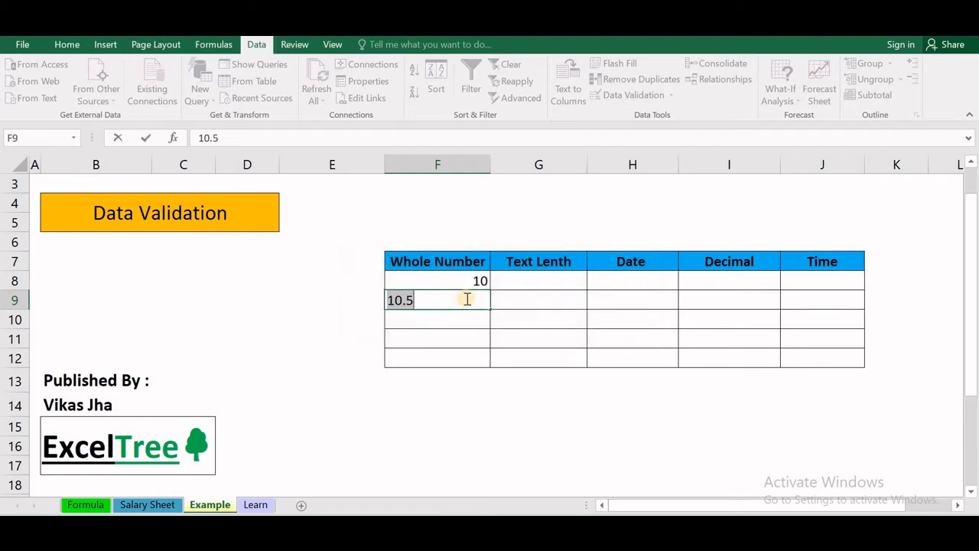
{"action": "left_click", "coordinate": [461, 322]}
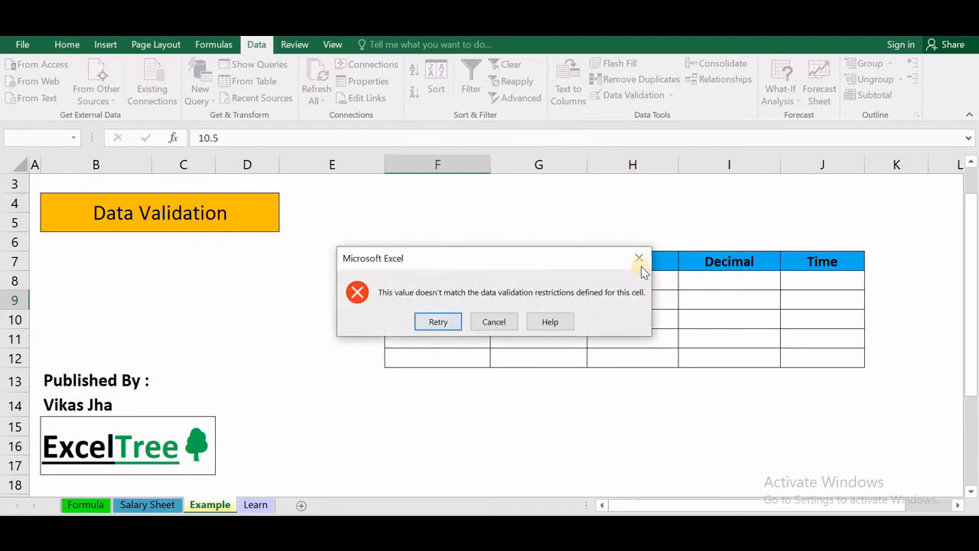
{"action": "left_click", "coordinate": [639, 258]}
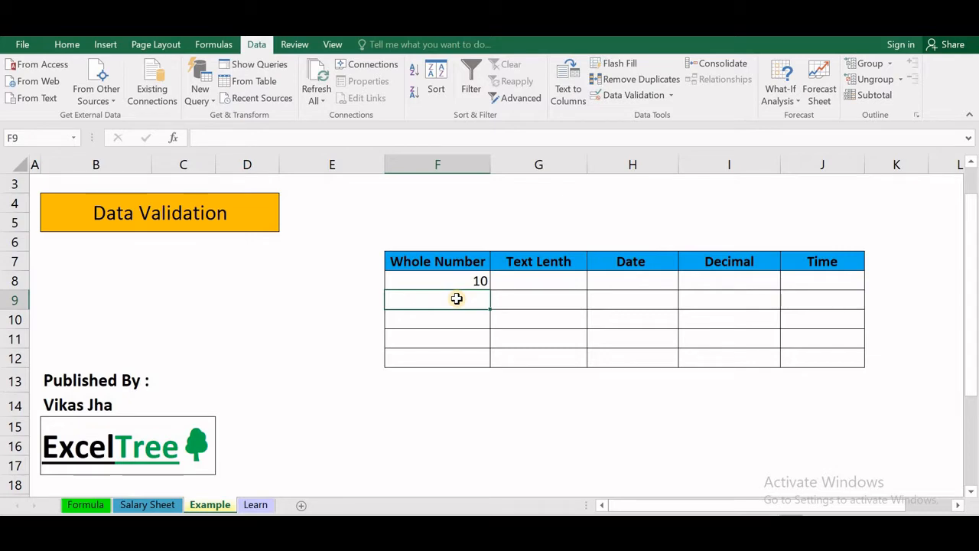
{"action": "left_click", "coordinate": [444, 282]}
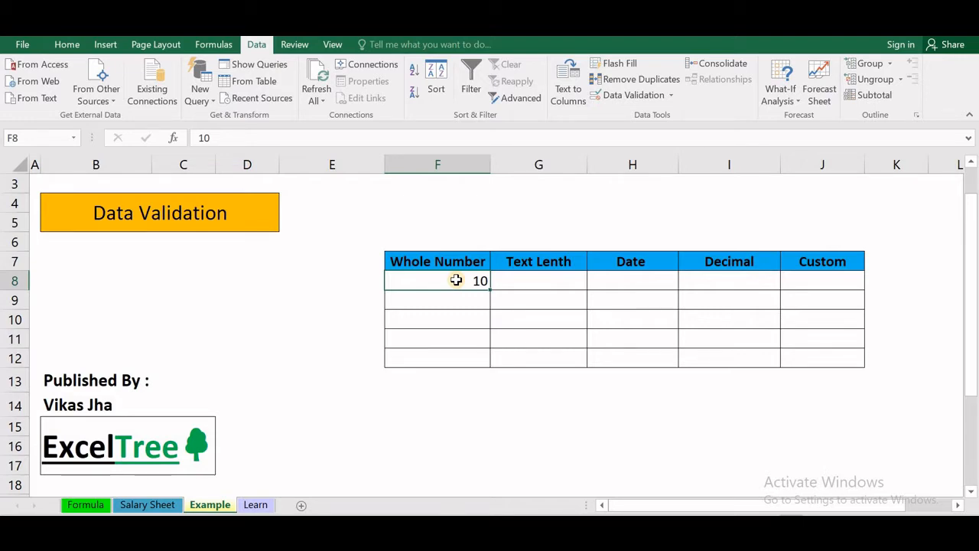
- Select the Text Lenth cells G8:G12 and bring up the Data Validation options
{"action": "key", "text": "Tab"}
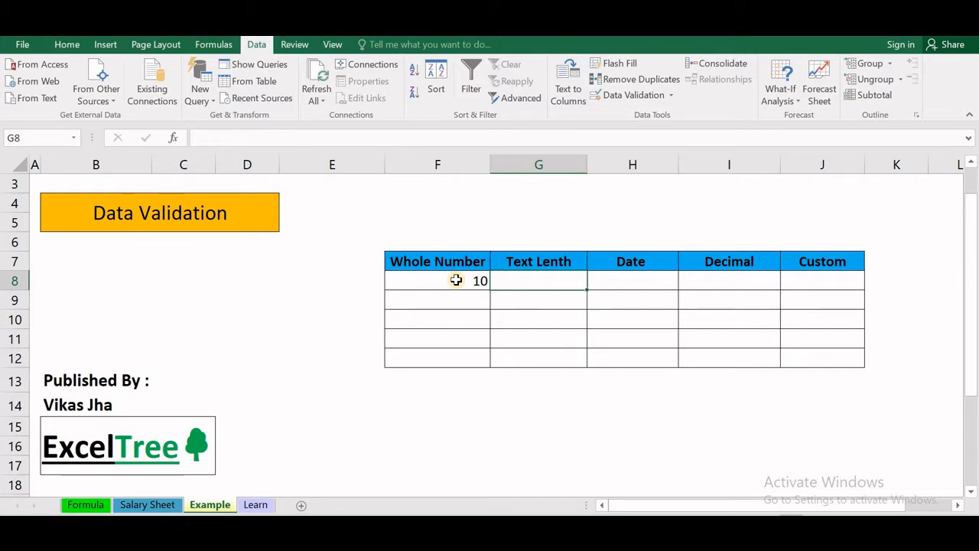
{"action": "key", "text": "shift+Down"}
{"action": "key", "text": "shift+Down"}
{"action": "key", "text": "shift+Down"}
{"action": "key", "text": "shift+Down"}
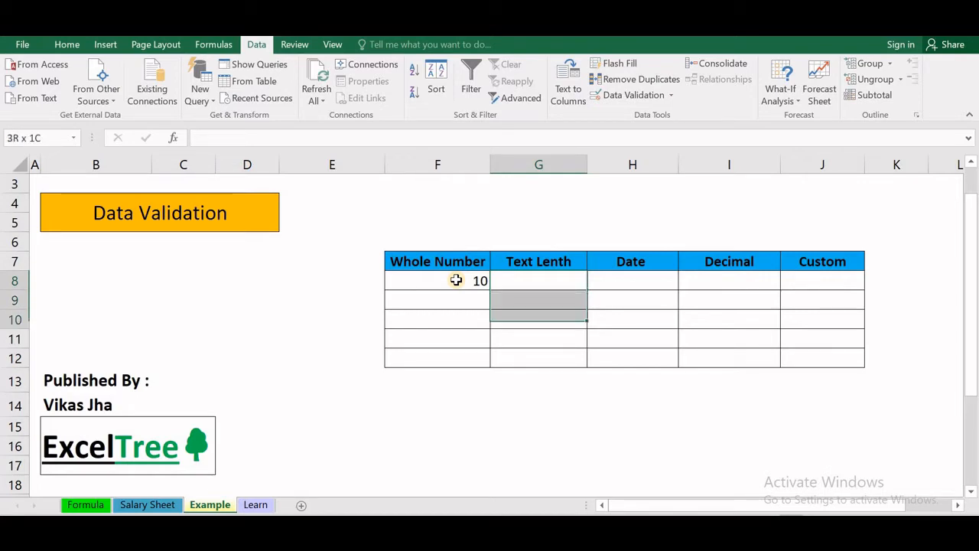
{"action": "left_click", "coordinate": [672, 95]}
- Set G8:G12 to allow Text length equal to 10 characters
{"action": "left_click", "coordinate": [654, 116]}
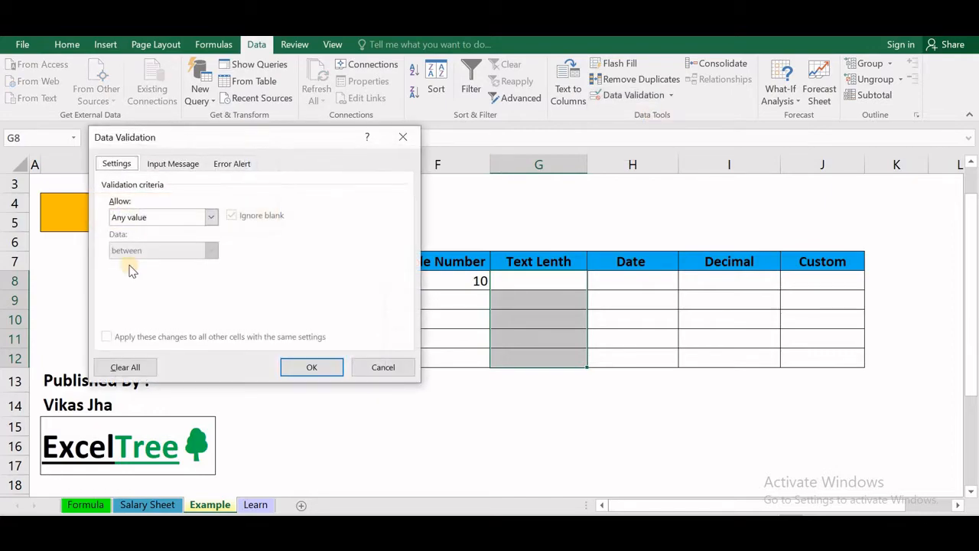
{"action": "left_click", "coordinate": [211, 218]}
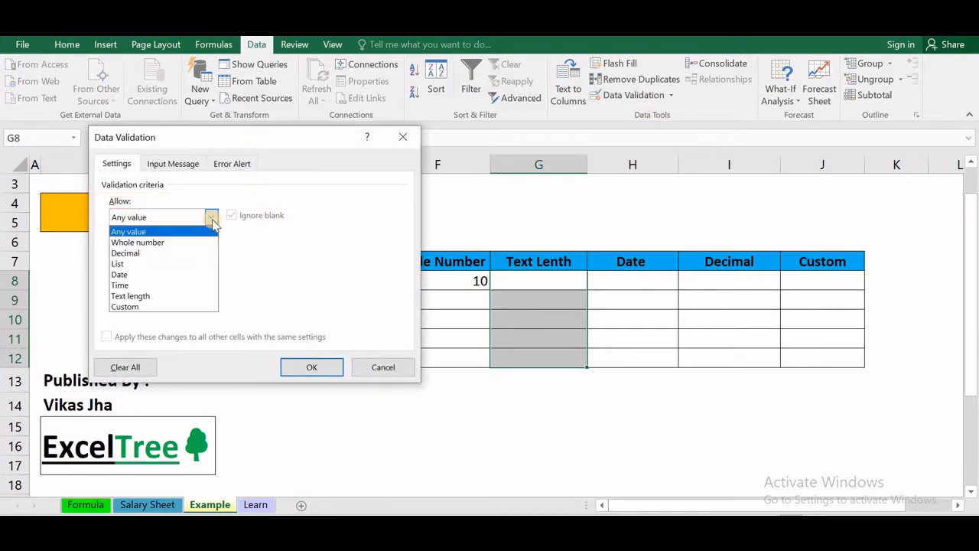
{"action": "left_click", "coordinate": [169, 296]}
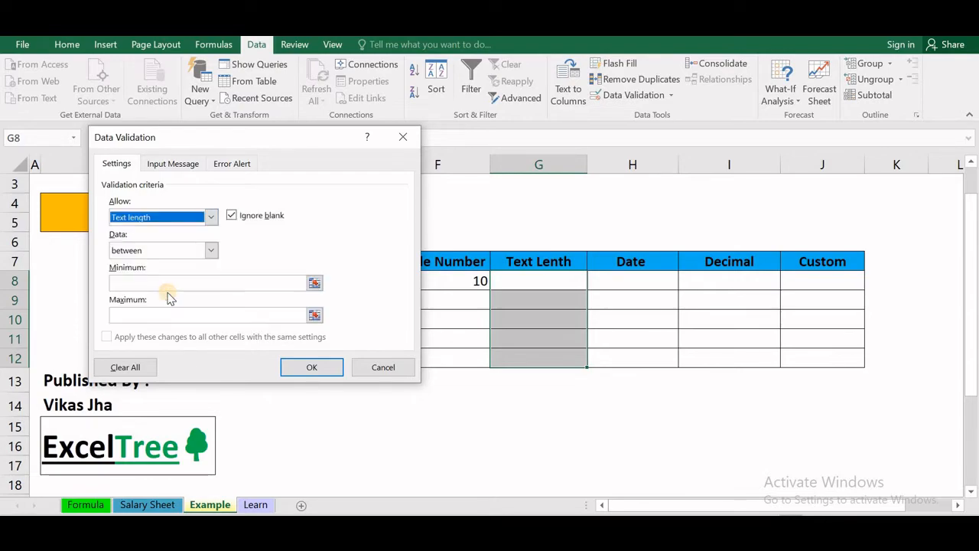
{"action": "left_click", "coordinate": [211, 251]}
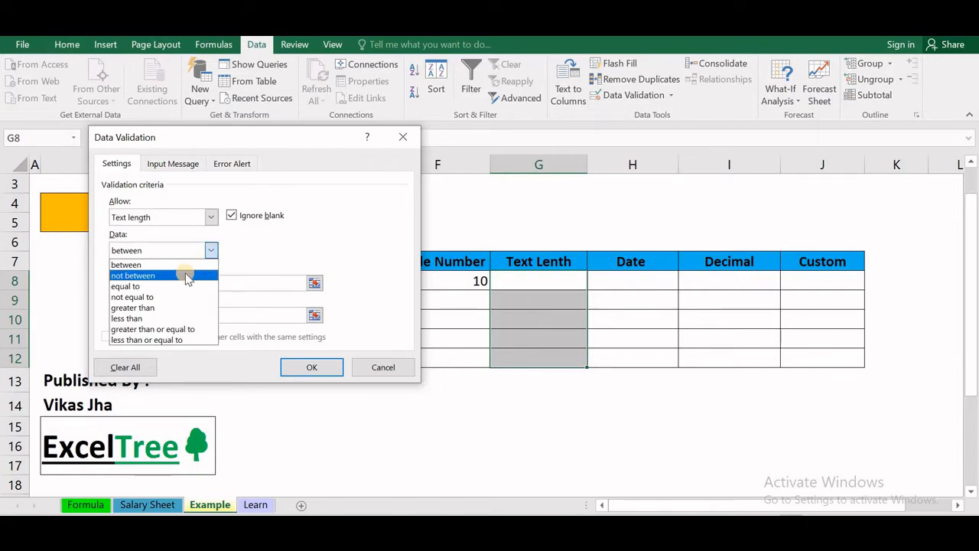
{"action": "left_click", "coordinate": [179, 286]}
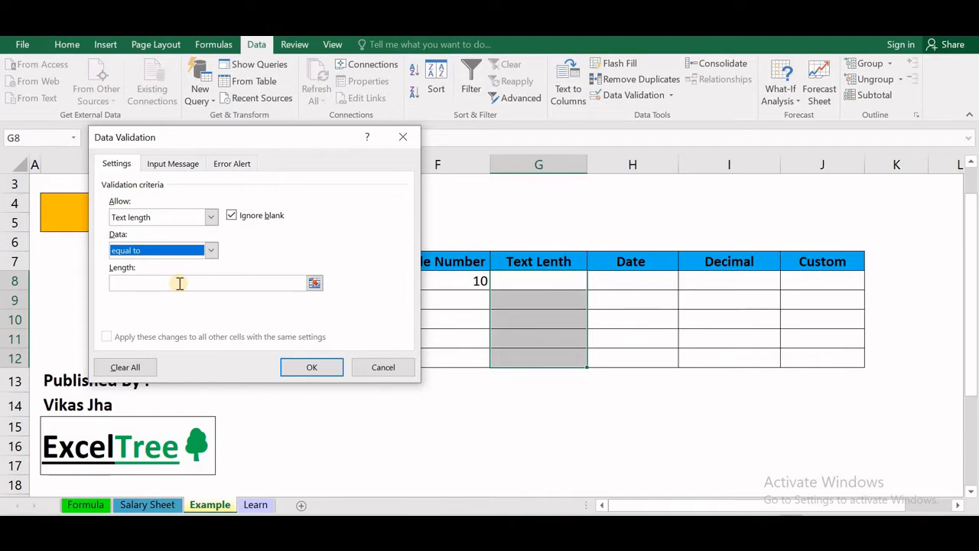
{"action": "left_click", "coordinate": [179, 283]}
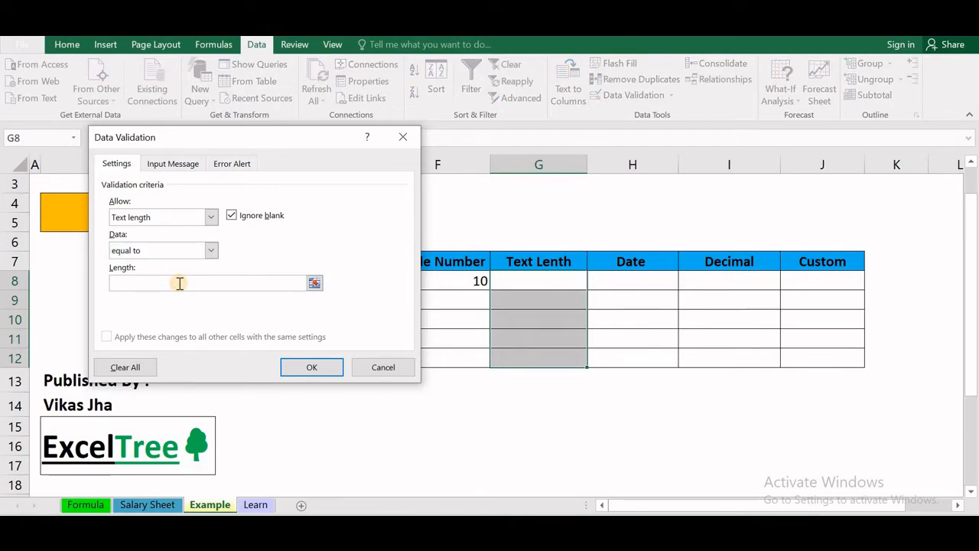
{"action": "type", "text": "10"}
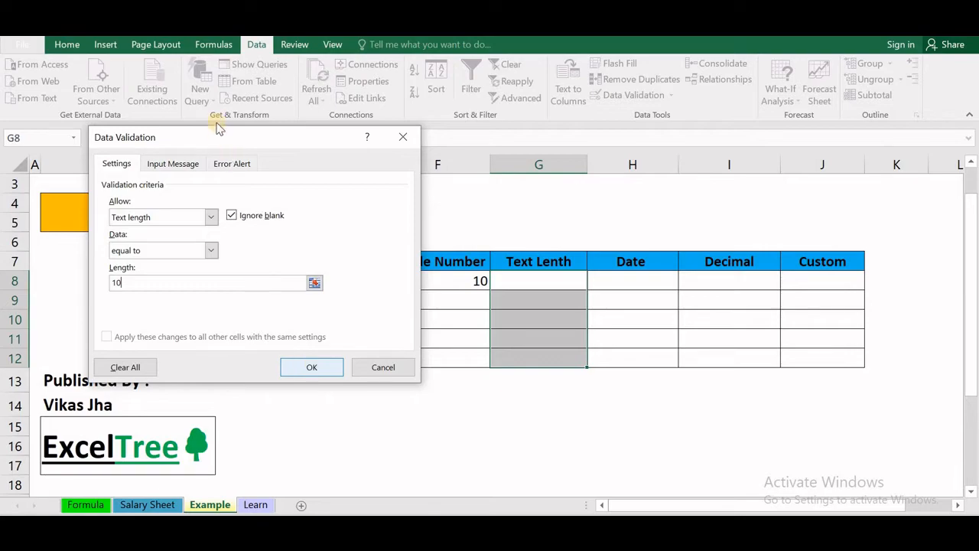
{"action": "left_click", "coordinate": [233, 164]}
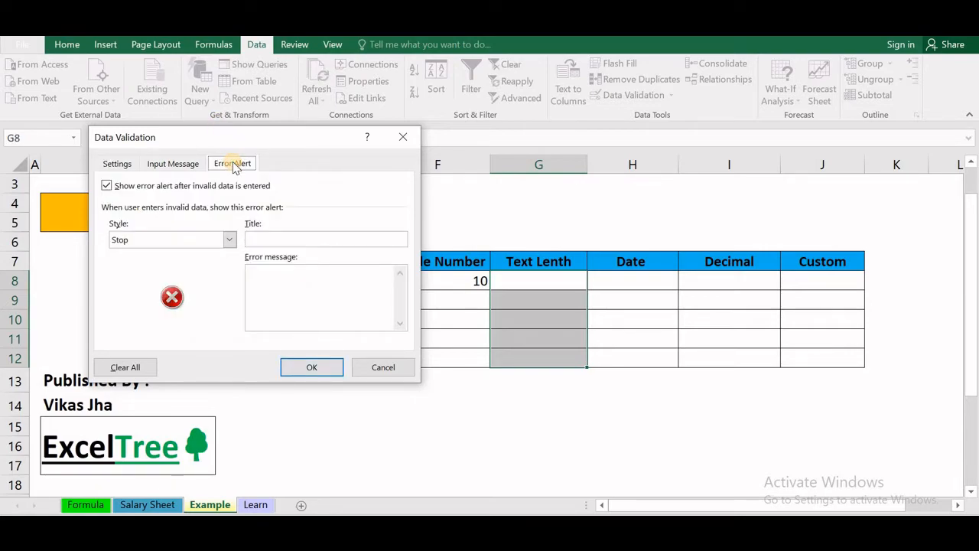
- Title the error alert 'PhoneNo.', paste the message 'Please_Enter_Valid_Number???', and confirm
{"action": "left_click", "coordinate": [273, 240]}
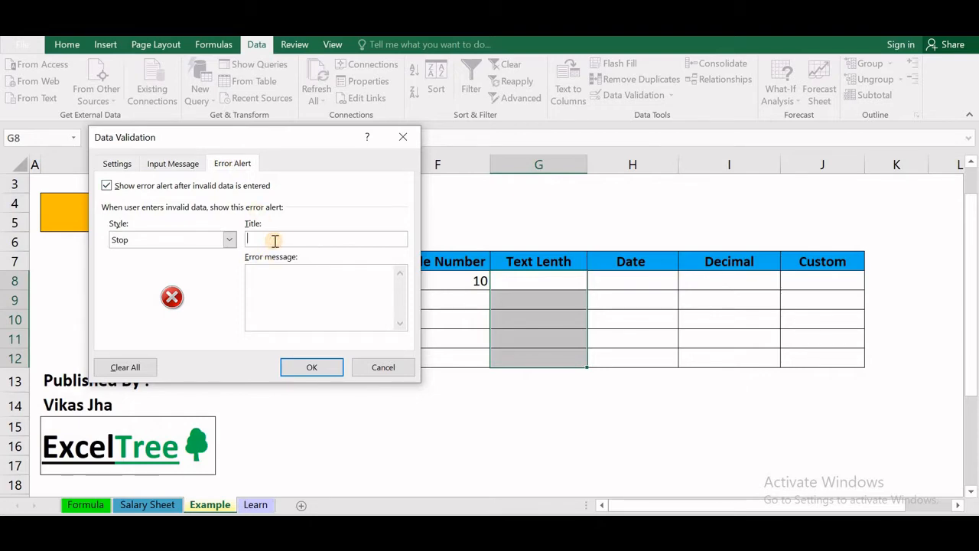
{"action": "type", "text": "PH"}
{"action": "key", "text": "BackSpace"}
{"action": "type", "text": "honeNo."}
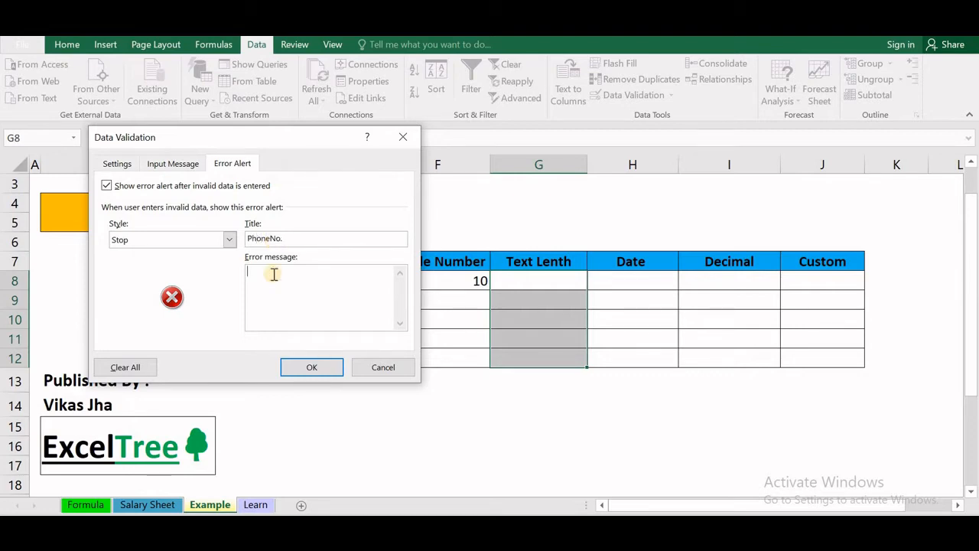
{"action": "left_click", "coordinate": [273, 274]}
{"action": "type", "text": "Please_Enter_Valid_Number???"}
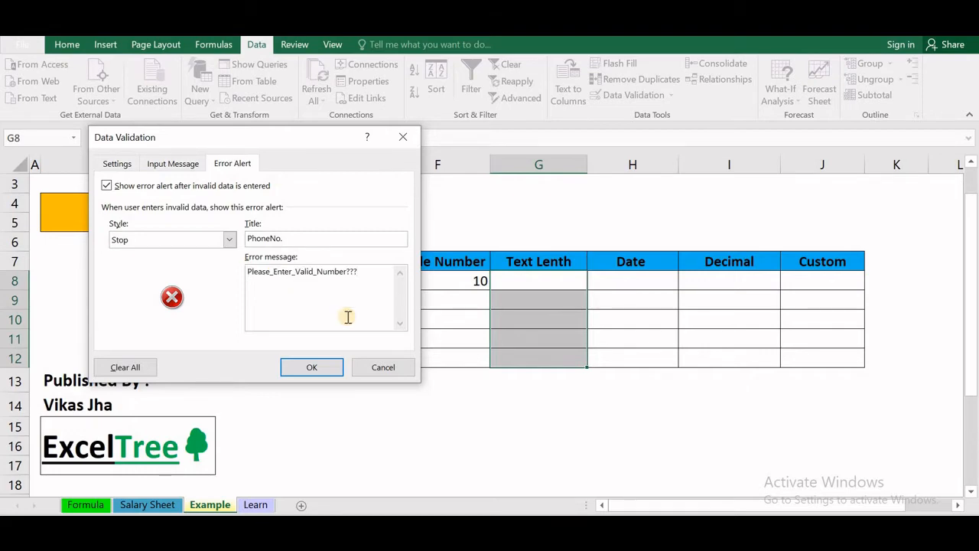
{"action": "left_click", "coordinate": [325, 368]}
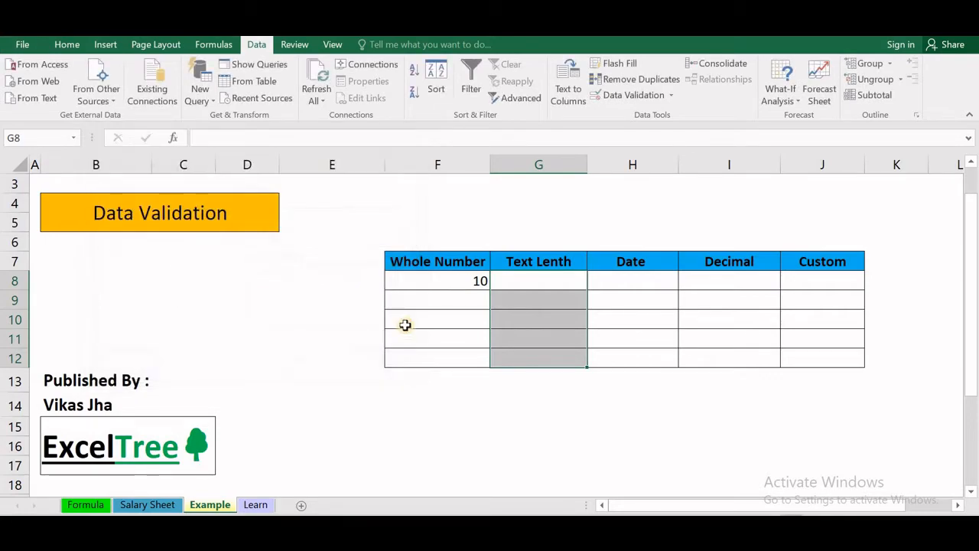
{"action": "left_click", "coordinate": [549, 275]}
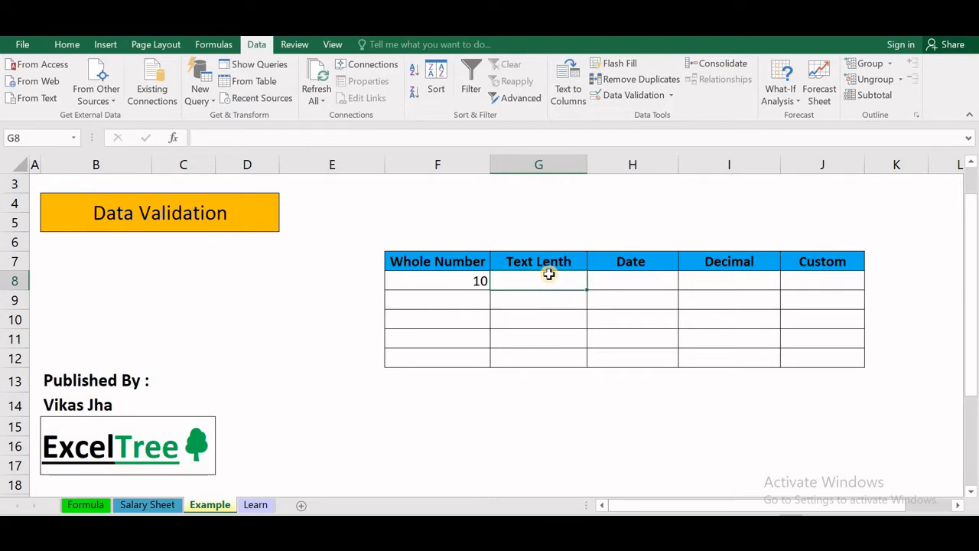
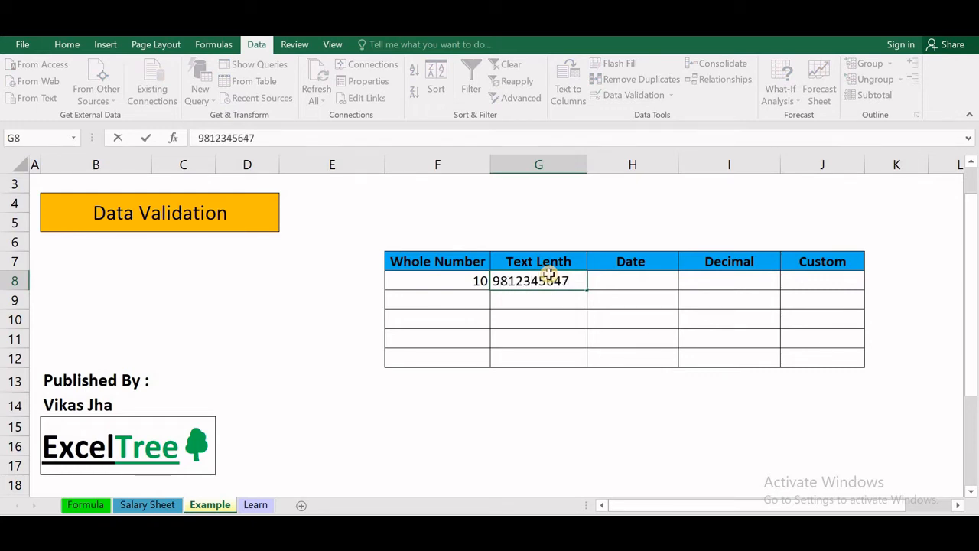
{"action": "key", "text": "Return"}
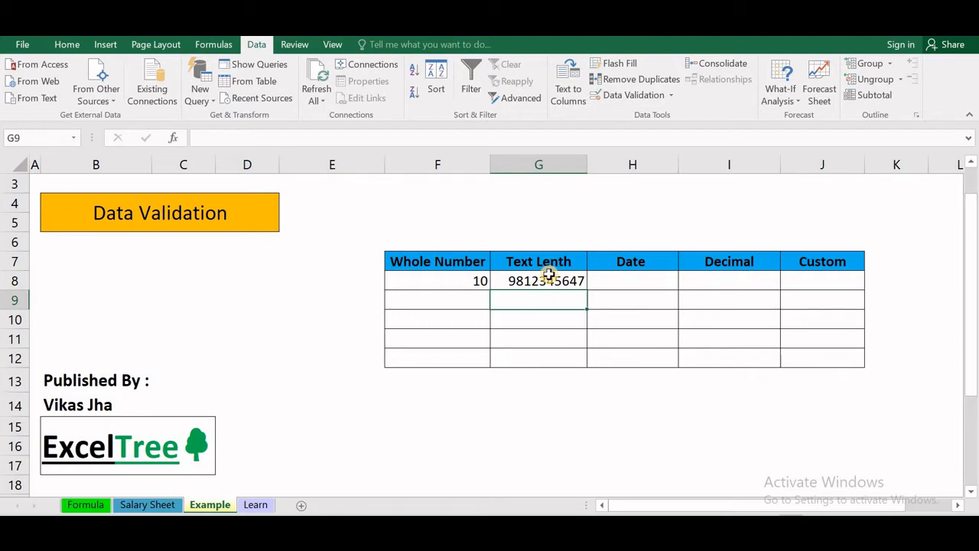
- Try 98364 in G9, then cancel the rejected entry so G9 stays empty
{"action": "type", "text": "98364"}
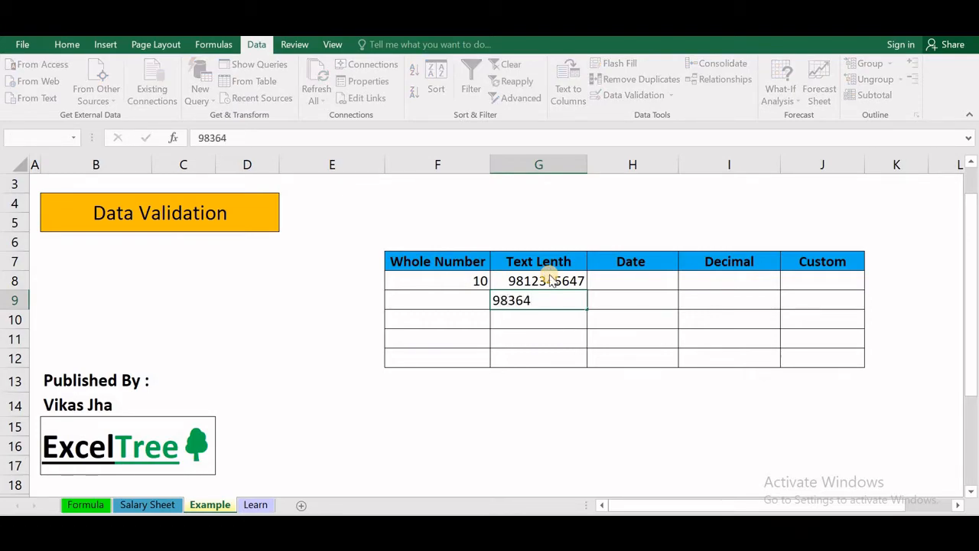
{"action": "key", "text": "Return"}
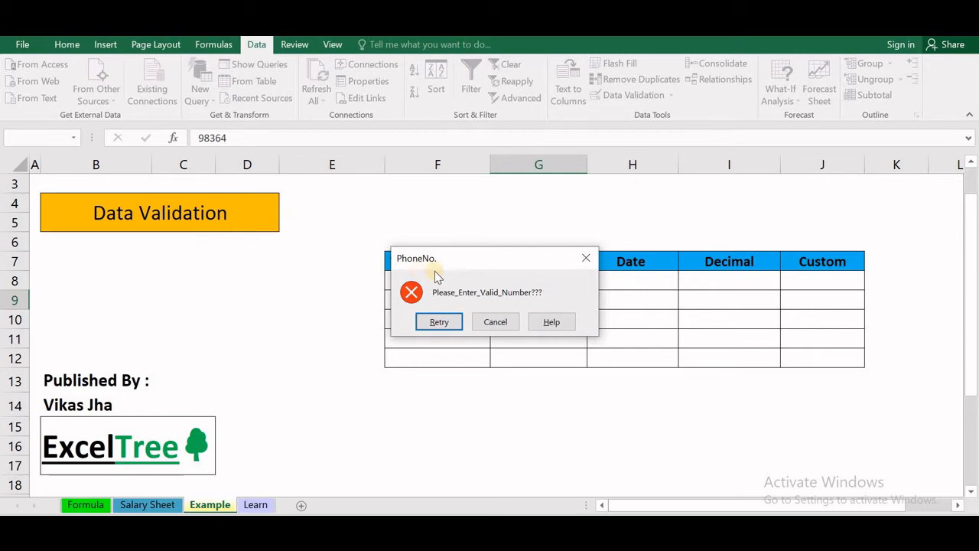
{"action": "left_click", "coordinate": [439, 322]}
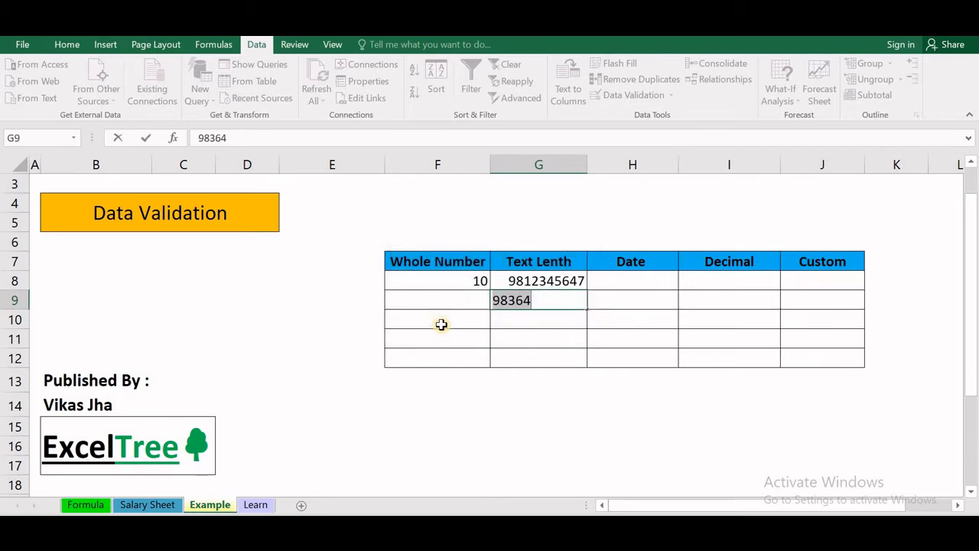
{"action": "left_click", "coordinate": [442, 325]}
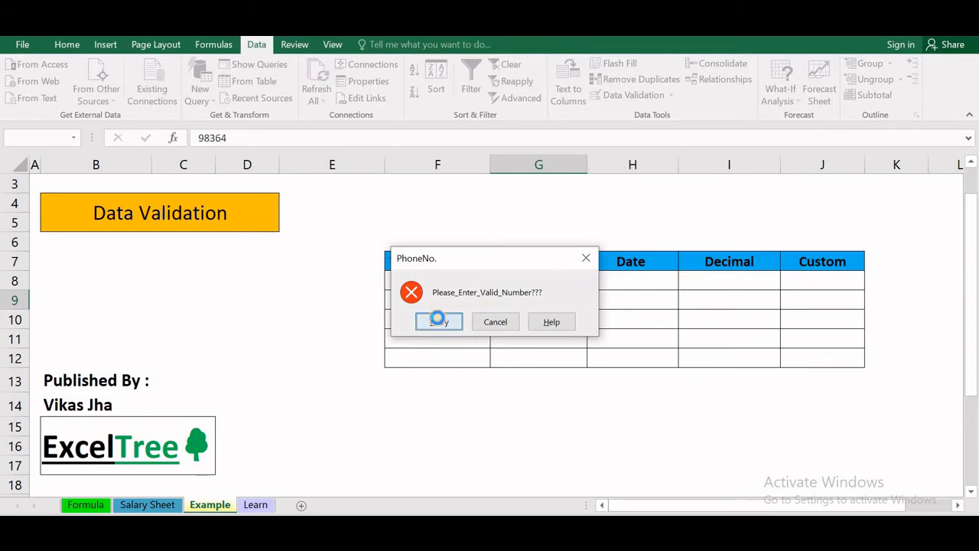
{"action": "left_click", "coordinate": [438, 321]}
{"action": "left_click", "coordinate": [603, 277]}
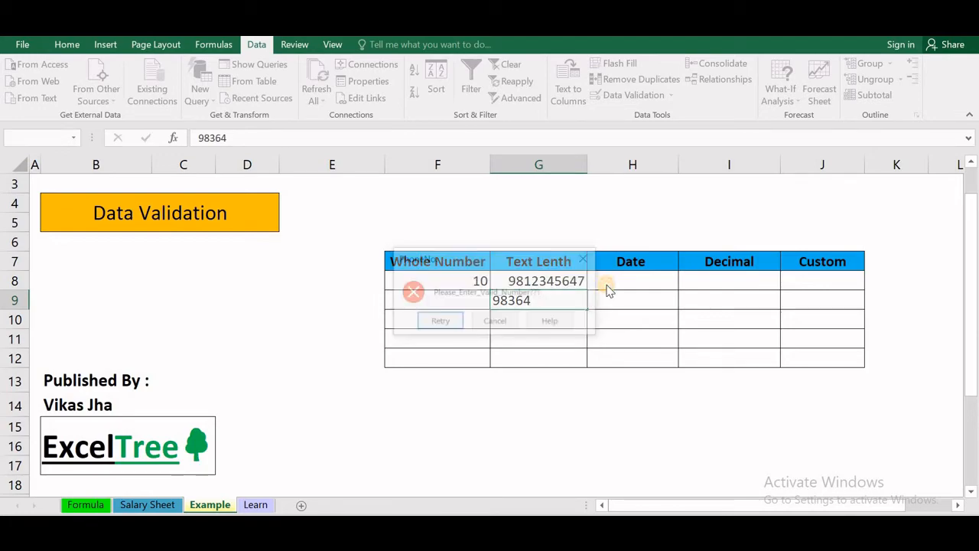
{"action": "left_click", "coordinate": [585, 258]}
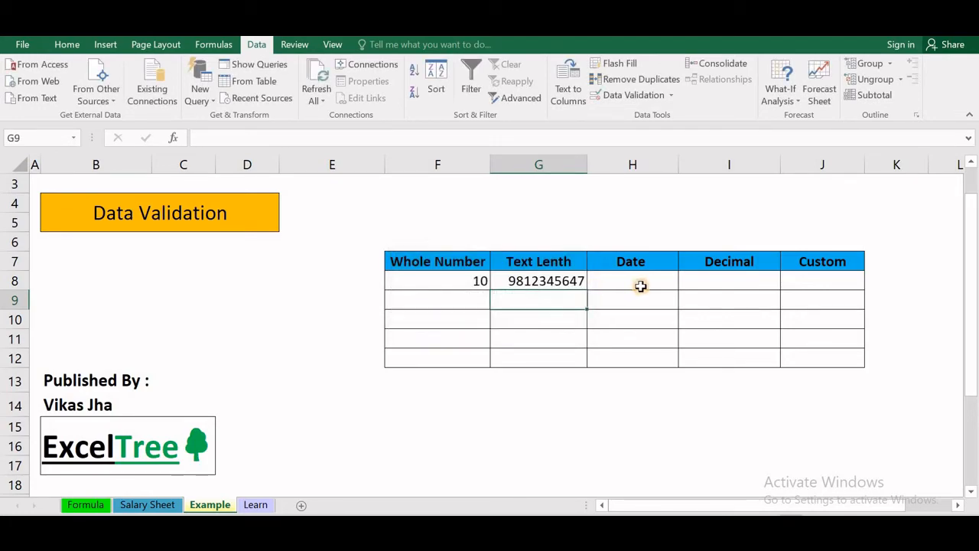
{"action": "left_click", "coordinate": [640, 286]}
- Select H8:H12 and choose Date as the allowed data type in Data Validation
{"action": "left_click_drag", "start_coordinate": [640, 285], "coordinate": [631, 358]}
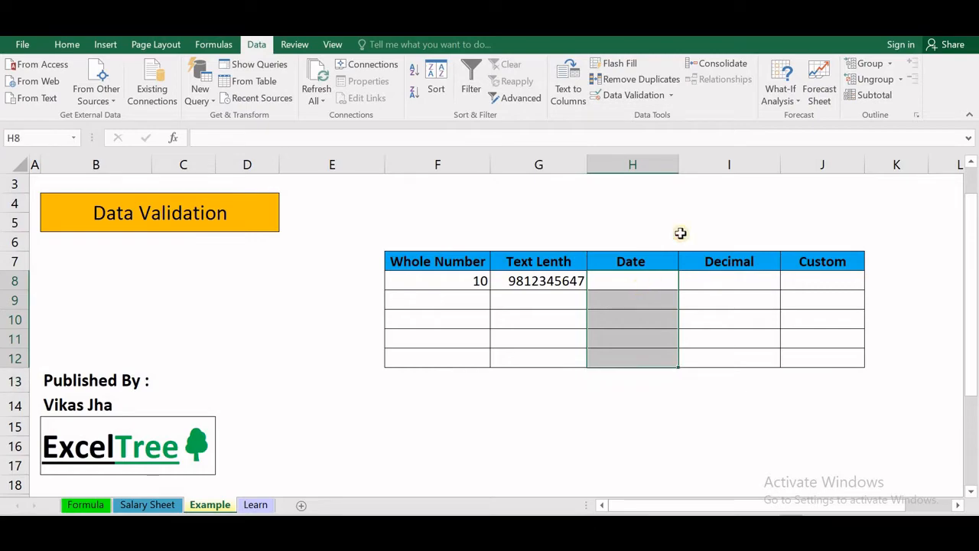
{"action": "left_click", "coordinate": [670, 96]}
{"action": "left_click", "coordinate": [658, 116]}
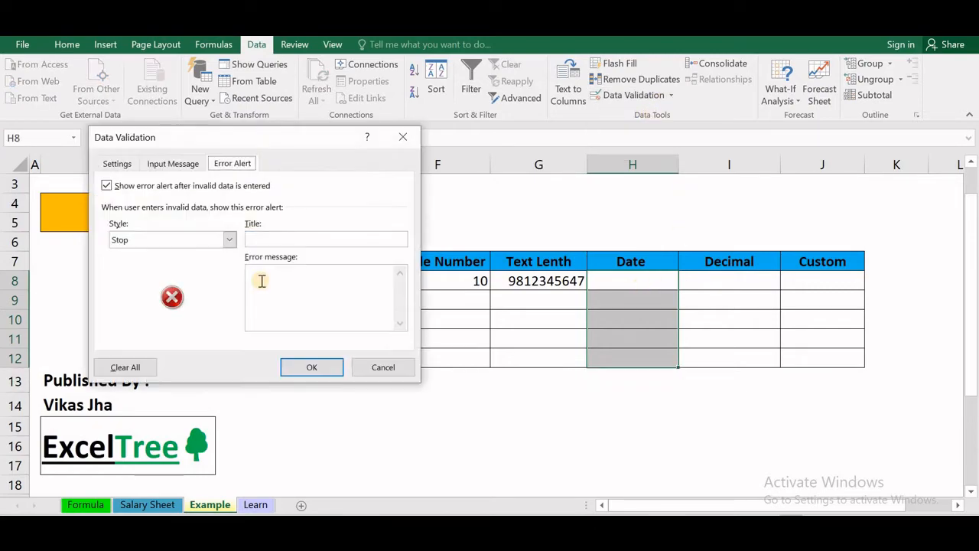
{"action": "left_click", "coordinate": [127, 164]}
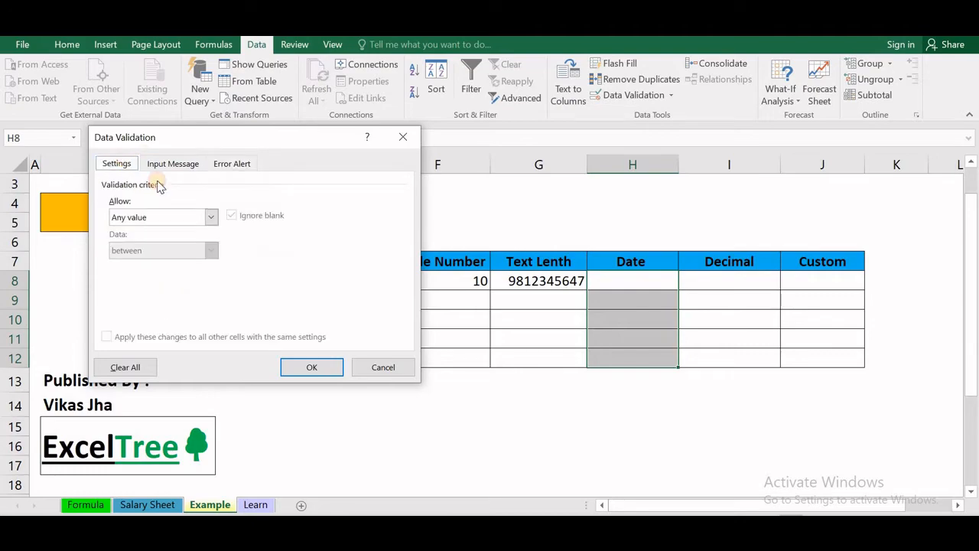
{"action": "left_click", "coordinate": [211, 217]}
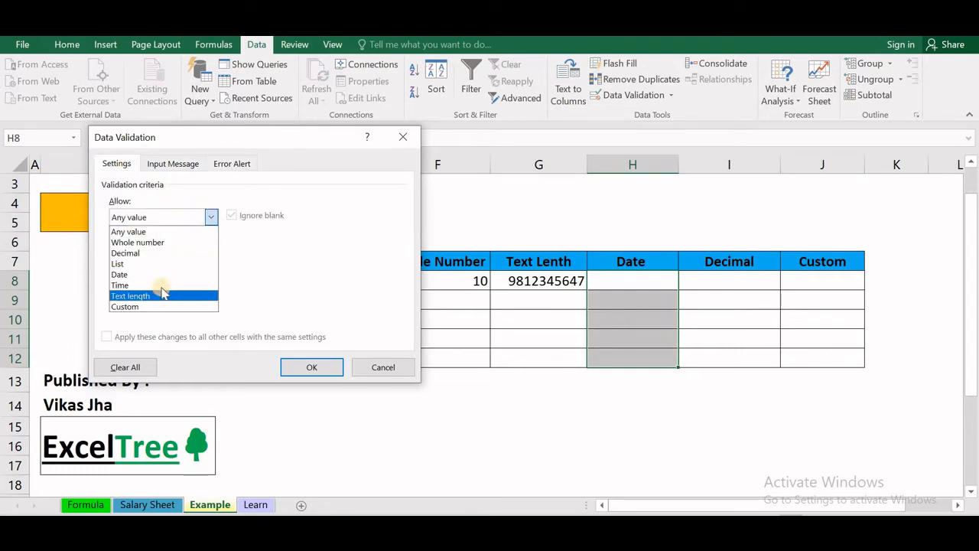
{"action": "left_click", "coordinate": [163, 275]}
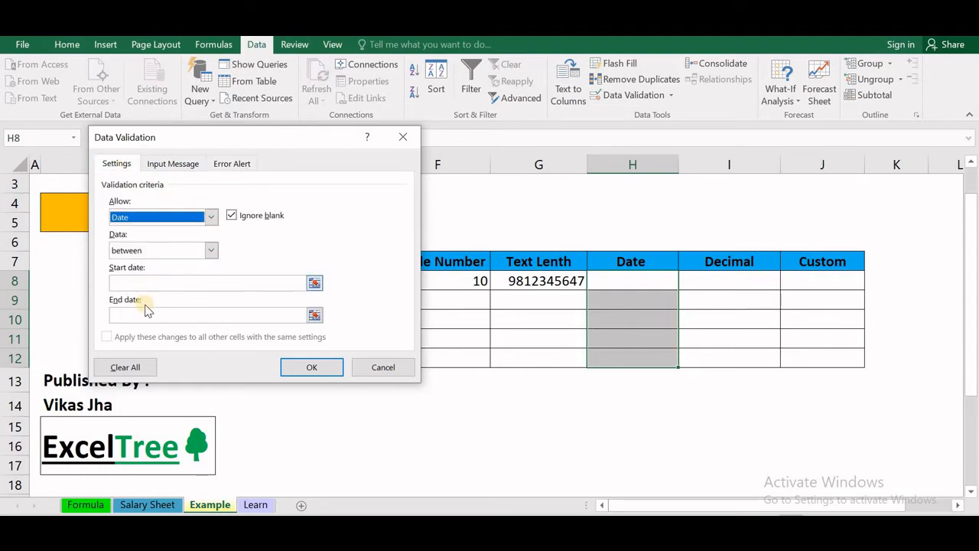
- Set the allowed dates between 1/01/2019 and 31/12/2019 and apply the rule
{"action": "left_click", "coordinate": [164, 284]}
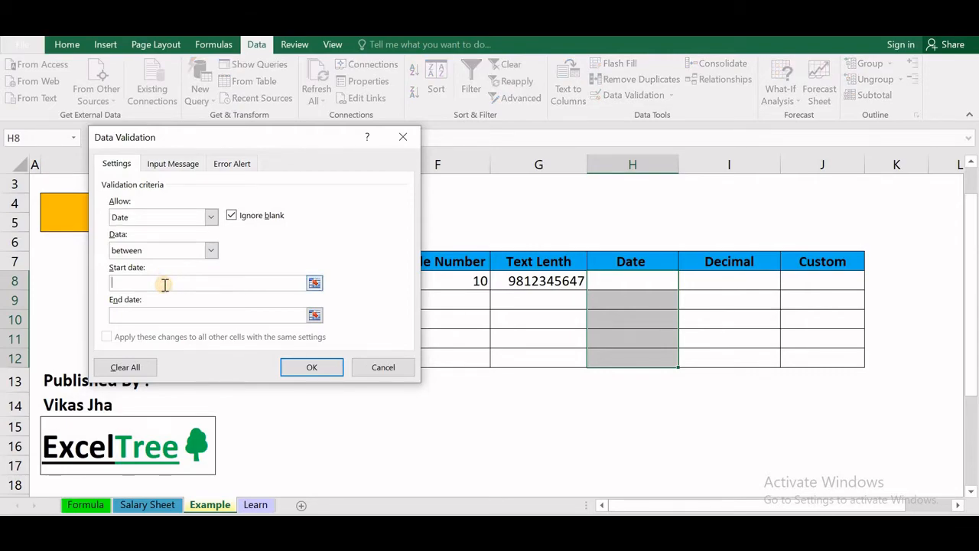
{"action": "type", "text": "1/02"}
{"action": "key", "text": "BackSpace"}
{"action": "type", "text": "1/2091"}
{"action": "key", "text": "BackSpace"}
{"action": "key", "text": "BackSpace"}
{"action": "type", "text": "19"}
{"action": "key", "text": "Tab"}
{"action": "type", "text": "31/12/2019"}
{"action": "key", "text": "Return"}
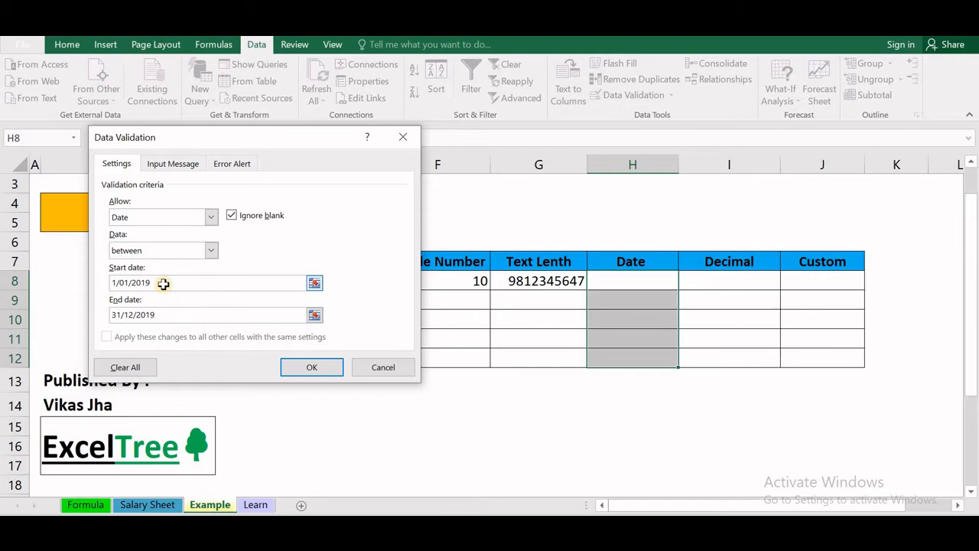
{"action": "left_click", "coordinate": [657, 286]}
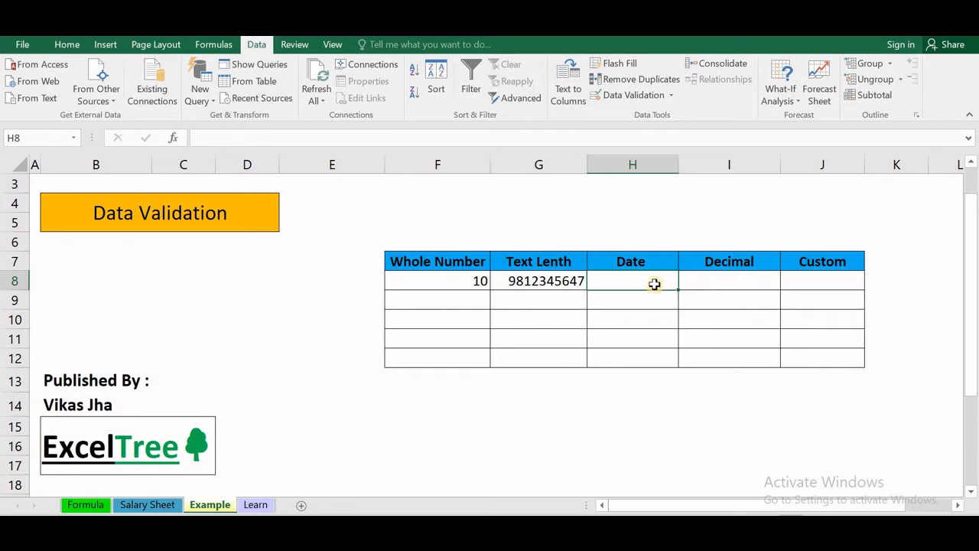
- Add an input message to H8:H12 titled 'Date' with text Please_Enter_Date_Between_1/01/2019-31/12/2019
{"action": "left_click_drag", "start_coordinate": [654, 283], "coordinate": [650, 367]}
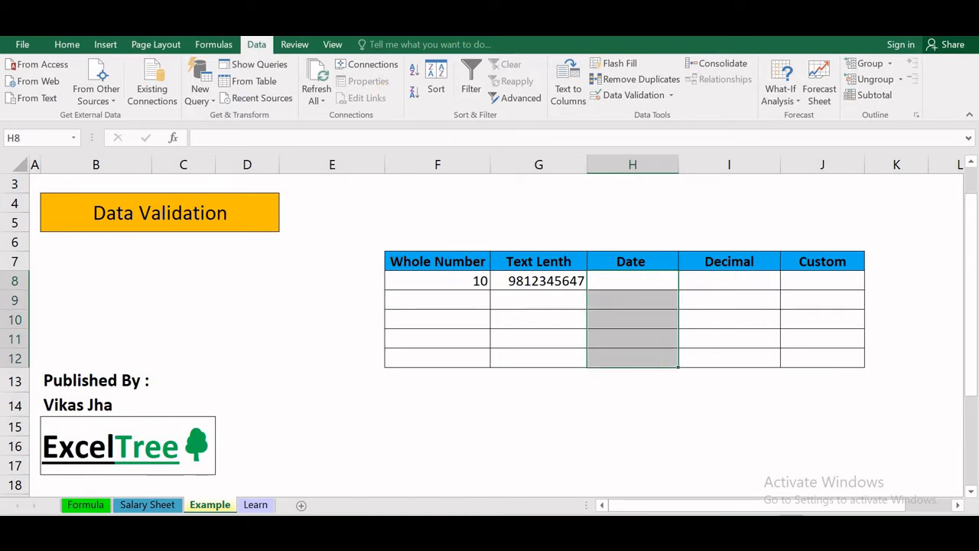
{"action": "left_click", "coordinate": [670, 95]}
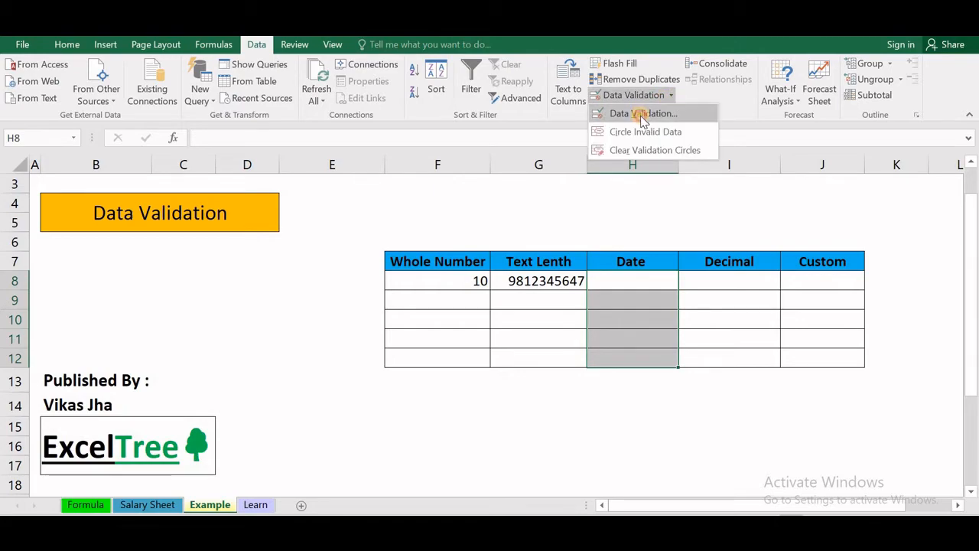
{"action": "left_click", "coordinate": [641, 113]}
{"action": "left_click", "coordinate": [183, 162]}
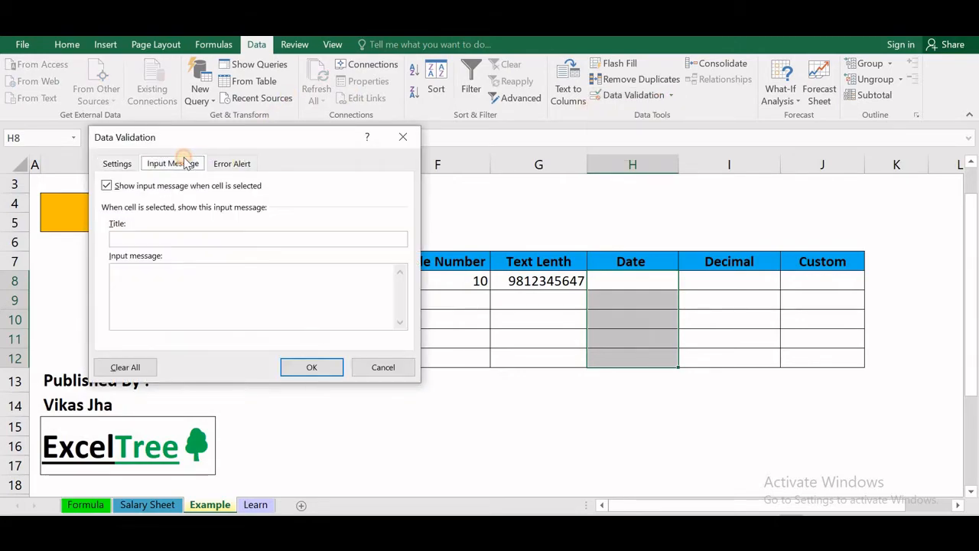
{"action": "left_click", "coordinate": [231, 240]}
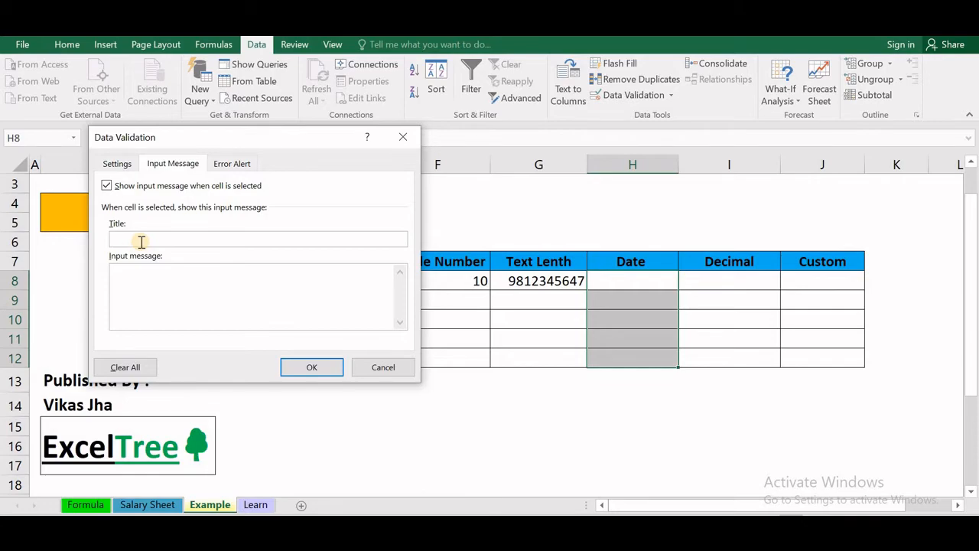
{"action": "type", "text": "Date"}
{"action": "left_click", "coordinate": [137, 279]}
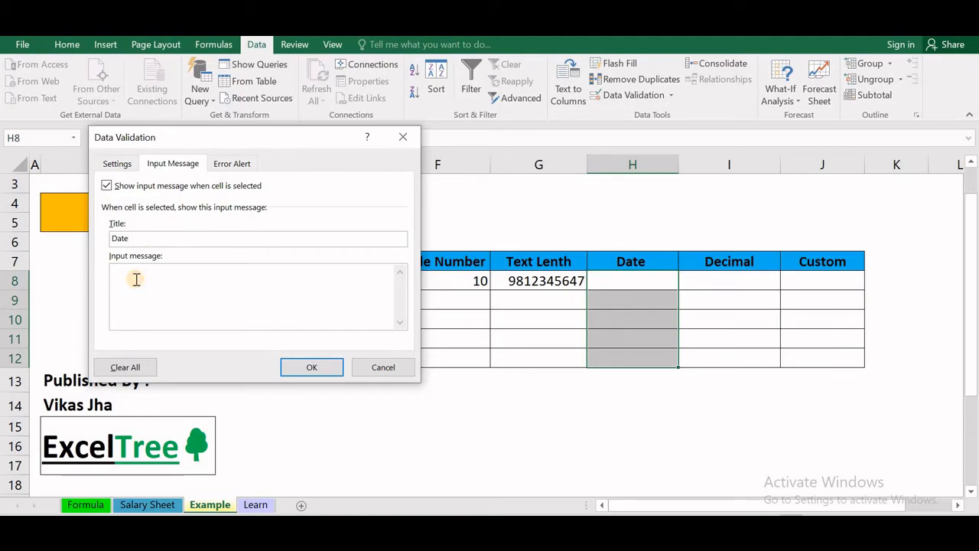
{"action": "type", "text": "Please_Enter_Date_Between_1/01/2019-31/12/2019"}
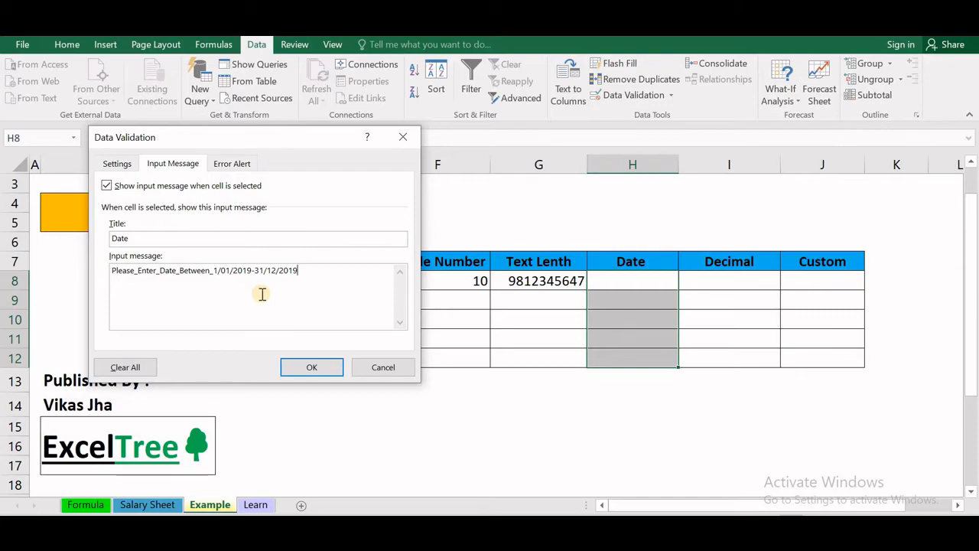
{"action": "left_click", "coordinate": [332, 368]}
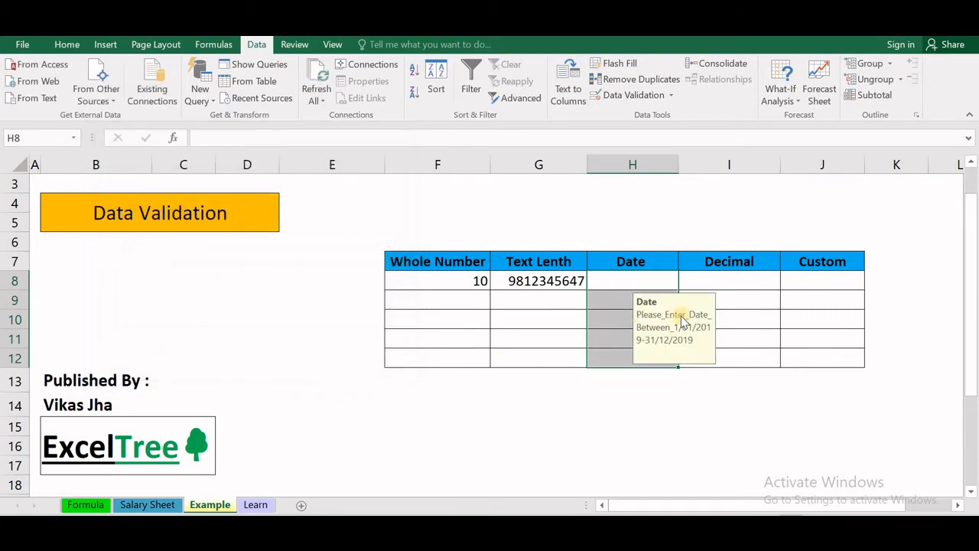
{"action": "left_click", "coordinate": [606, 279]}
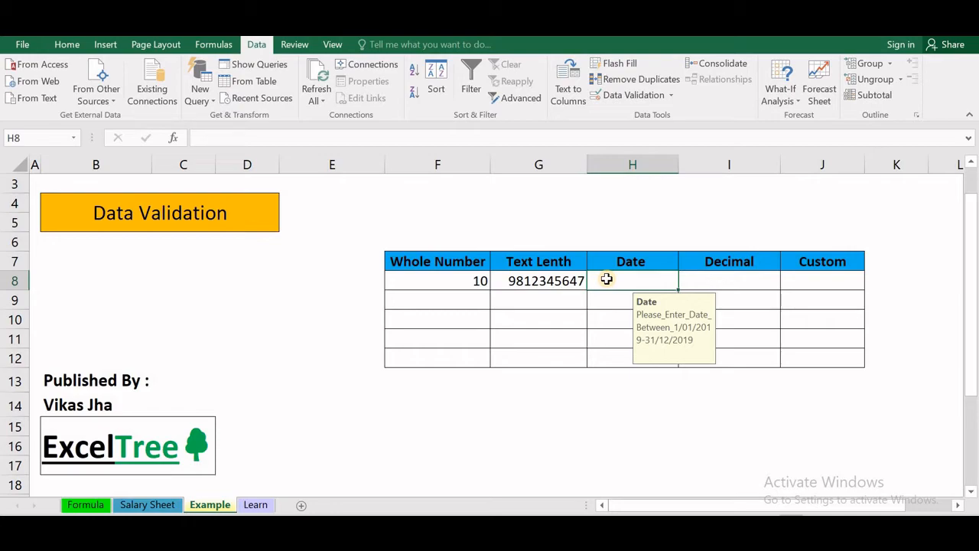
- Try 1/01/2018 in H8 and dismiss the rejection, leaving H8 empty
{"action": "type", "text": "1"}
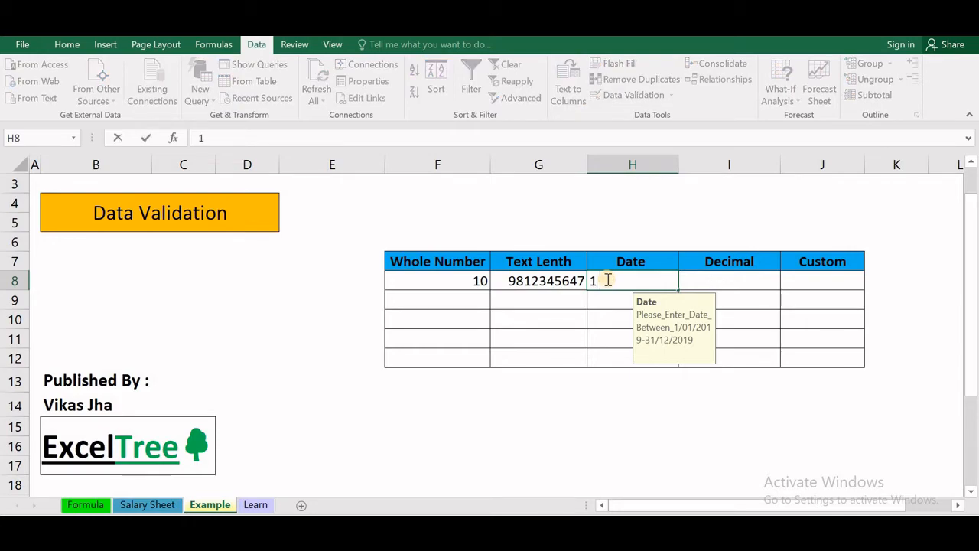
{"action": "type", "text": "/01/2018"}
{"action": "key", "text": "Return"}
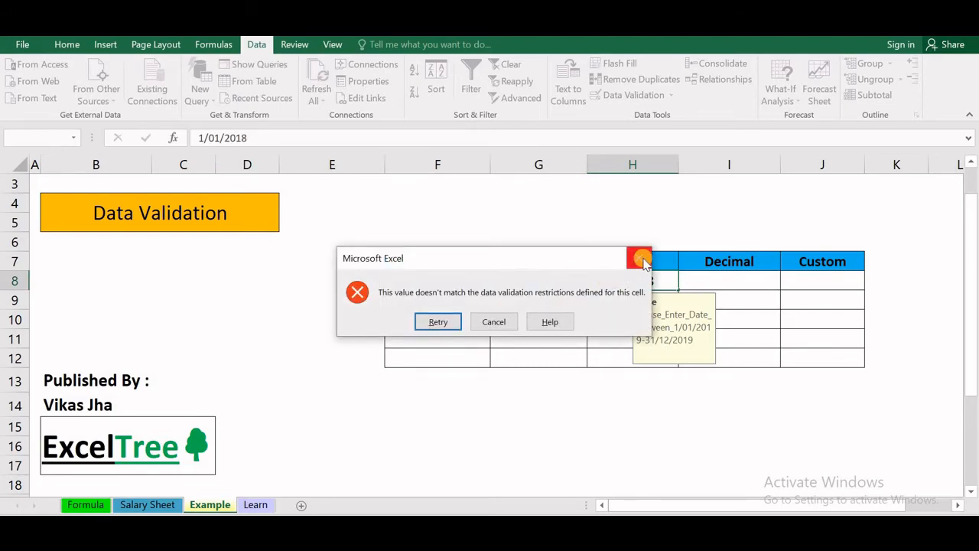
{"action": "left_click", "coordinate": [643, 261]}
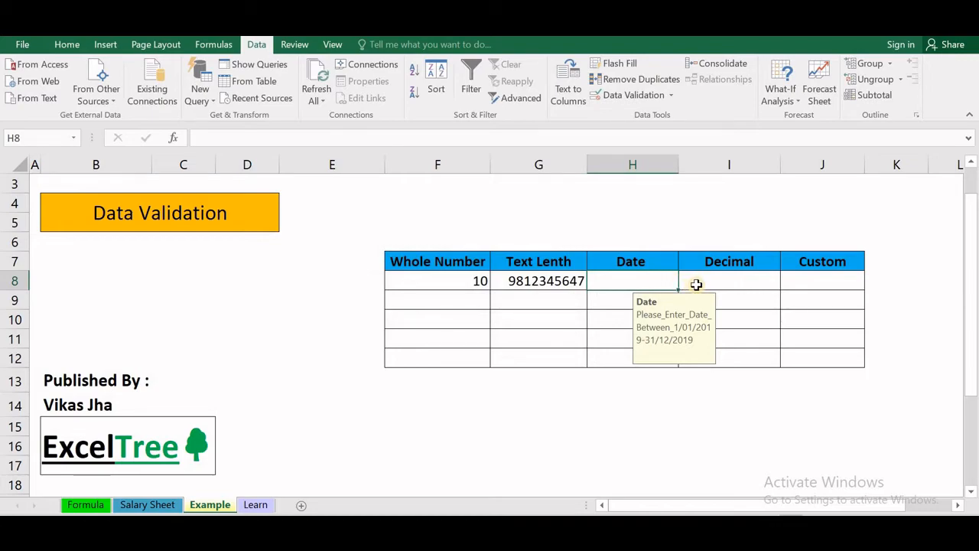
- Check the Date prompt on H8 and the value in G8, ending on cell I8
{"action": "left_click", "coordinate": [696, 285]}
{"action": "left_click", "coordinate": [608, 281]}
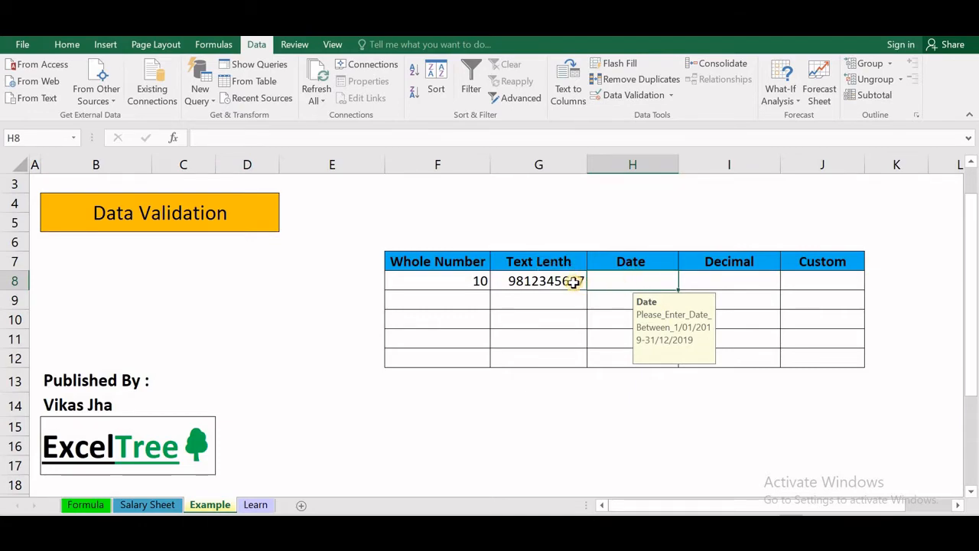
{"action": "left_click", "coordinate": [574, 282]}
{"action": "left_click", "coordinate": [670, 280]}
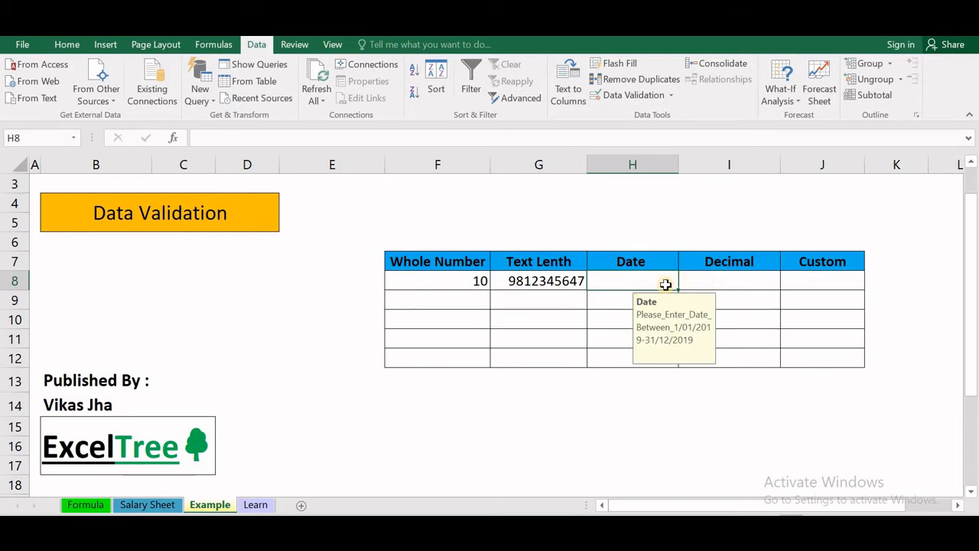
{"action": "left_click", "coordinate": [699, 282]}
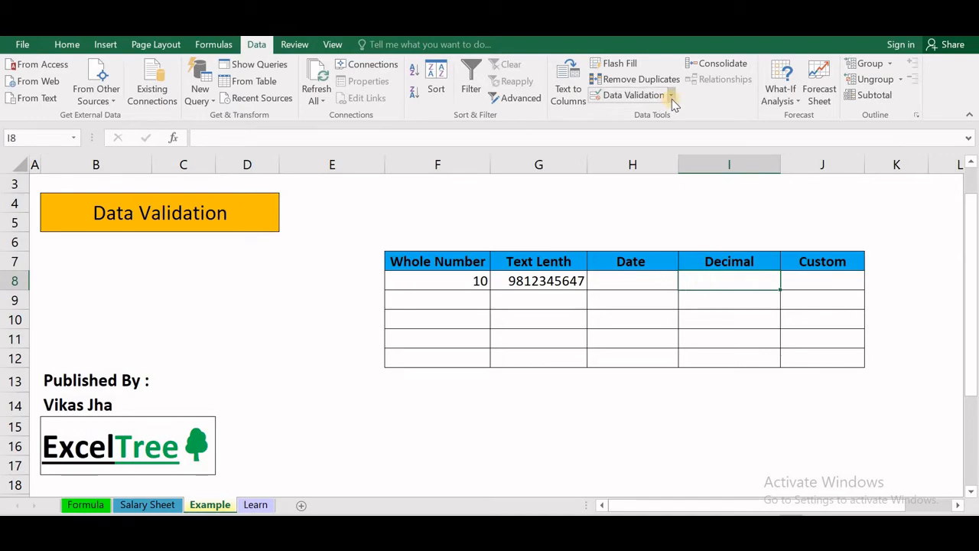
- Select I8:I12 and allow only decimal values between 5 and 10
{"action": "key", "text": "shift+Down"}
{"action": "key", "text": "shift+Down"}
{"action": "key", "text": "shift+Down"}
{"action": "key", "text": "shift+Down"}
{"action": "key", "text": "shift+Down"}
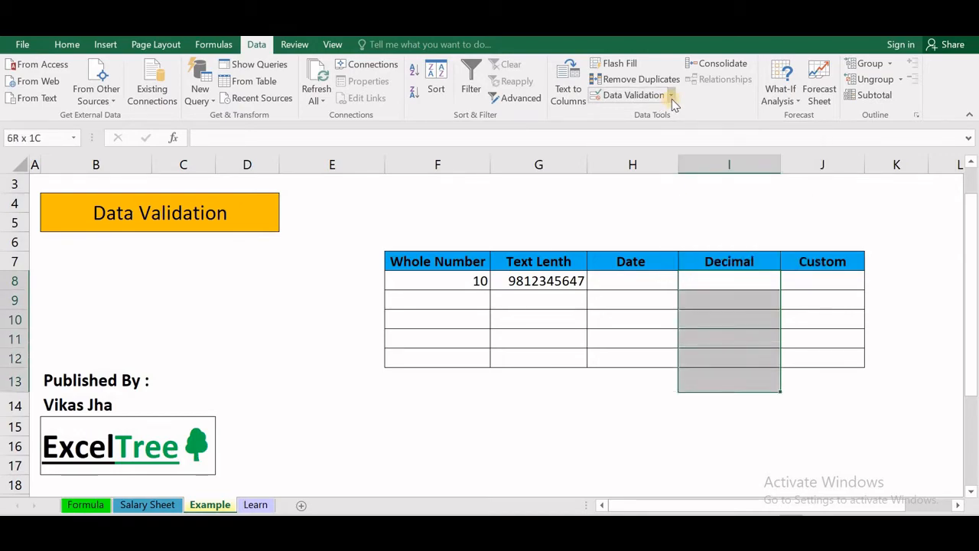
{"action": "key", "text": "shift+Up"}
{"action": "left_click", "coordinate": [671, 98]}
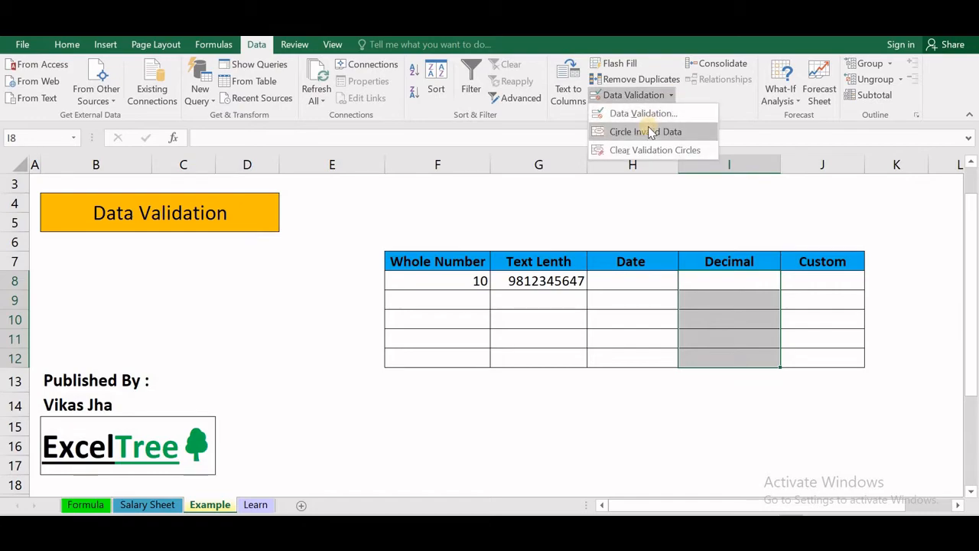
{"action": "left_click", "coordinate": [653, 121]}
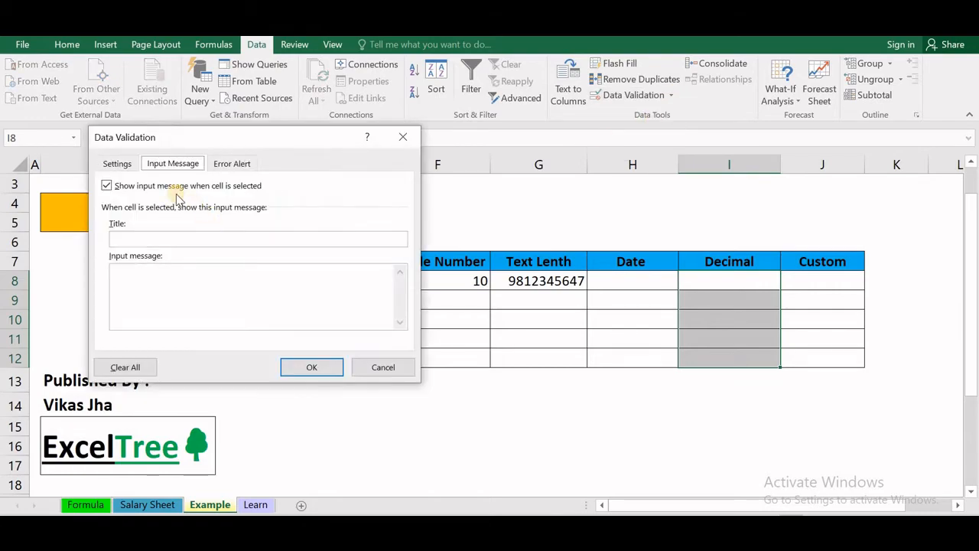
{"action": "left_click", "coordinate": [112, 165]}
{"action": "left_click", "coordinate": [211, 217]}
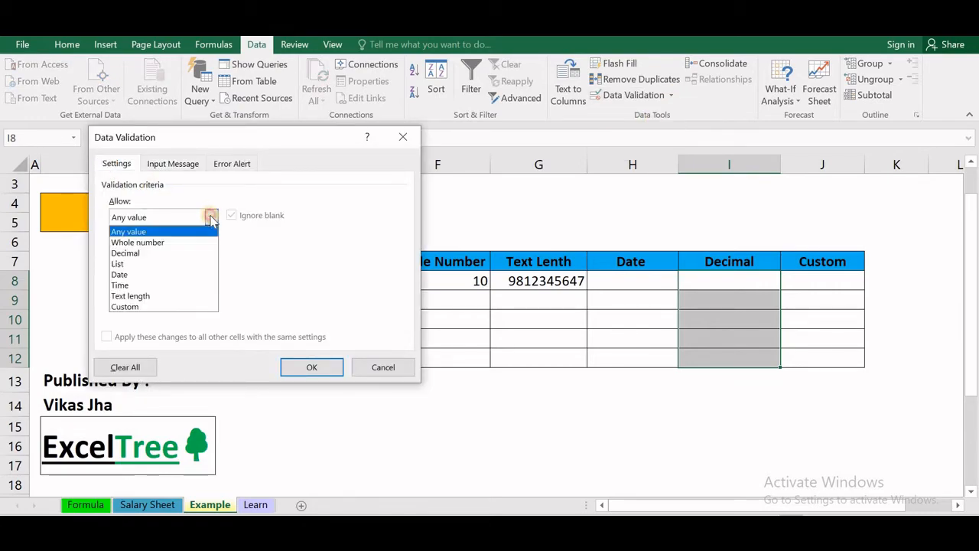
{"action": "left_click", "coordinate": [159, 253]}
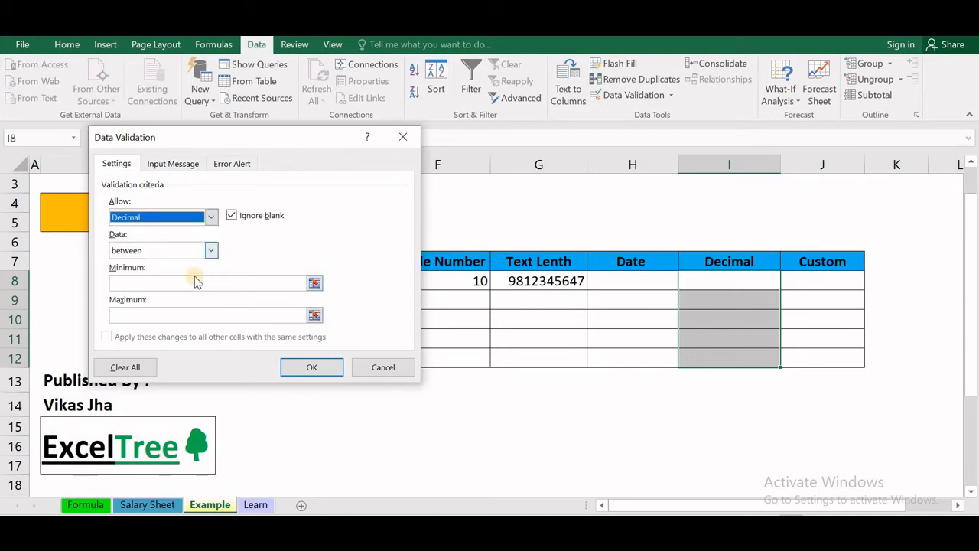
{"action": "left_click", "coordinate": [186, 288]}
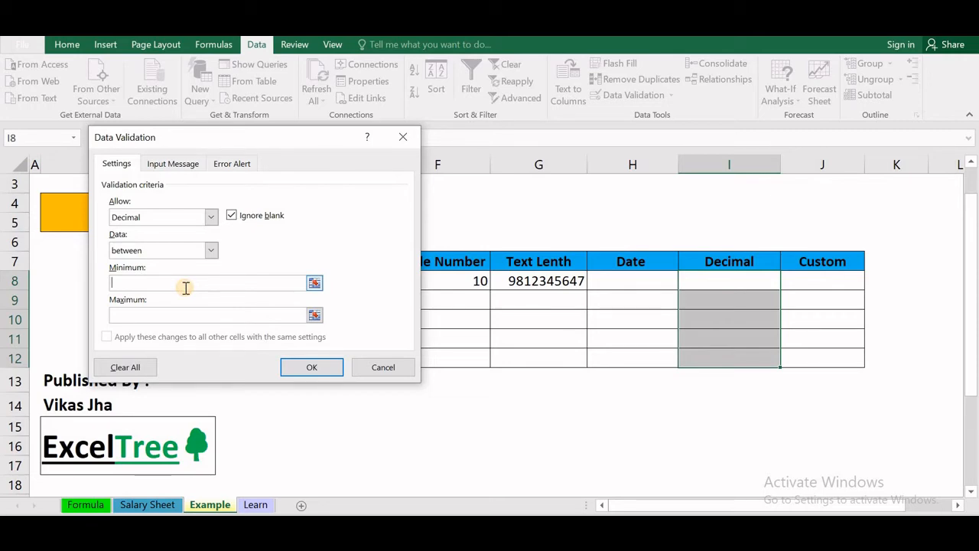
{"action": "type", "text": "5"}
{"action": "key", "text": "Tab"}
{"action": "type", "text": "10"}
{"action": "key", "text": "Return"}
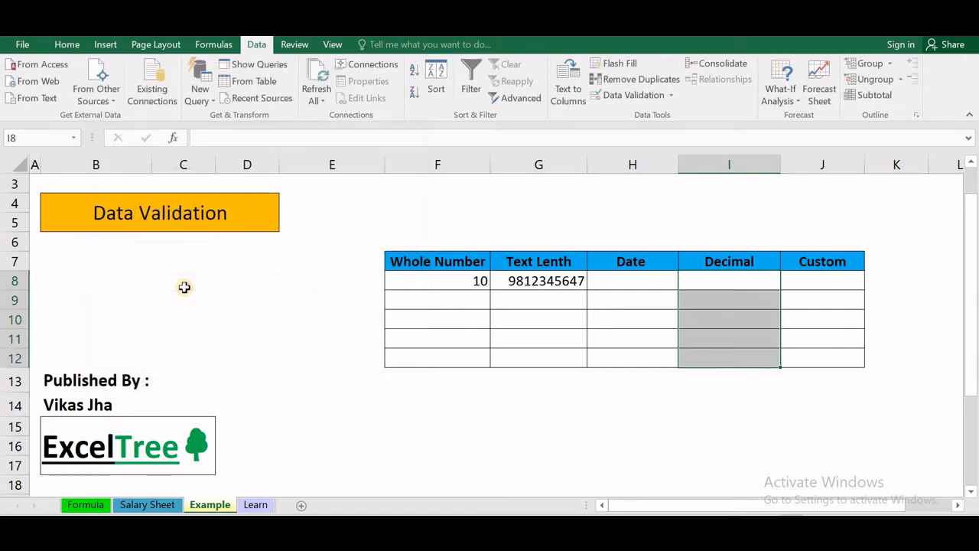
- Enter 5 in I8 and 5.5 in I9
{"action": "left_click", "coordinate": [722, 280]}
{"action": "type", "text": "5"}
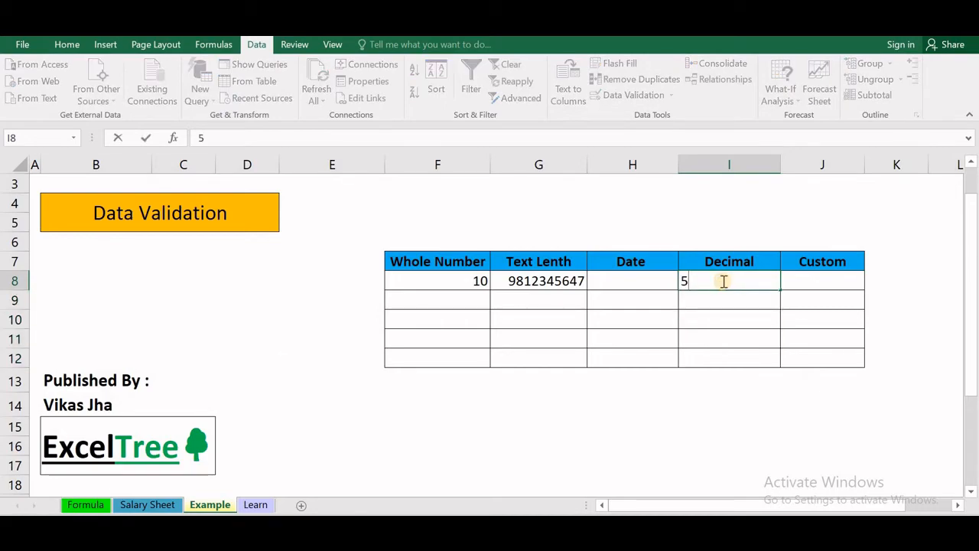
{"action": "key", "text": "Return"}
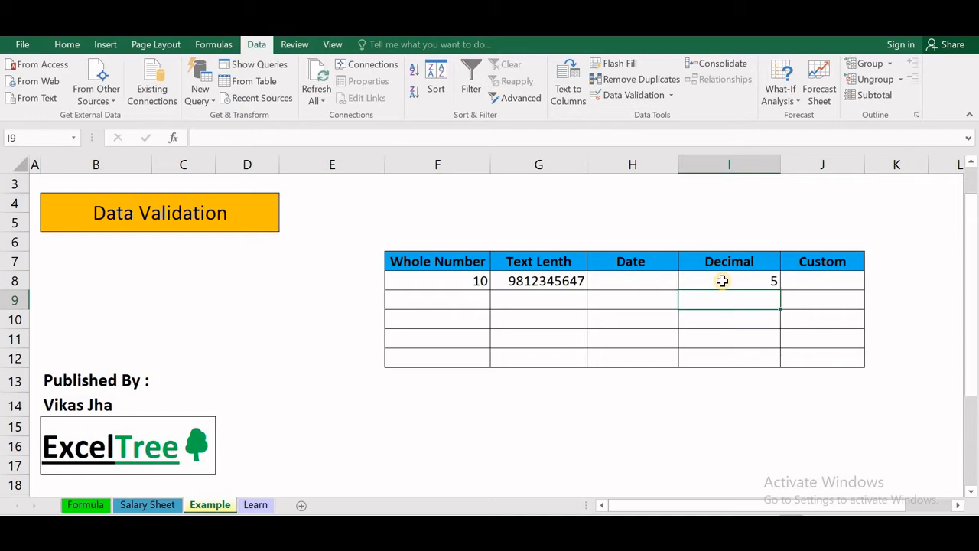
{"action": "type", "text": "5.5"}
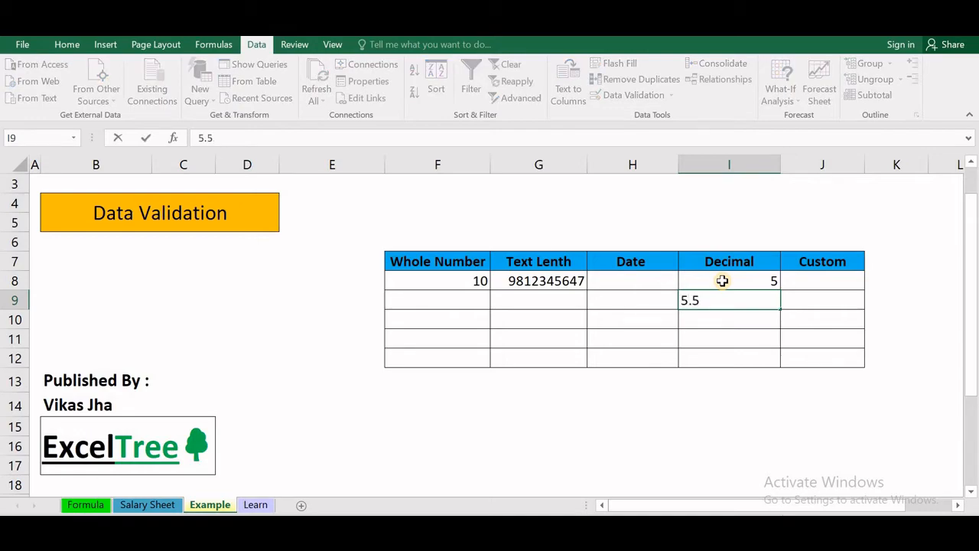
{"action": "key", "text": "Return"}
- Try 4.5 in I10, dismiss the refusal, and move to J8 in the Custom column
{"action": "type", "text": "4.5"}
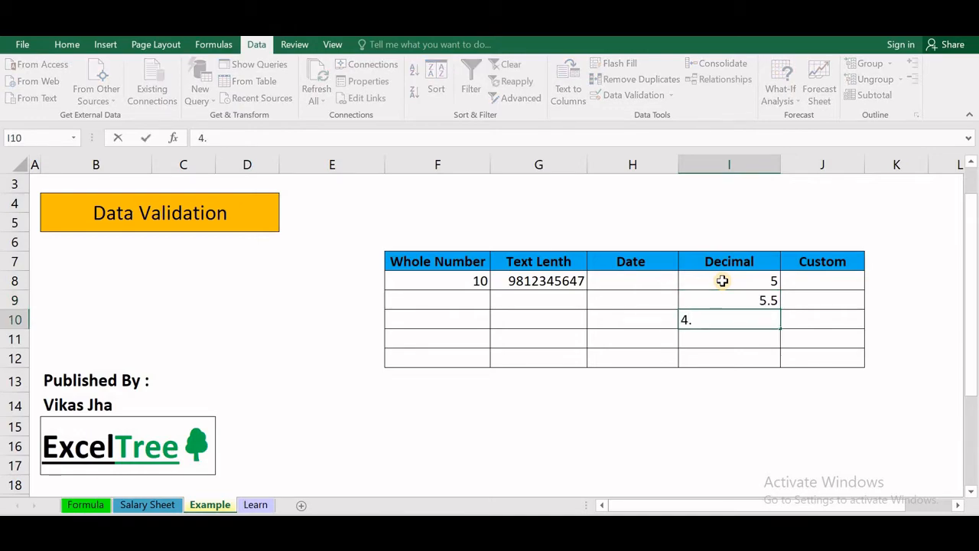
{"action": "key", "text": "Return"}
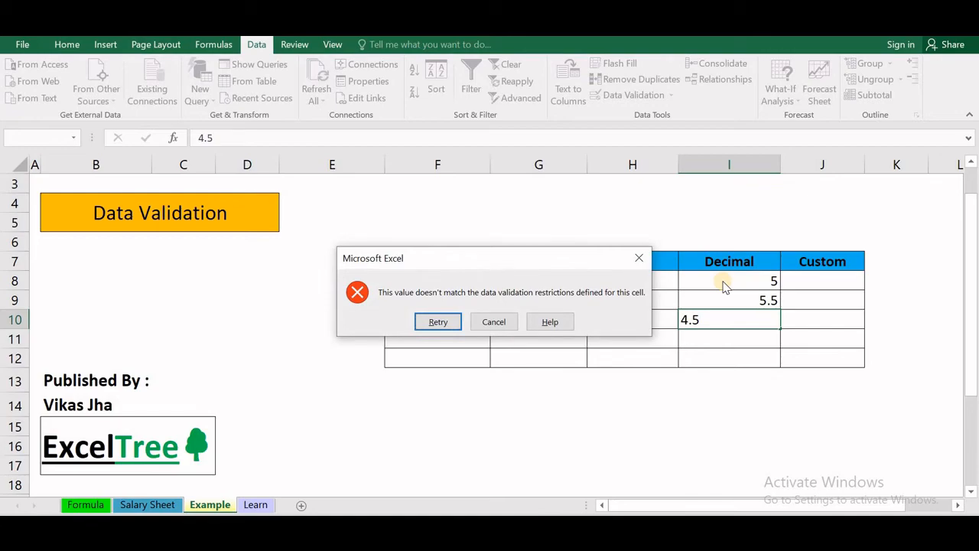
{"action": "left_click", "coordinate": [638, 258]}
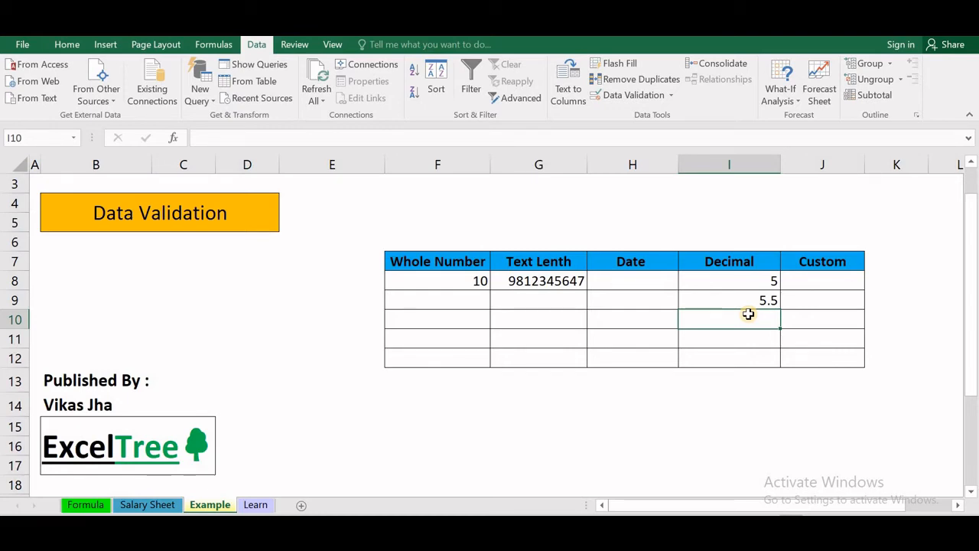
{"action": "key", "text": "Right"}
{"action": "key", "text": "Up"}
{"action": "key", "text": "Up"}
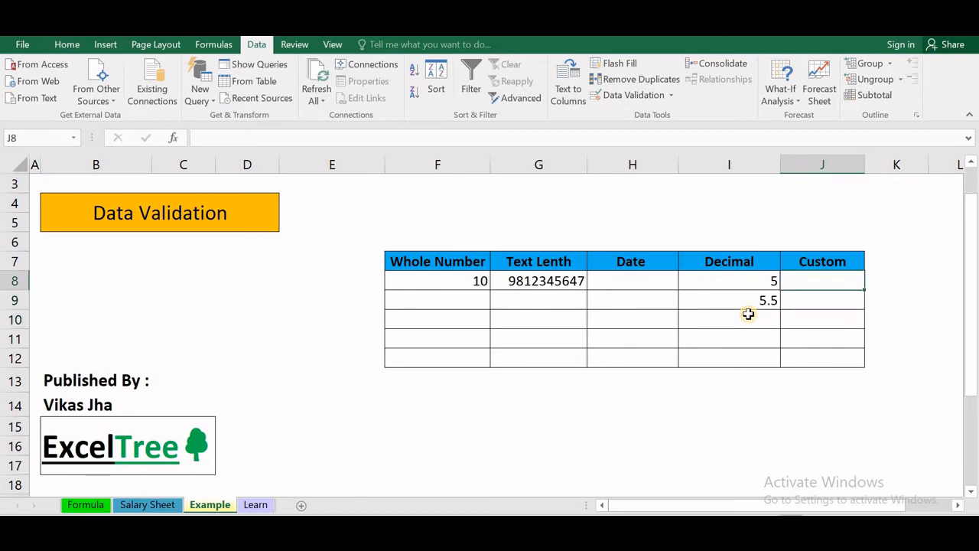
{"action": "left_click", "coordinate": [670, 96]}
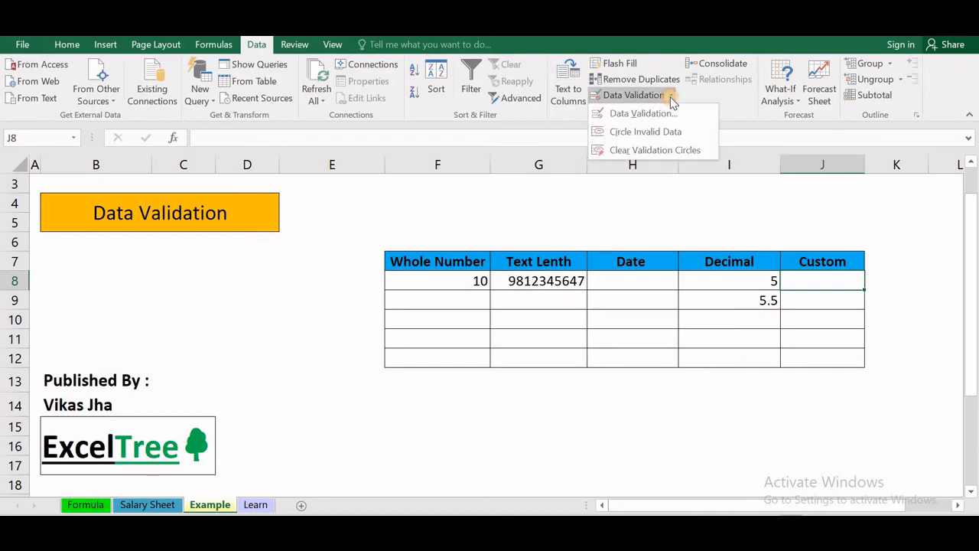
{"action": "left_click", "coordinate": [662, 113]}
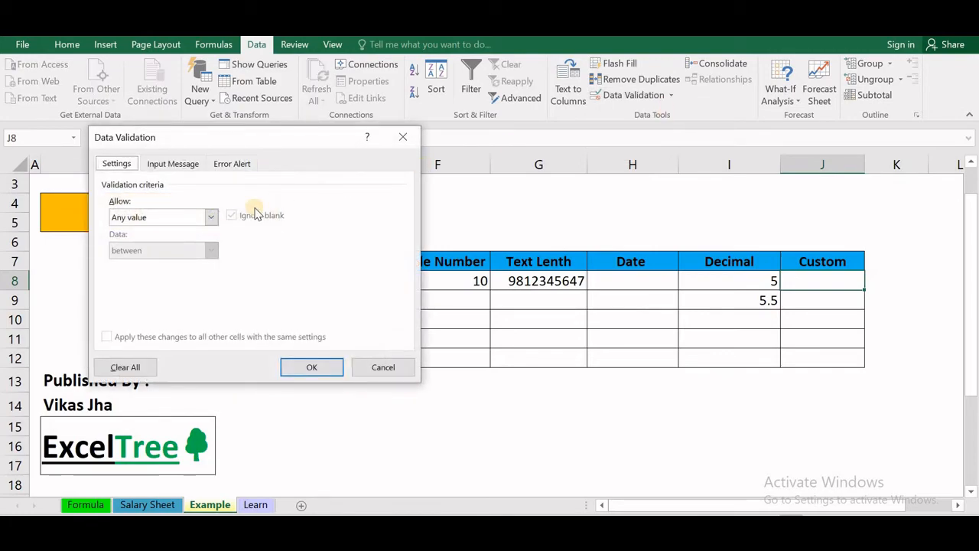
{"action": "left_click", "coordinate": [211, 217]}
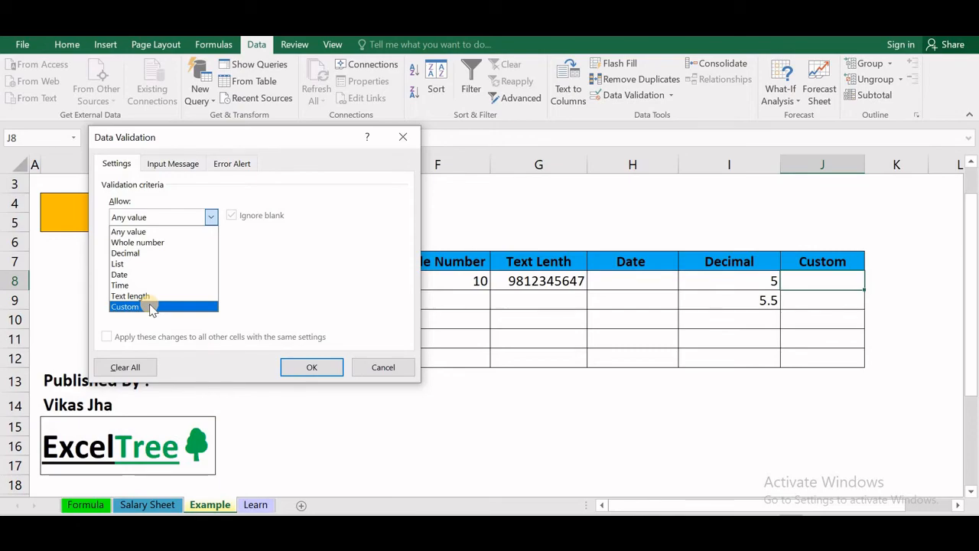
{"action": "left_click", "coordinate": [188, 306]}
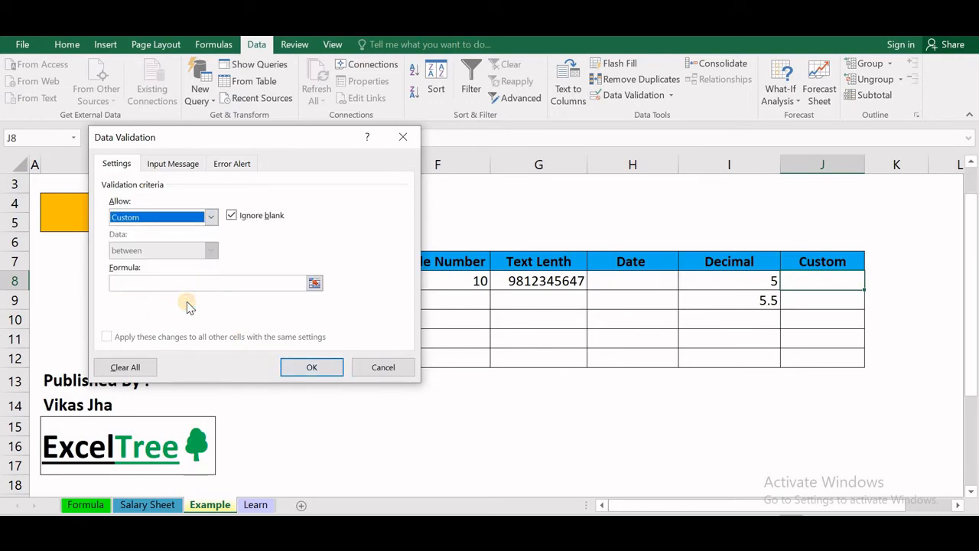
{"action": "left_click", "coordinate": [404, 137]}
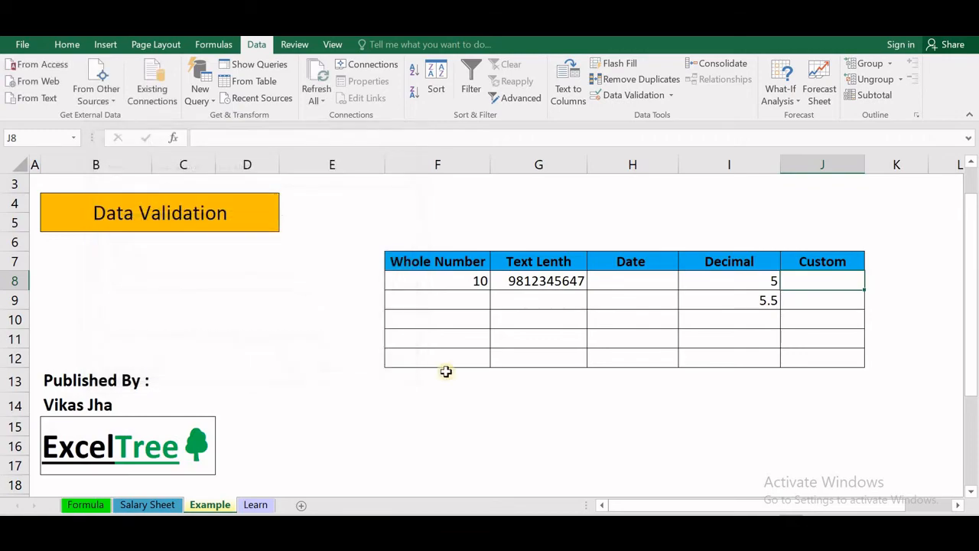
{"action": "left_click", "coordinate": [267, 506]}
{"action": "left_click", "coordinate": [447, 280]}
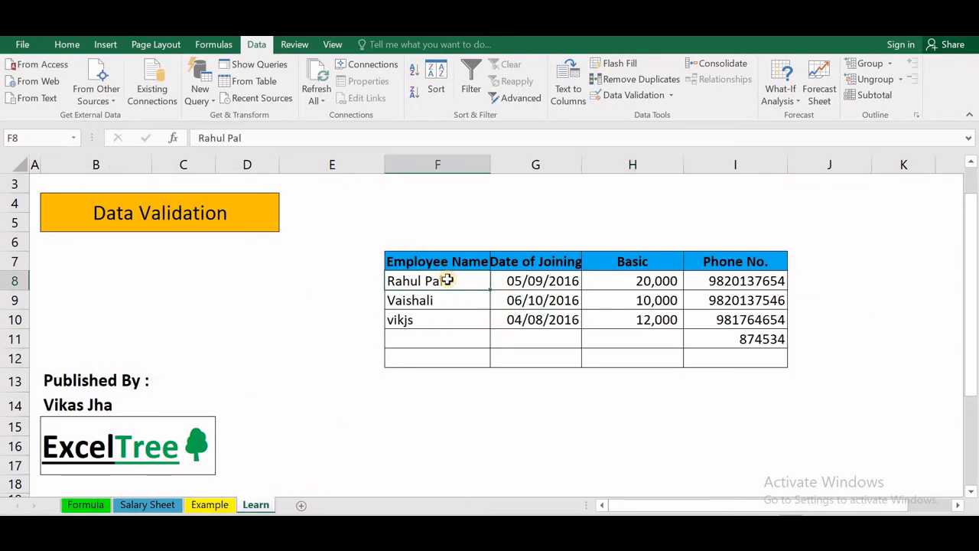
{"action": "left_click", "coordinate": [423, 340]}
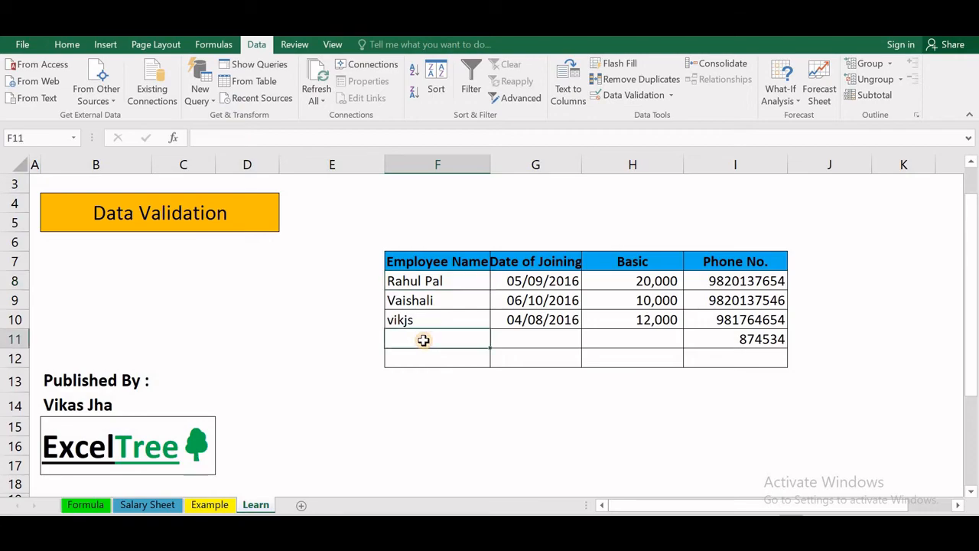
{"action": "type", "text": "654"}
{"action": "key", "text": "Return"}
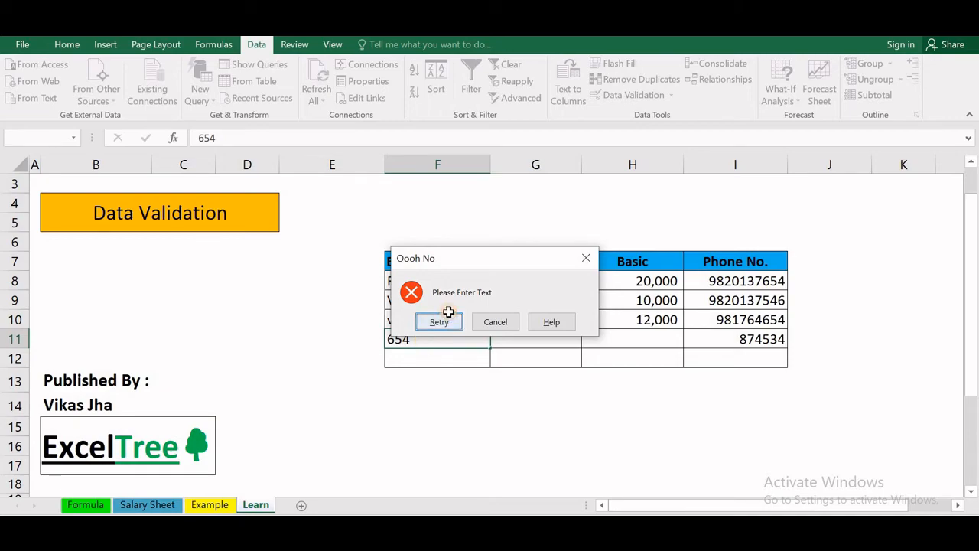
{"action": "left_click", "coordinate": [445, 319]}
{"action": "left_click", "coordinate": [431, 360]}
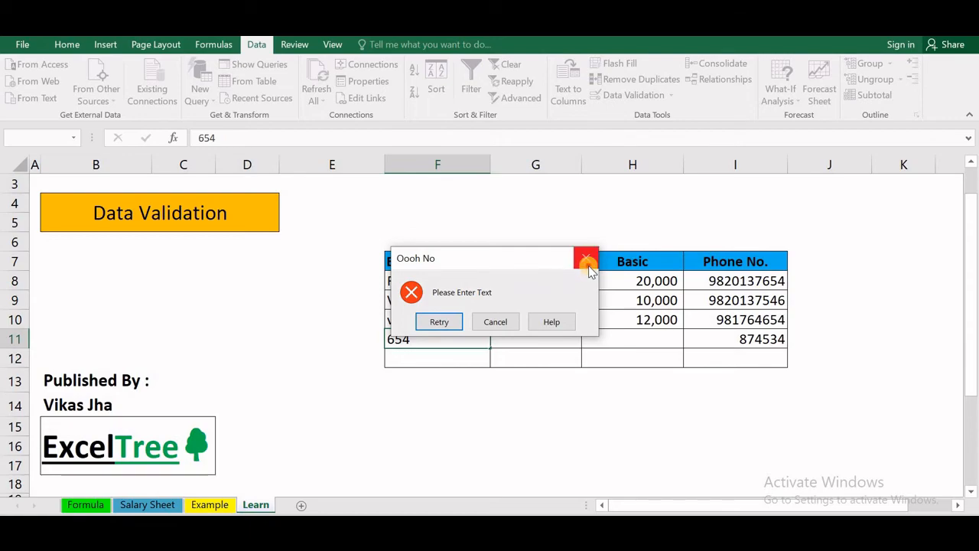
{"action": "left_click", "coordinate": [585, 257]}
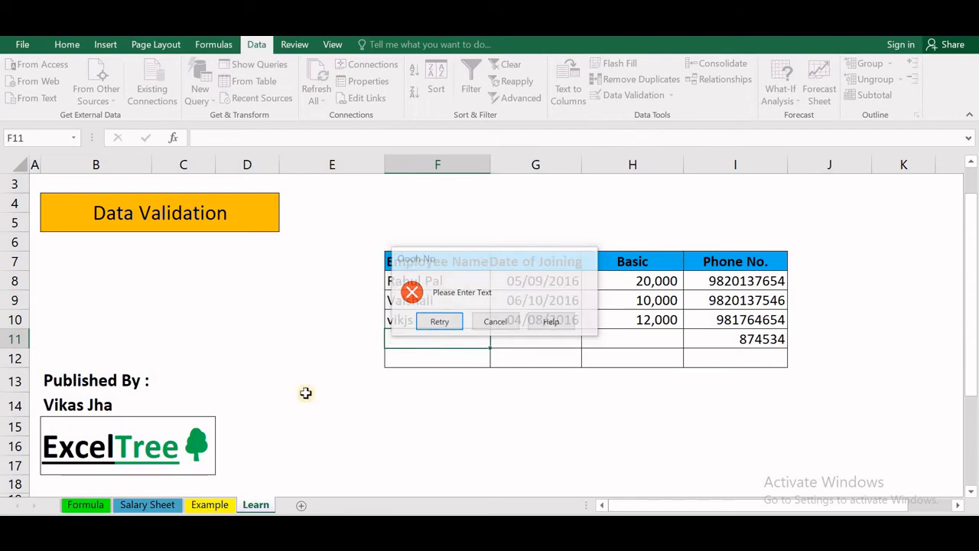
{"action": "left_click", "coordinate": [228, 504]}
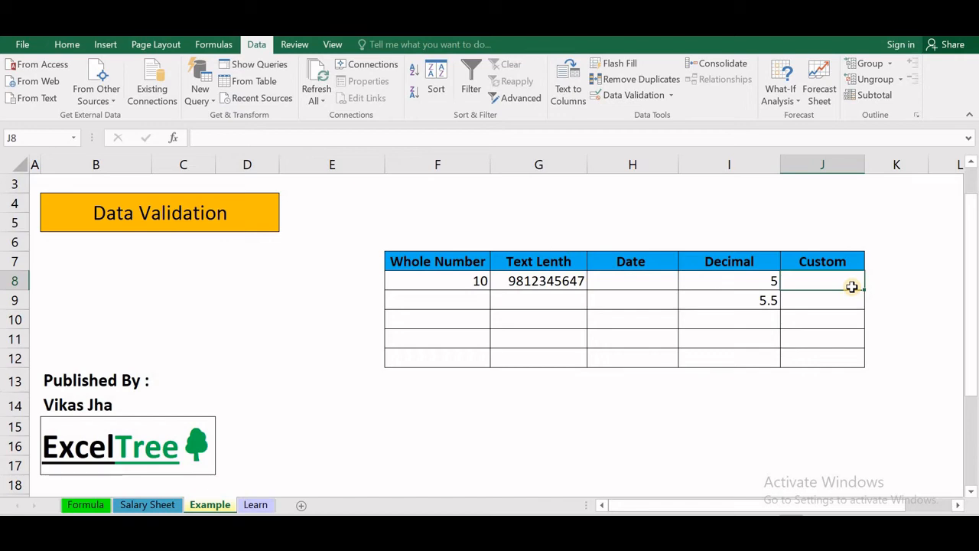
- Select J8:J12 and set a Custom validation rule with formula =istext(J8:J12)
{"action": "key", "text": "shift+Down"}
{"action": "key", "text": "shift+Down"}
{"action": "key", "text": "shift+Down"}
{"action": "key", "text": "shift+Down"}
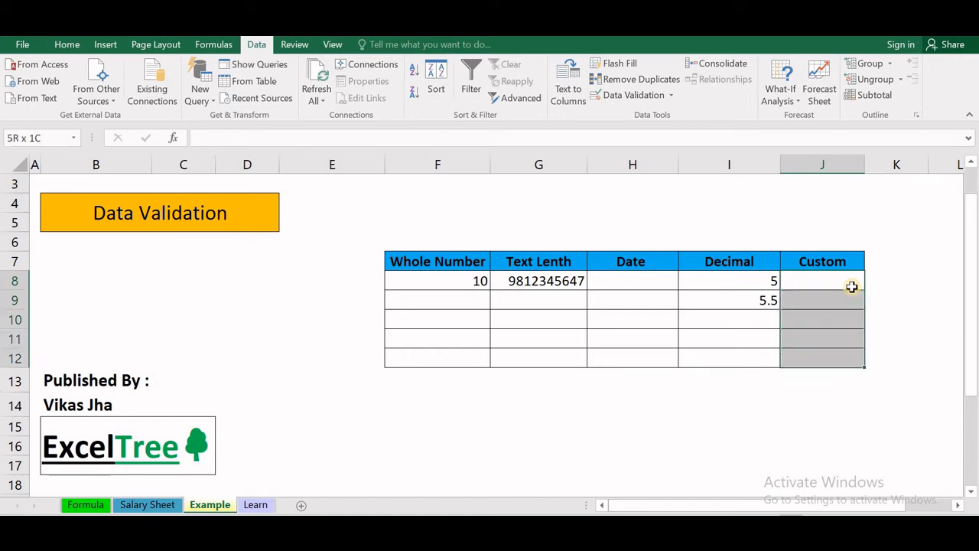
{"action": "left_click", "coordinate": [671, 95]}
{"action": "left_click", "coordinate": [662, 113]}
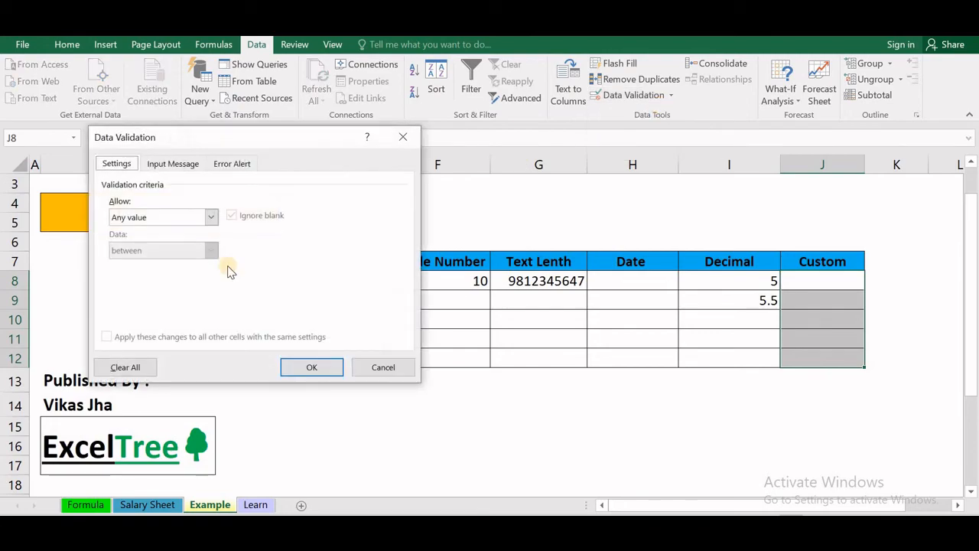
{"action": "left_click", "coordinate": [212, 217]}
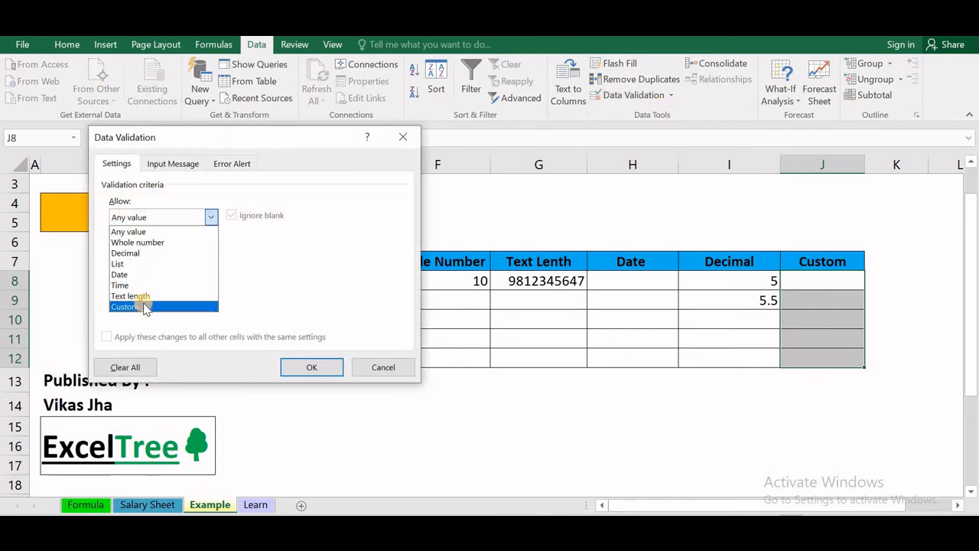
{"action": "left_click", "coordinate": [142, 303]}
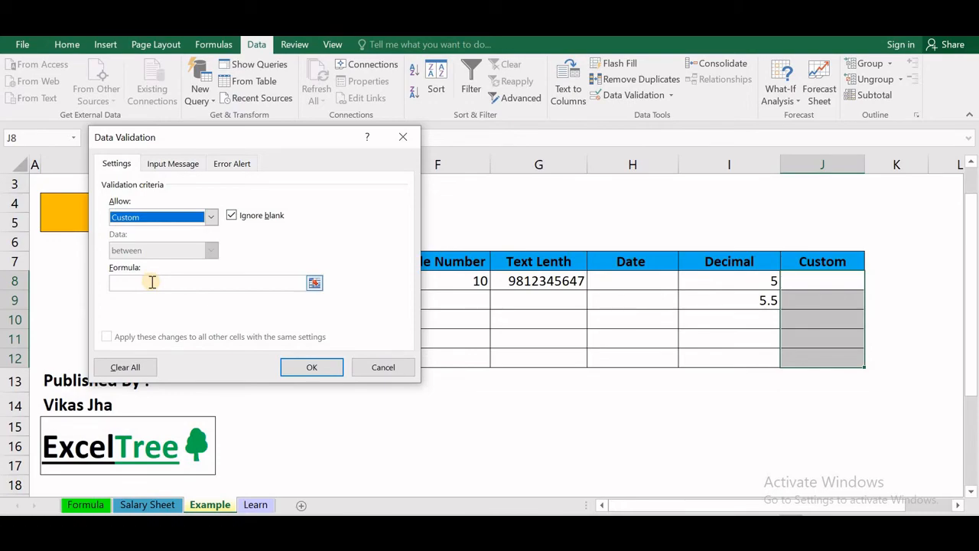
{"action": "left_click", "coordinate": [154, 281]}
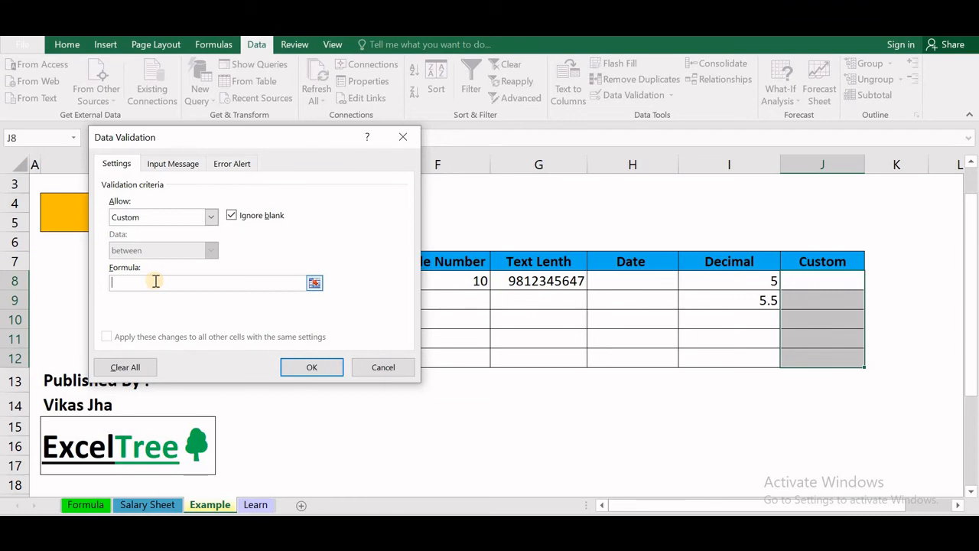
{"action": "type", "text": "=istext(J8:J12"}
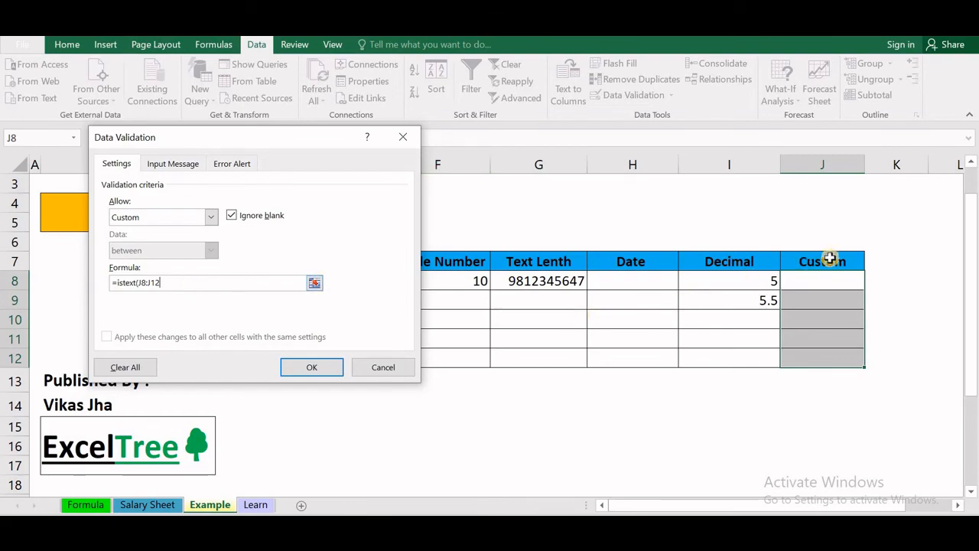
{"action": "left_click_drag", "start_coordinate": [820, 281], "coordinate": [821, 360]}
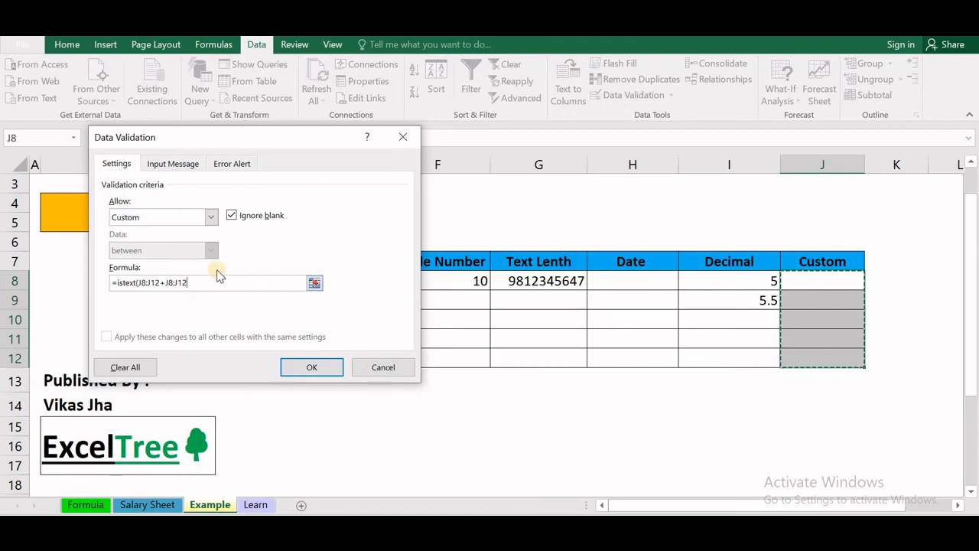
{"action": "key", "text": "BackSpace"}
{"action": "key", "text": "BackSpace"}
{"action": "key", "text": "BackSpace"}
{"action": "key", "text": "BackSpace"}
{"action": "key", "text": "BackSpace"}
{"action": "key", "text": "BackSpace"}
{"action": "key", "text": "BackSpace"}
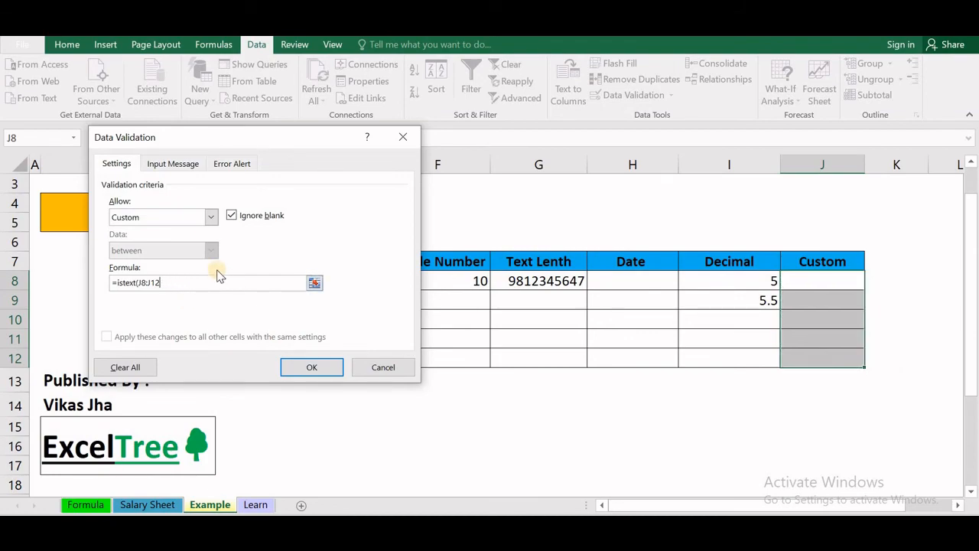
{"action": "type", "text": ")"}
{"action": "left_click", "coordinate": [312, 367]}
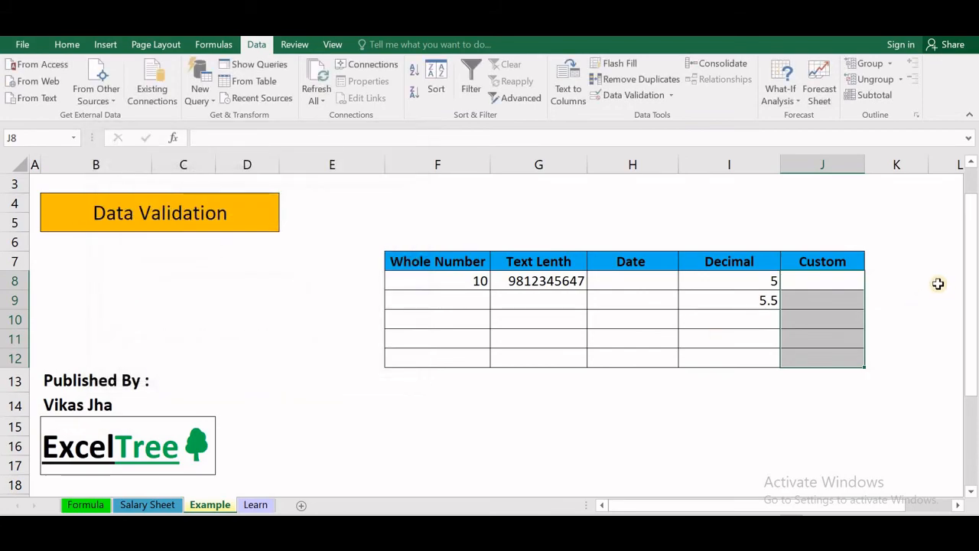
- Enter vdfdd in J8, then try 6545 in J9 and dismiss the error, leaving J9 empty
{"action": "left_click", "coordinate": [844, 278]}
{"action": "type", "text": "vdfdd"}
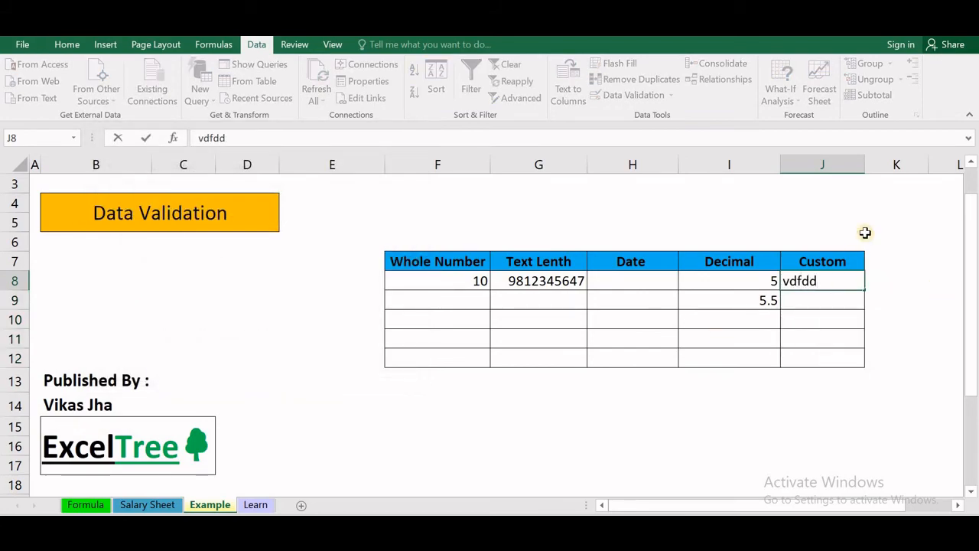
{"action": "key", "text": "Return"}
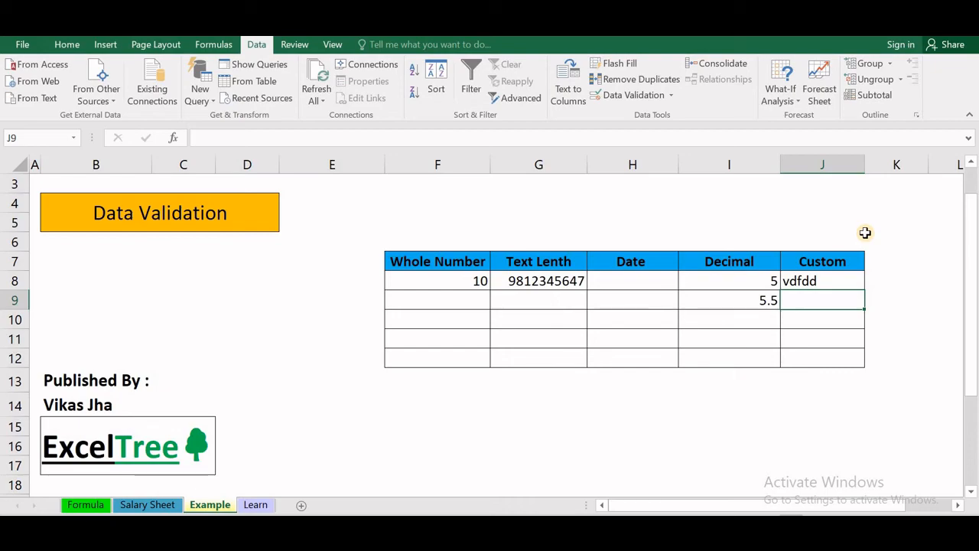
{"action": "type", "text": "6545"}
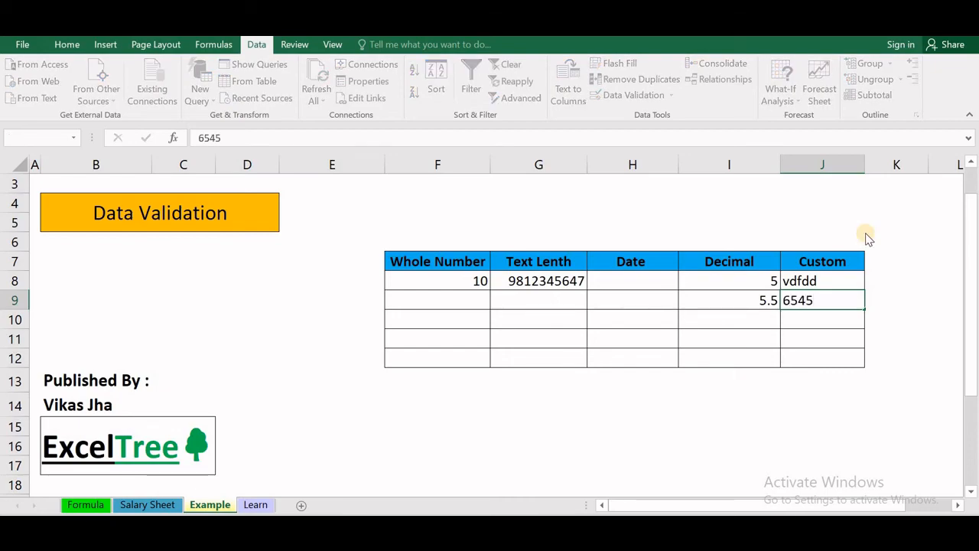
{"action": "key", "text": "Return"}
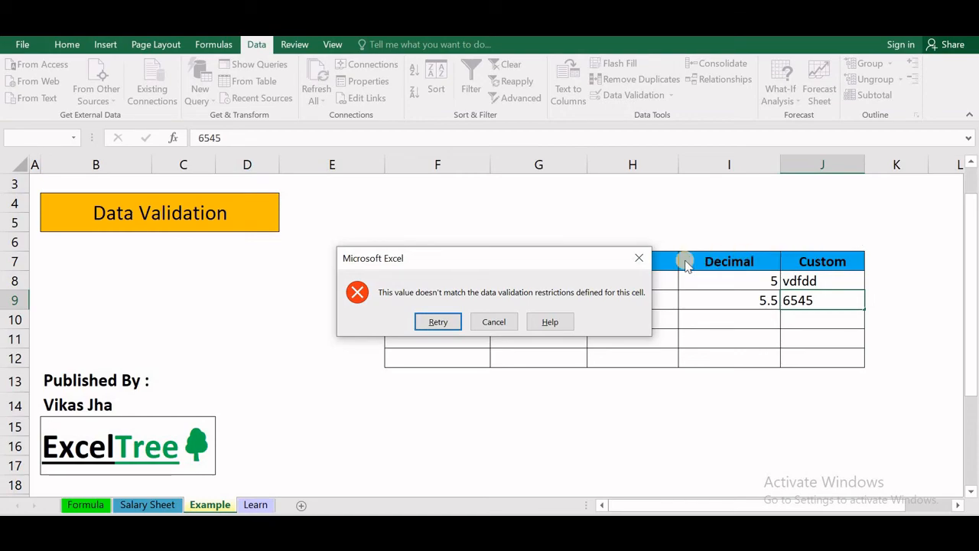
{"action": "left_click", "coordinate": [639, 258]}
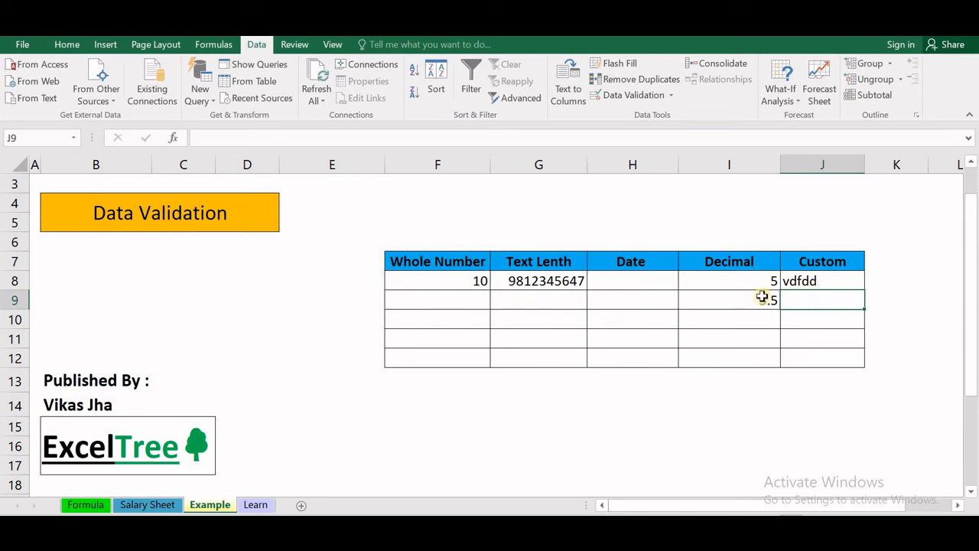
{"action": "left_click_drag", "start_coordinate": [826, 279], "coordinate": [826, 351]}
- Clear all existing validation from the Custom column cell with Clear All
{"action": "left_click", "coordinate": [823, 282]}
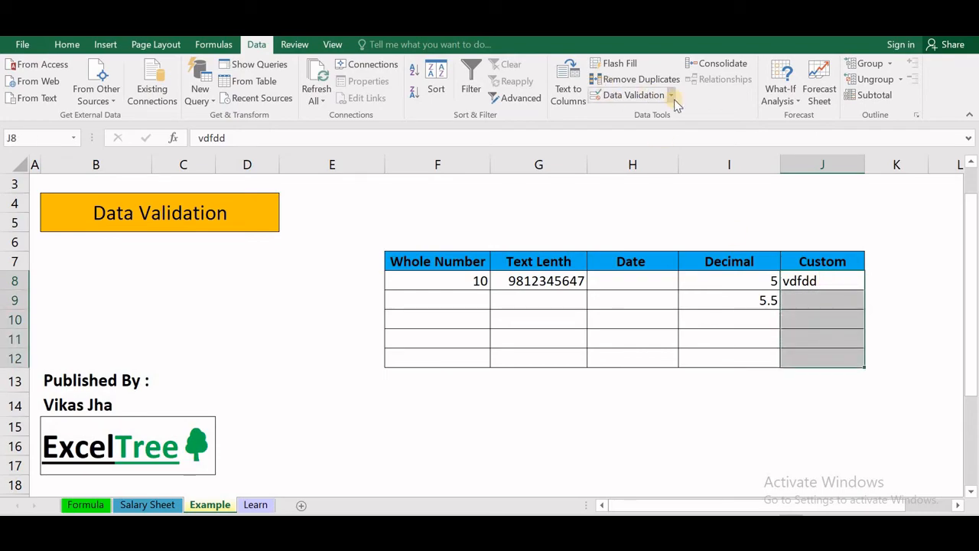
{"action": "left_click", "coordinate": [671, 97]}
{"action": "left_click", "coordinate": [621, 119]}
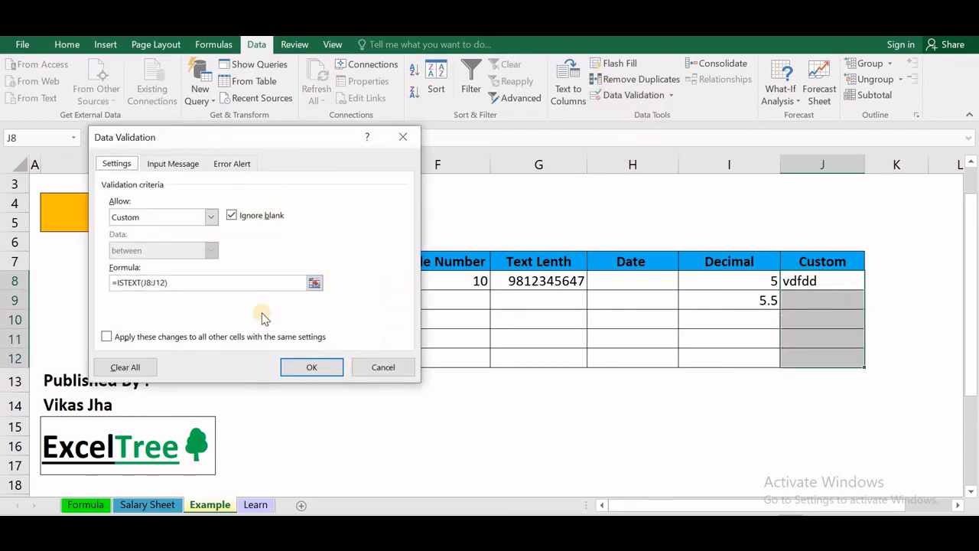
{"action": "left_click", "coordinate": [116, 368]}
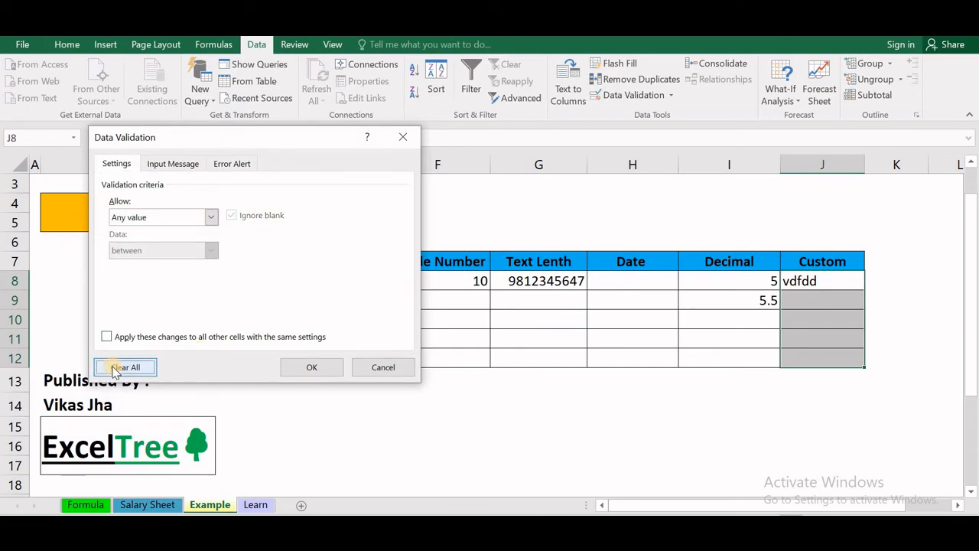
{"action": "left_click", "coordinate": [304, 367]}
- Select J8:J12 and set a Custom rule =isnumber(J9:J12) accepting only numbers
{"action": "left_click_drag", "start_coordinate": [829, 281], "coordinate": [828, 360]}
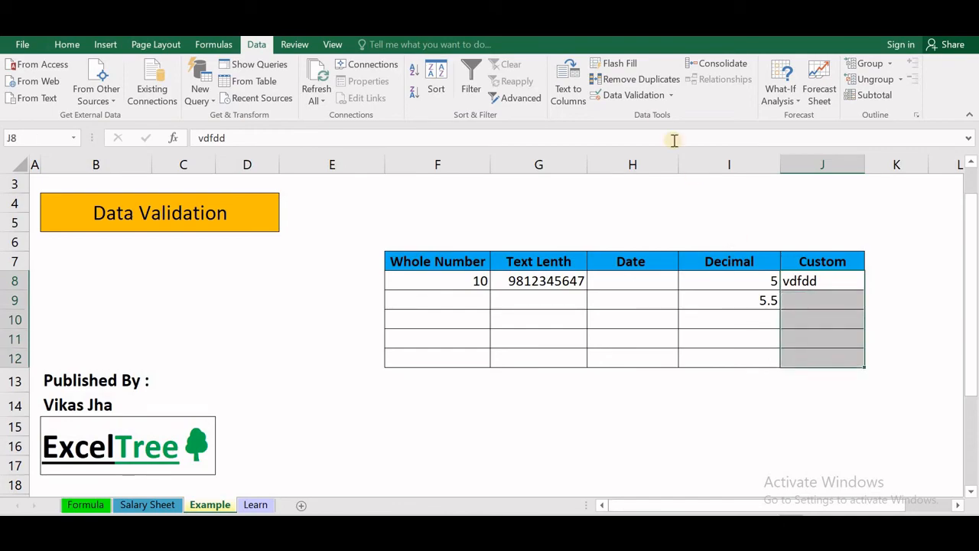
{"action": "left_click", "coordinate": [670, 95]}
{"action": "left_click", "coordinate": [653, 119]}
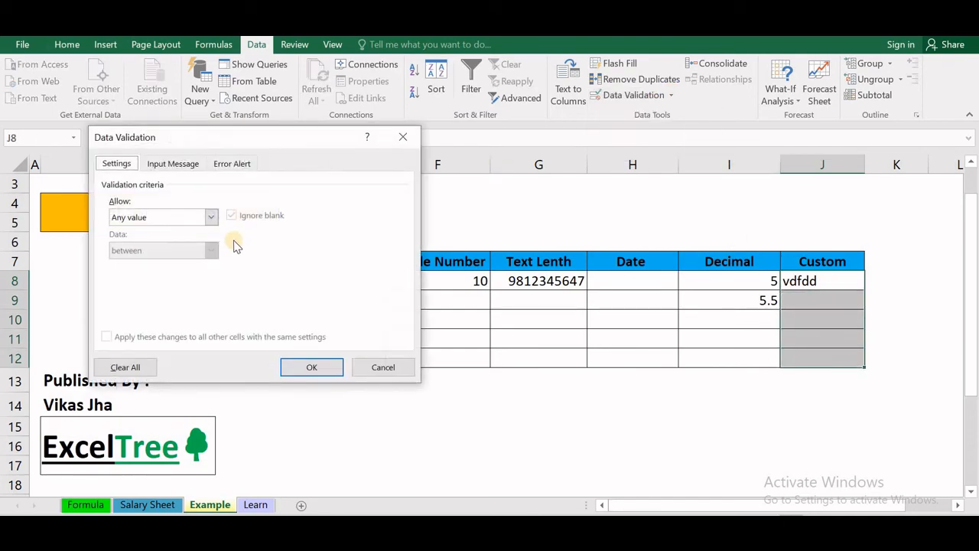
{"action": "left_click", "coordinate": [211, 219]}
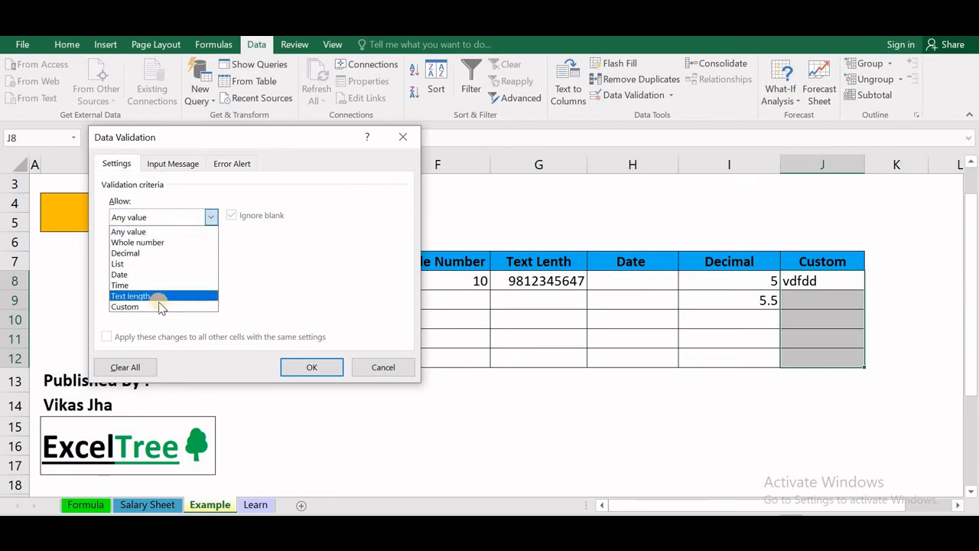
{"action": "left_click", "coordinate": [159, 304]}
{"action": "left_click", "coordinate": [165, 282]}
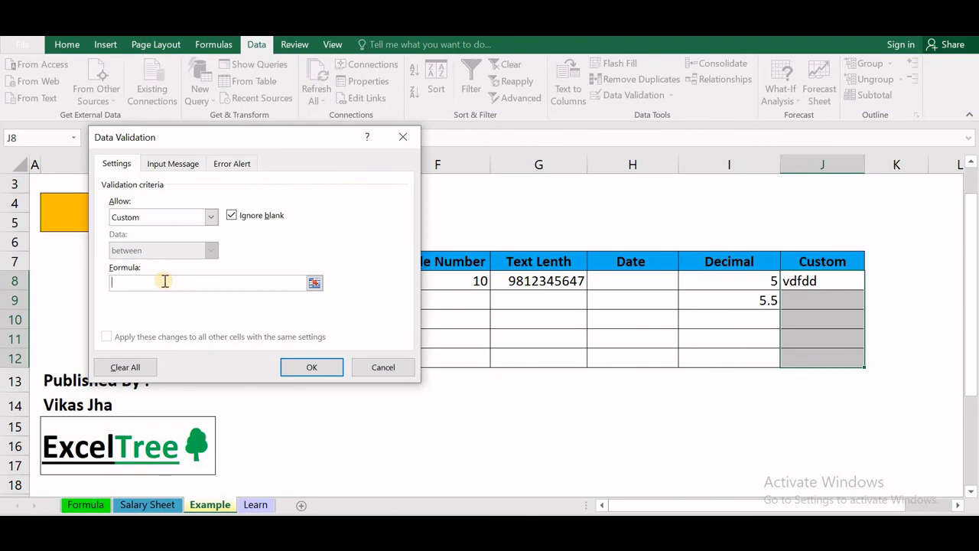
{"action": "type", "text": "=isnumber("}
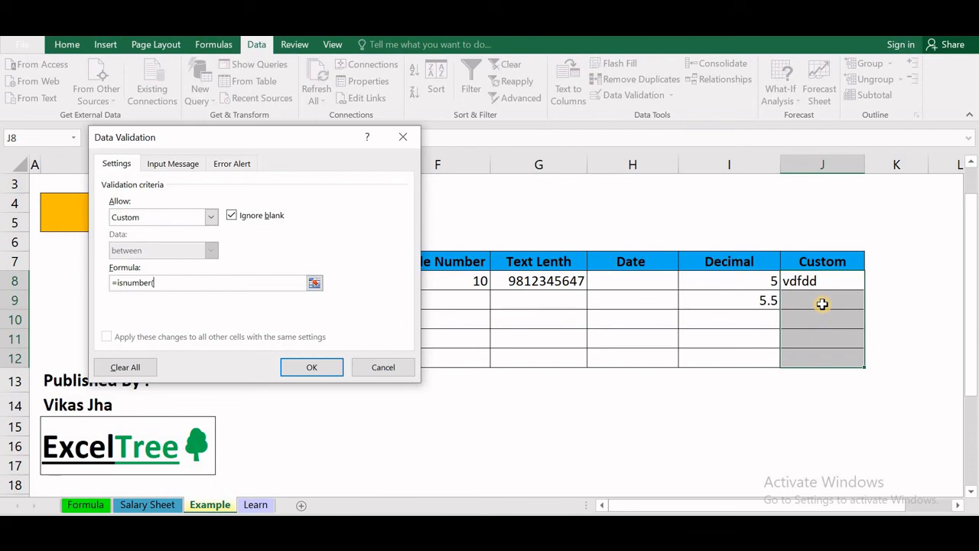
{"action": "left_click_drag", "start_coordinate": [822, 307], "coordinate": [810, 361]}
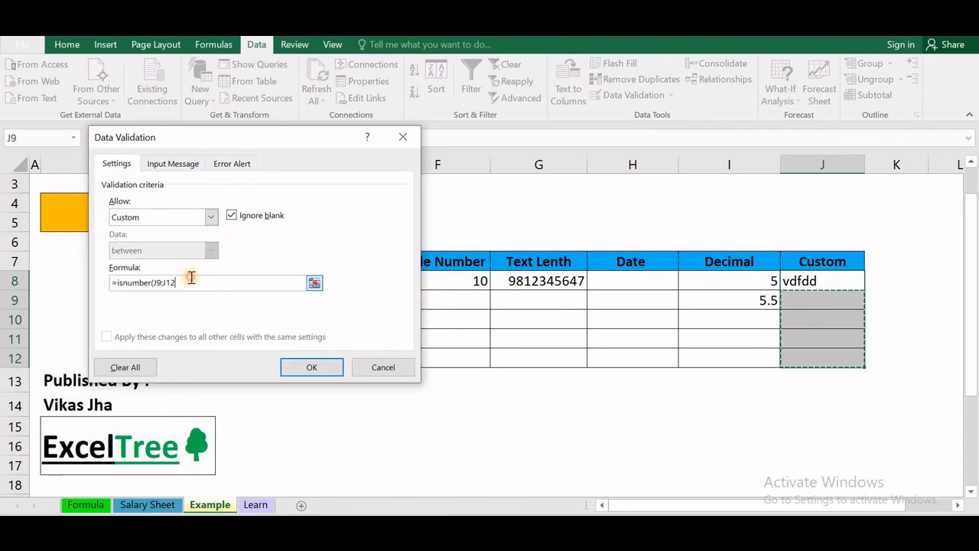
{"action": "left_click", "coordinate": [333, 366]}
- Test the Custom rule by entering 'vdddjd' in J9 and dismissing the rejection error
{"action": "left_click", "coordinate": [809, 302]}
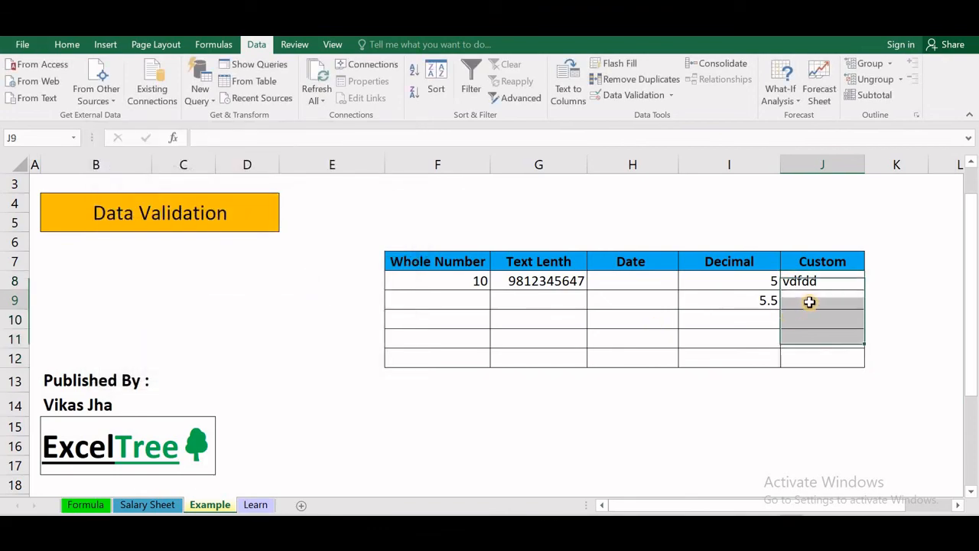
{"action": "type", "text": "vdd"}
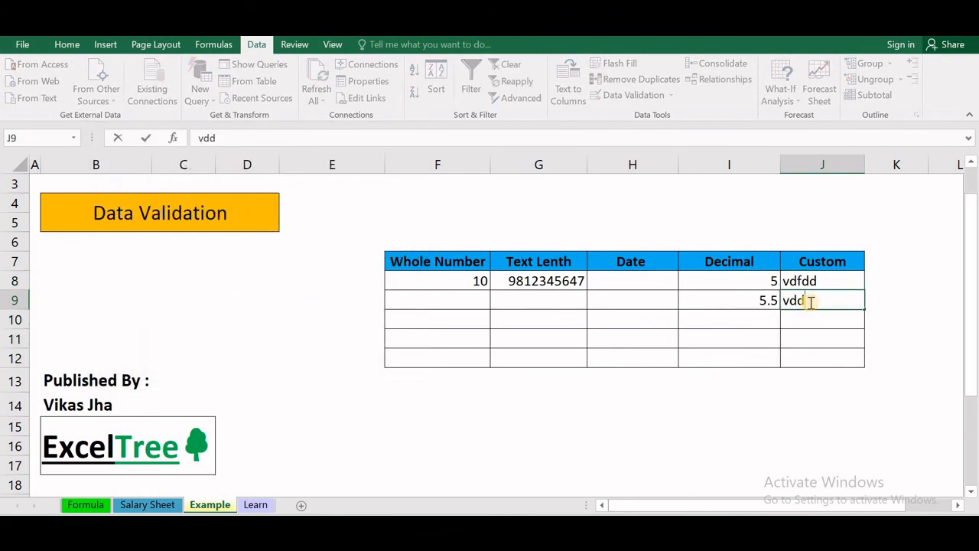
{"action": "type", "text": "djd"}
{"action": "key", "text": "Return"}
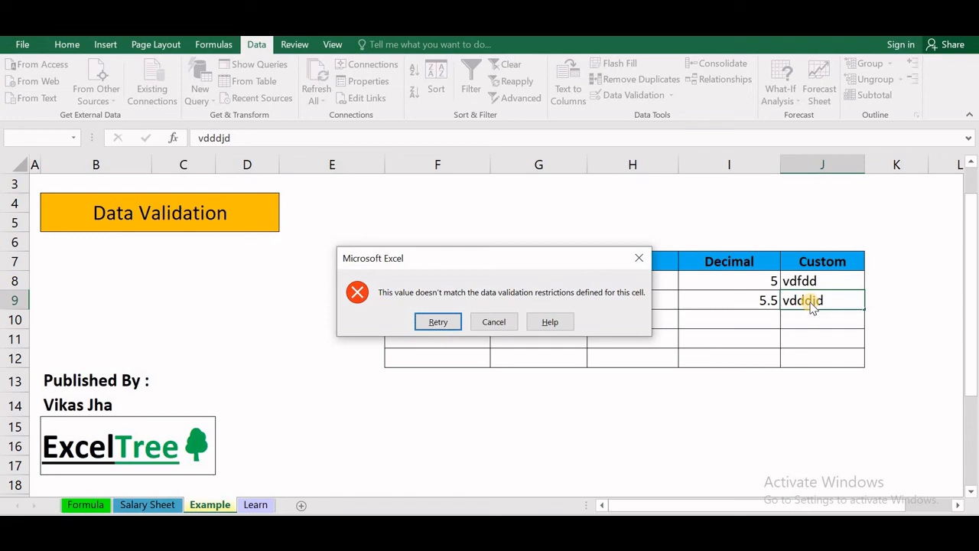
{"action": "left_click", "coordinate": [638, 258]}
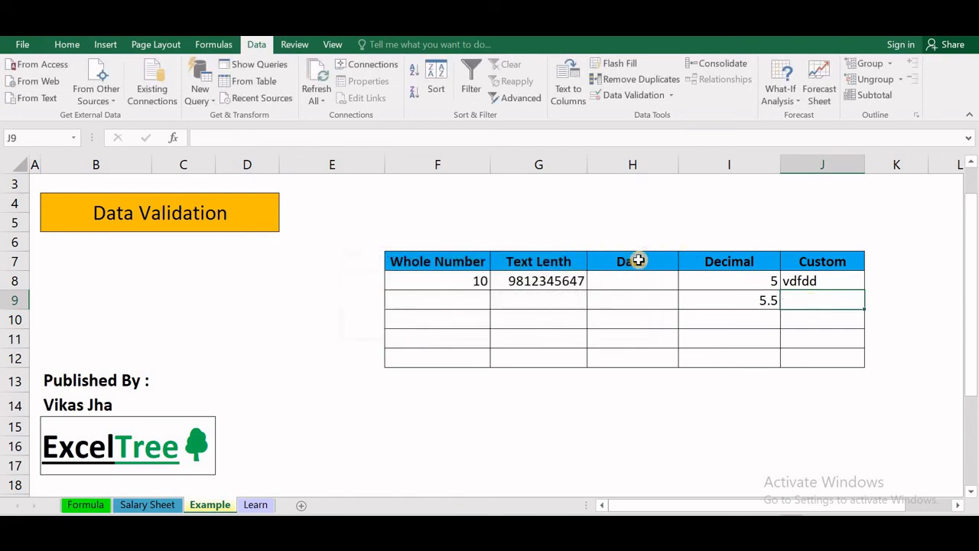
- Enter the numbers 6454, 746454 in J8 and 654 in J9 in the Custom column
{"action": "type", "text": "6454"}
{"action": "key", "text": "Return"}
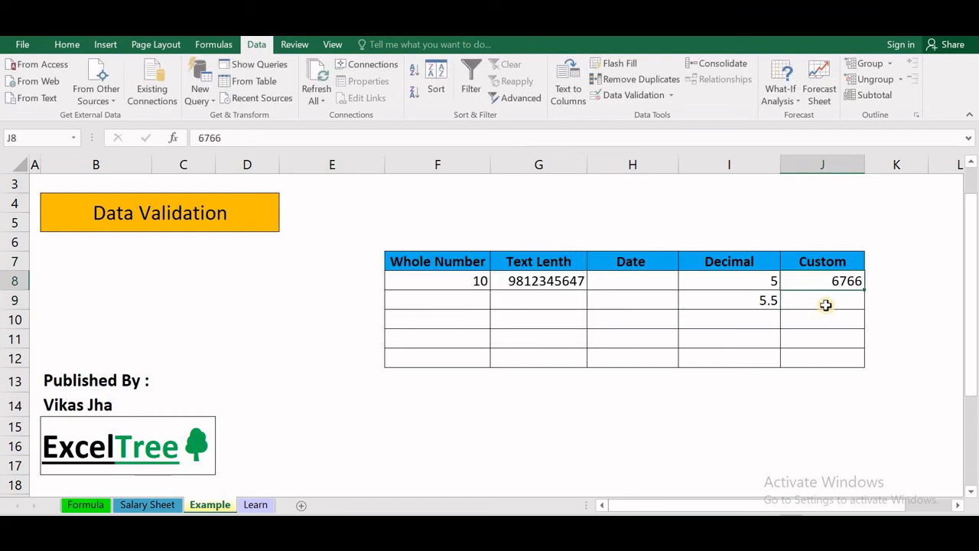
{"action": "type", "text": "746454"}
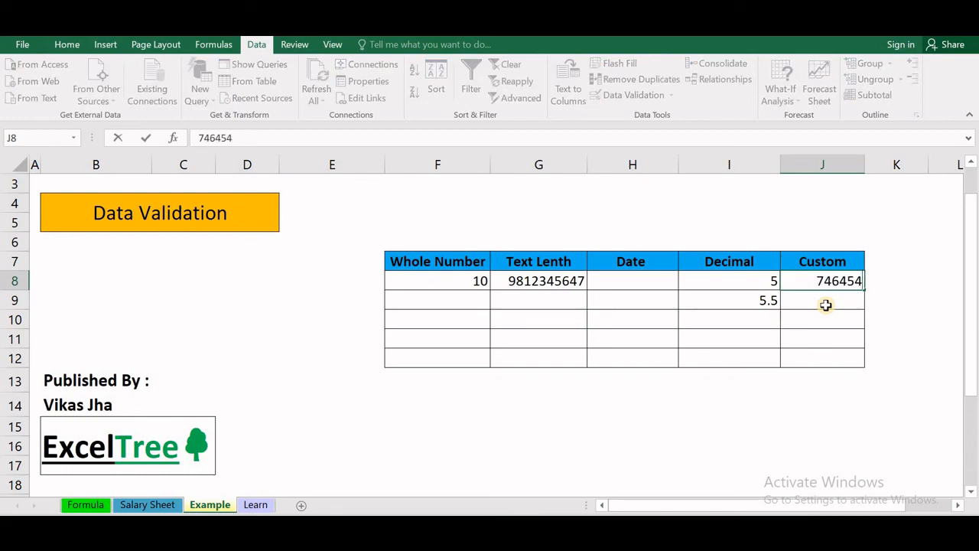
{"action": "key", "text": "Return"}
{"action": "type", "text": "654"}
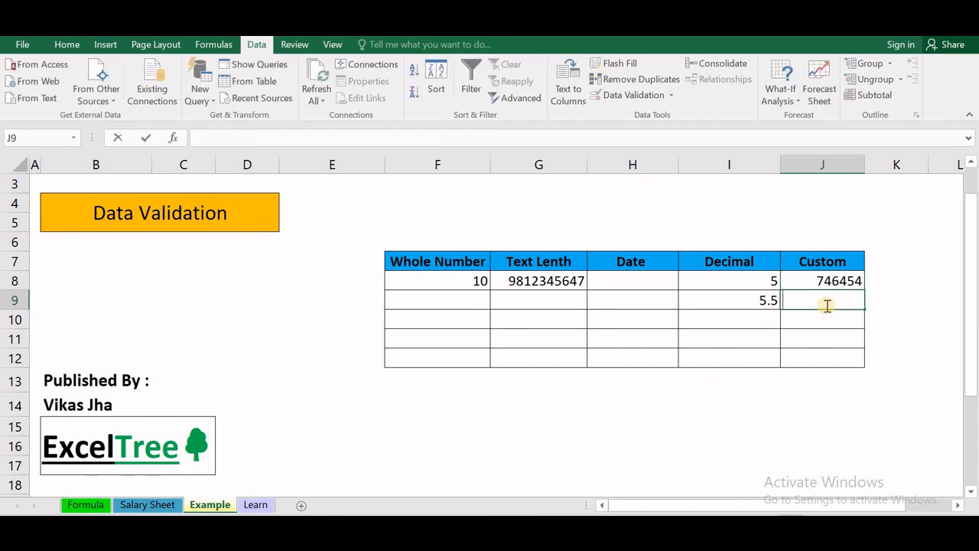
{"action": "key", "text": "Return"}
- Confirm the text 'vfgdf' in J10 is refused, then dismiss the validation error
{"action": "type", "text": "vfgdf"}
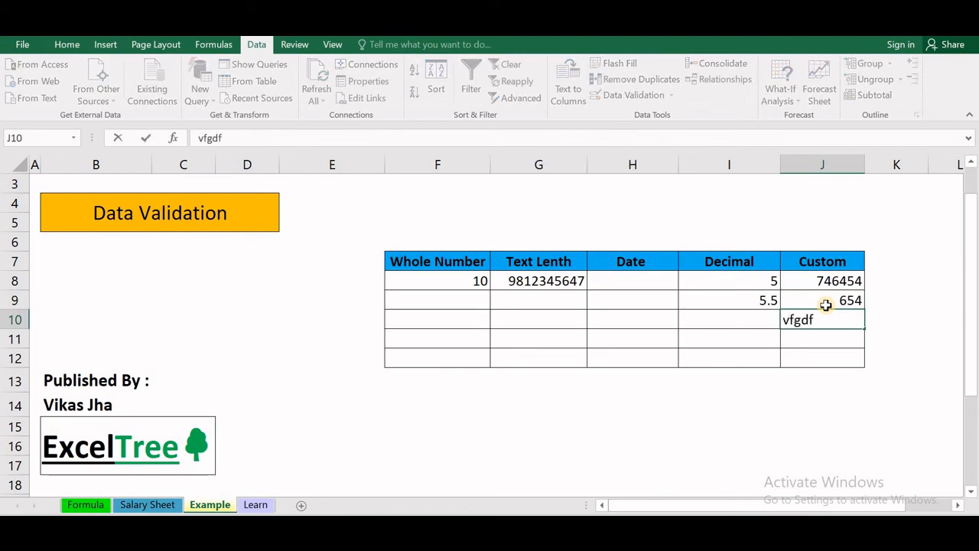
{"action": "key", "text": "Return"}
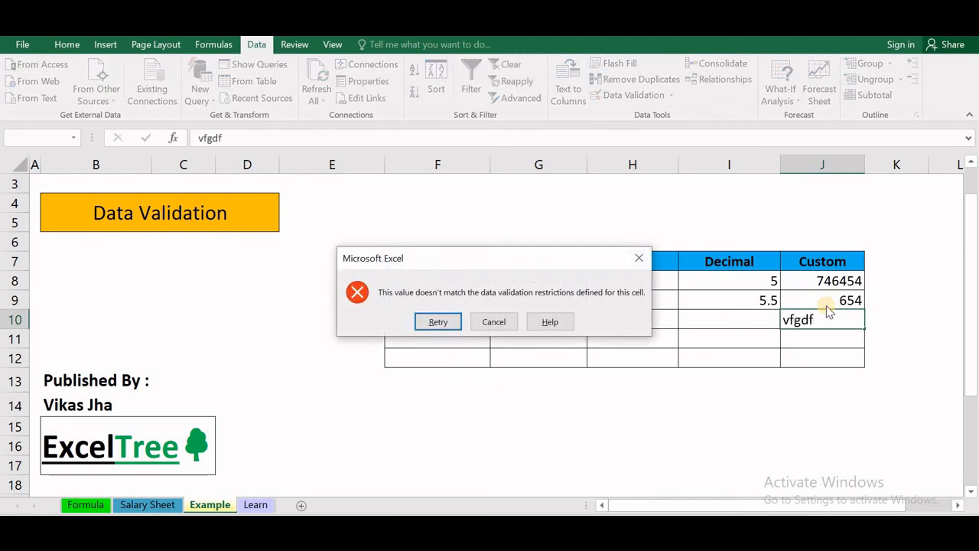
{"action": "left_click", "coordinate": [637, 257]}
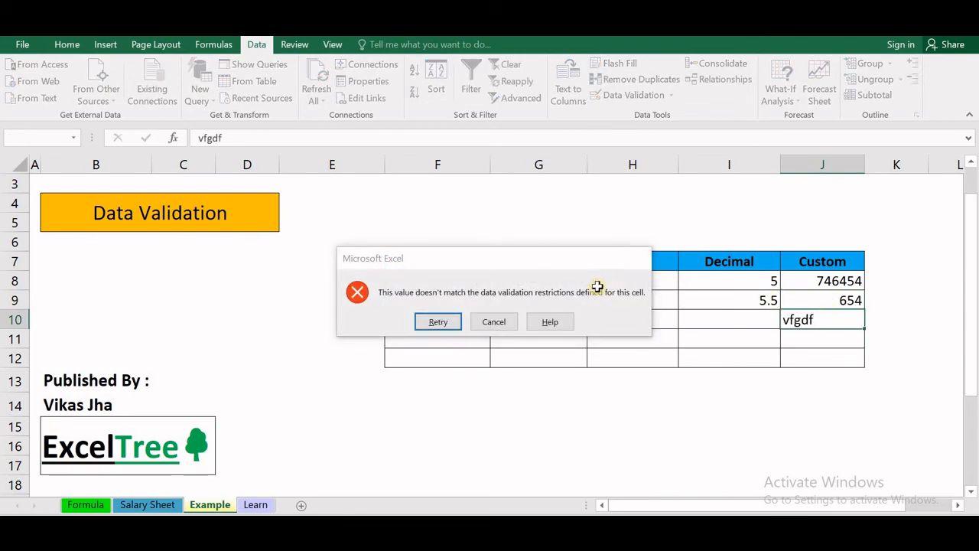